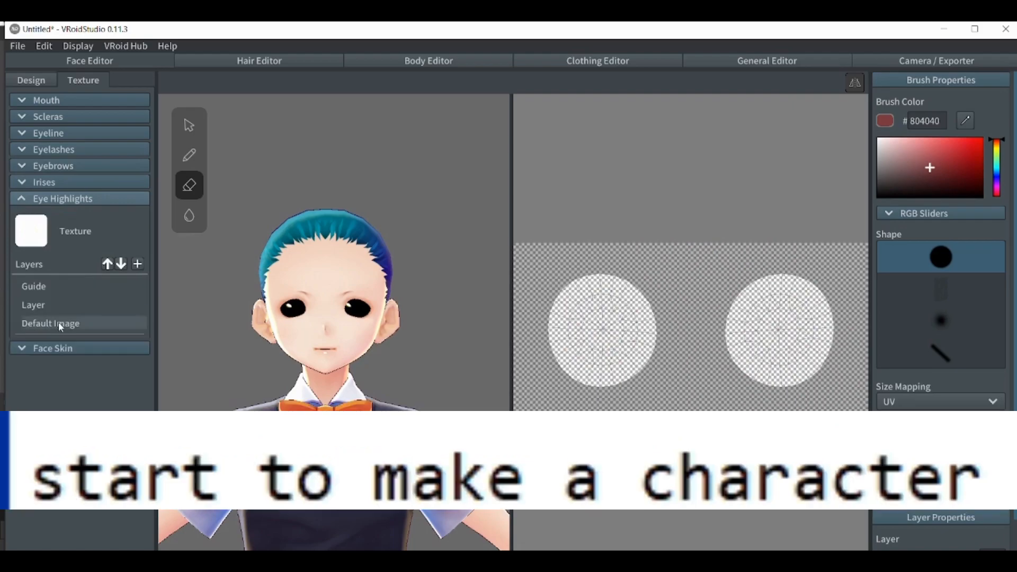
Step: Erase the Default Image texture layers of the eye highlights and the face skin
{"action": "left_click", "coordinate": [51, 323]}
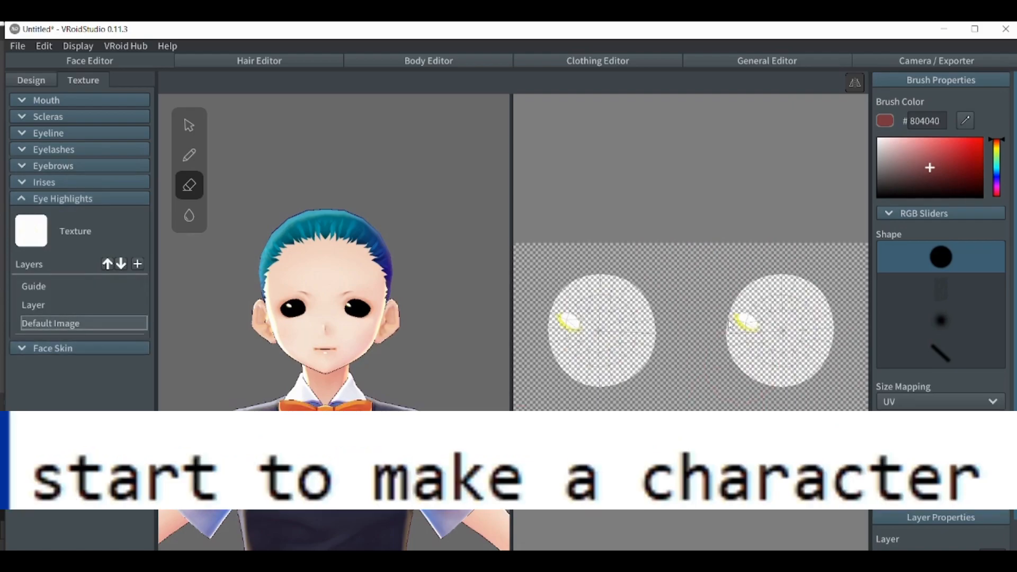
{"action": "left_click", "coordinate": [63, 348]}
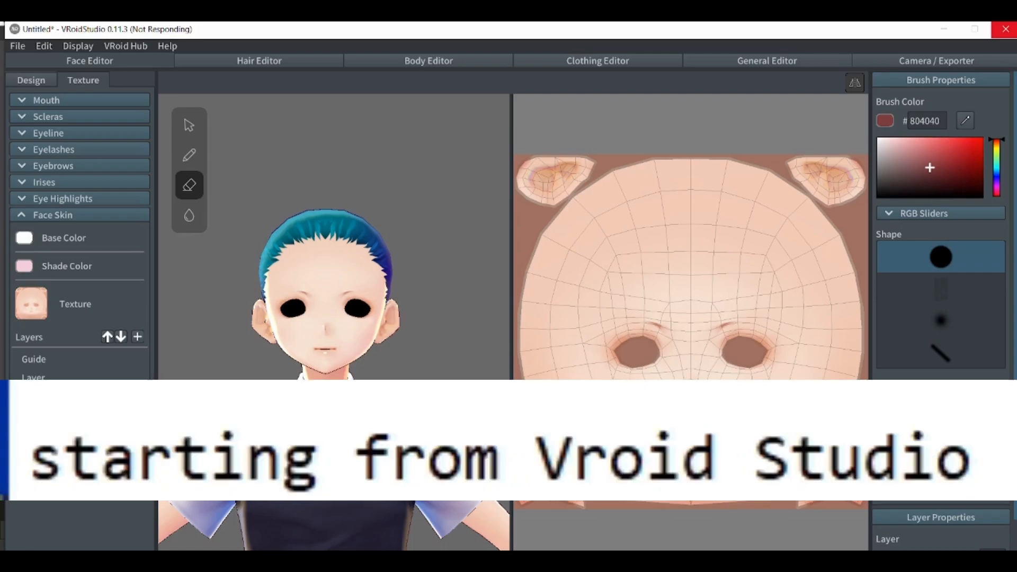
{"action": "mouse_move", "coordinate": [828, 326]}
{"action": "left_mouse_down"}
{"action": "mouse_move", "coordinate": [762, 408]}
{"action": "mouse_move", "coordinate": [831, 474]}
{"action": "mouse_move", "coordinate": [713, 461]}
{"action": "mouse_move", "coordinate": [844, 373]}
{"action": "mouse_move", "coordinate": [779, 217]}
{"action": "mouse_move", "coordinate": [768, 255]}
{"action": "mouse_move", "coordinate": [847, 165]}
{"action": "left_mouse_up"}
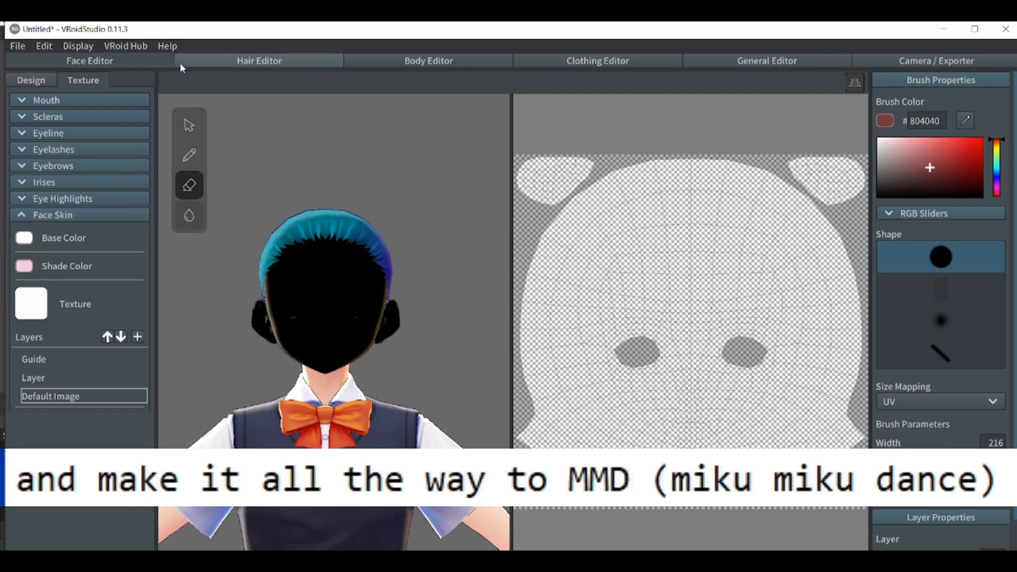
Step: Set the hair texture's base color to F0F3F4 and its shade color to white
{"action": "left_click", "coordinate": [248, 63]}
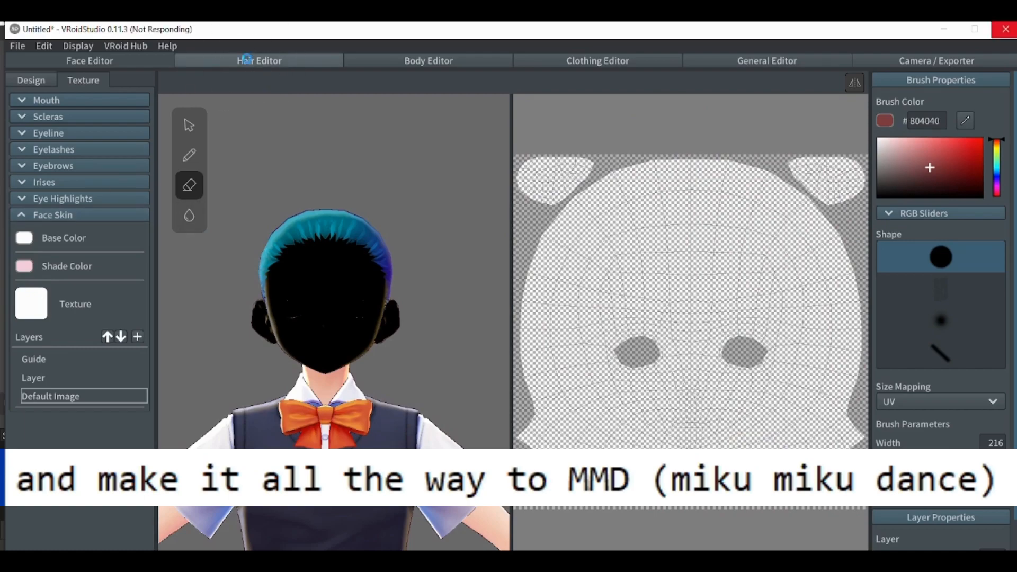
{"action": "left_click", "coordinate": [140, 81]}
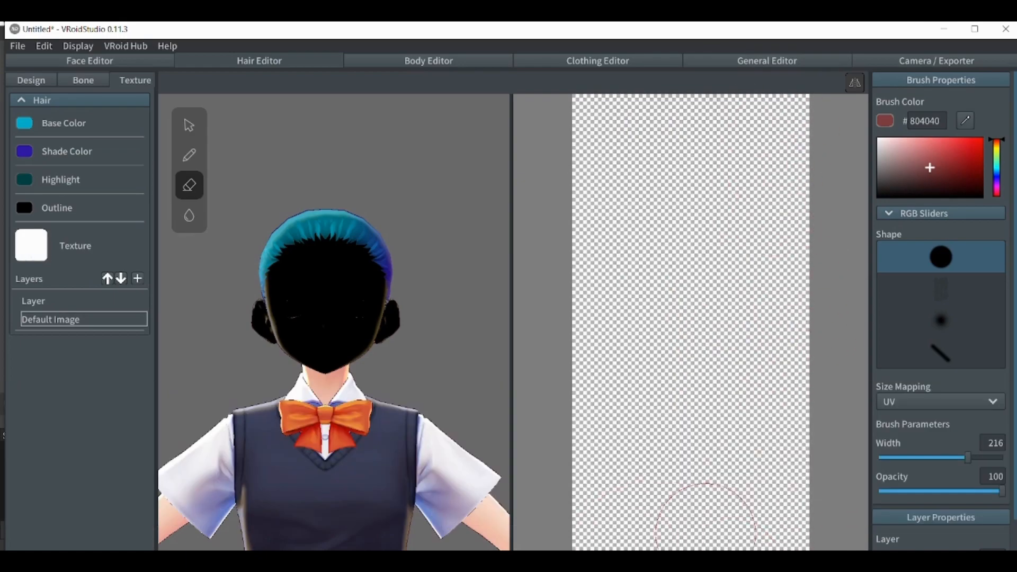
{"action": "left_click", "coordinate": [24, 123]}
{"action": "left_click", "coordinate": [43, 154]}
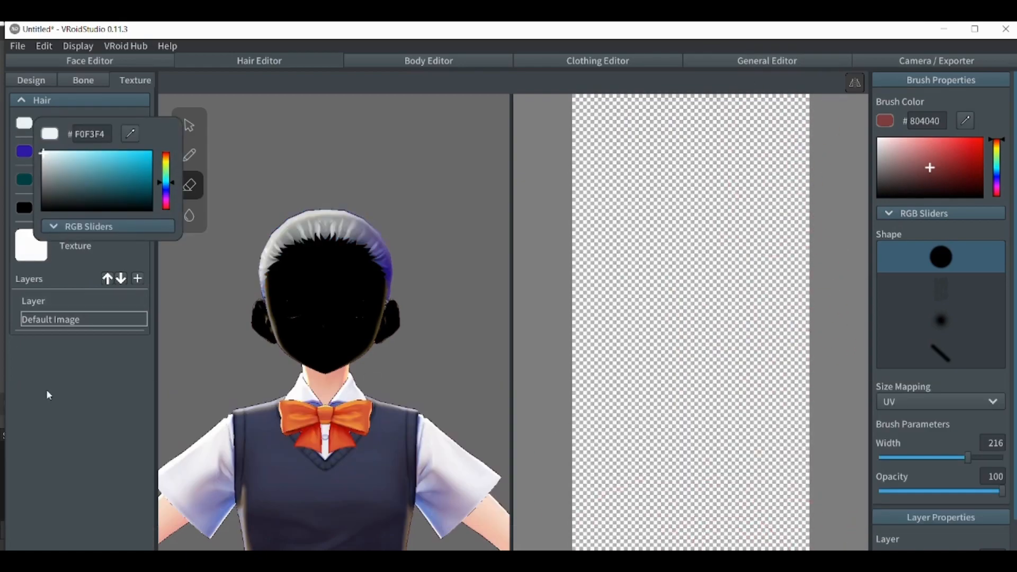
{"action": "left_click", "coordinate": [19, 342]}
{"action": "left_click", "coordinate": [25, 151]}
{"action": "left_click", "coordinate": [43, 183]}
{"action": "left_click", "coordinate": [44, 371]}
Step: Erase the Default Image layer of the body's skin texture in the Body Editor
{"action": "left_click", "coordinate": [422, 65]}
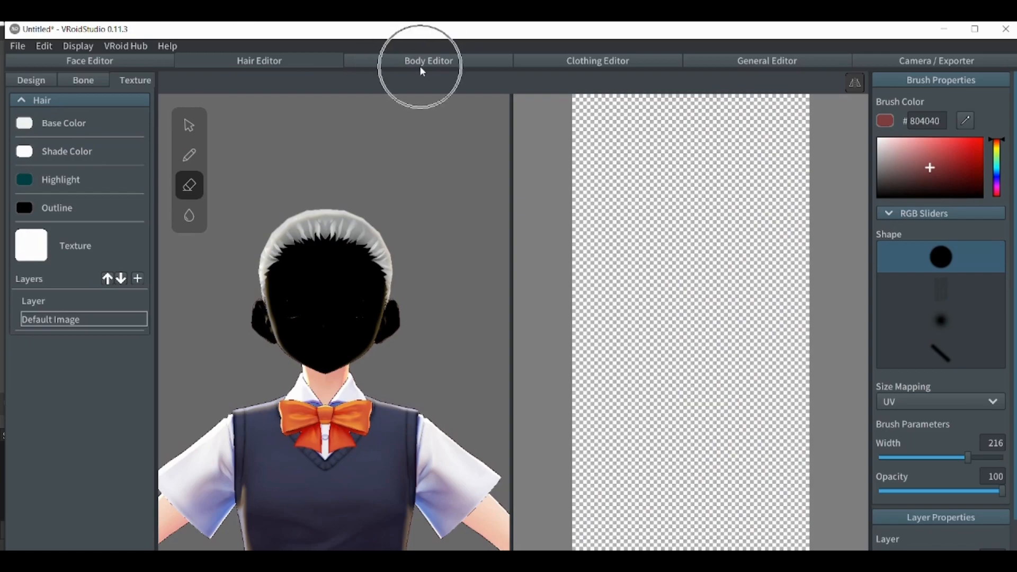
{"action": "left_click", "coordinate": [85, 79]}
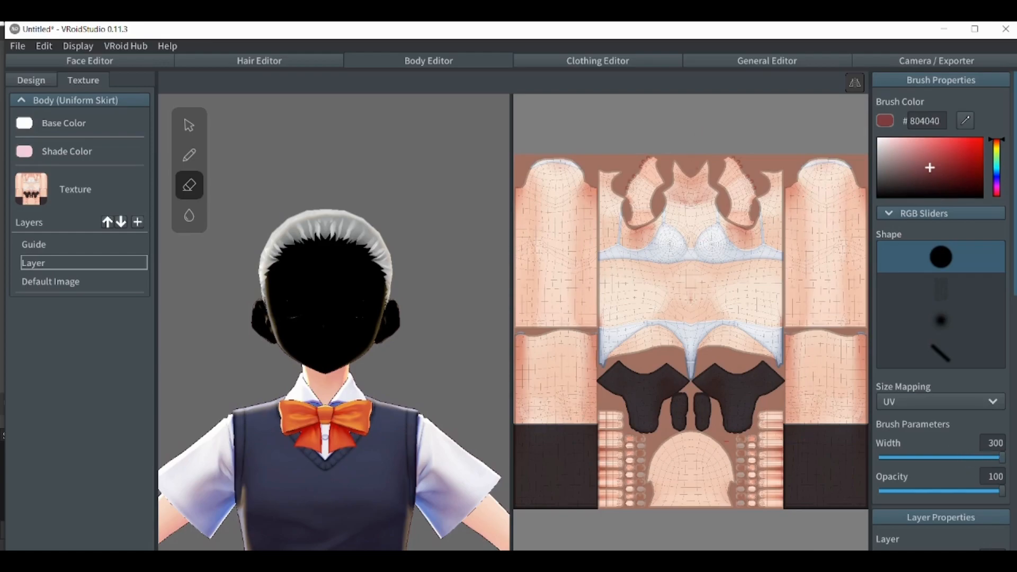
{"action": "left_click", "coordinate": [55, 286]}
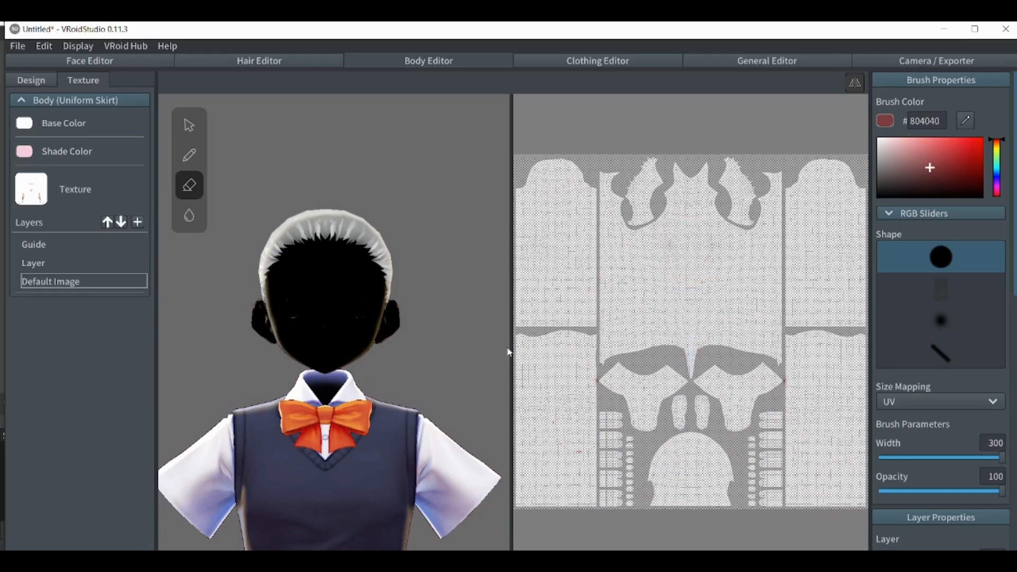
{"action": "scroll", "coordinate": [239, 347], "scroll_direction": "down", "scroll_amount": 5}
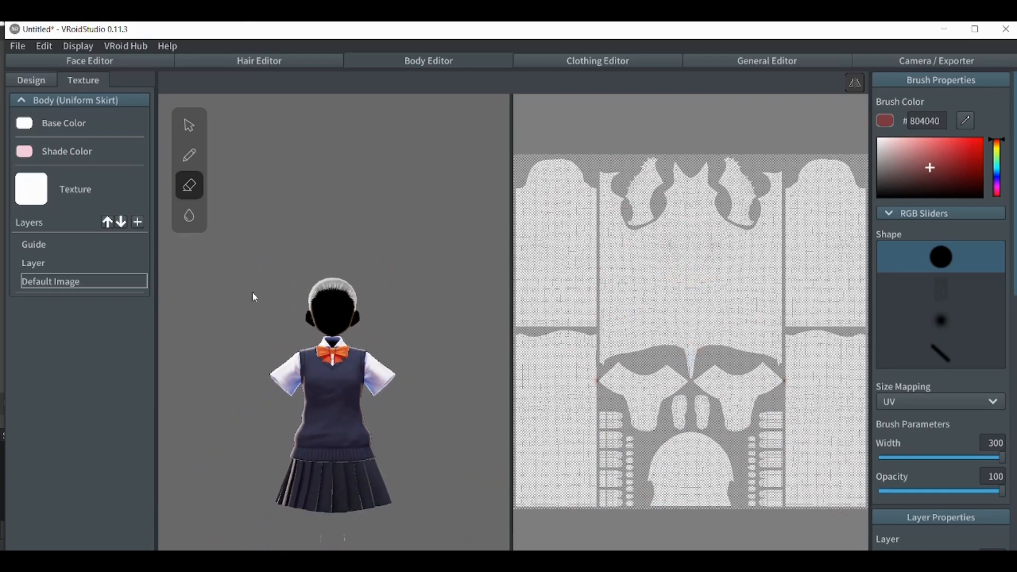
Step: Erase the whole Default Image texture of the Uniform Vest (Short Sleeve), including the sides, collar and lower hem
{"action": "left_click", "coordinate": [555, 63]}
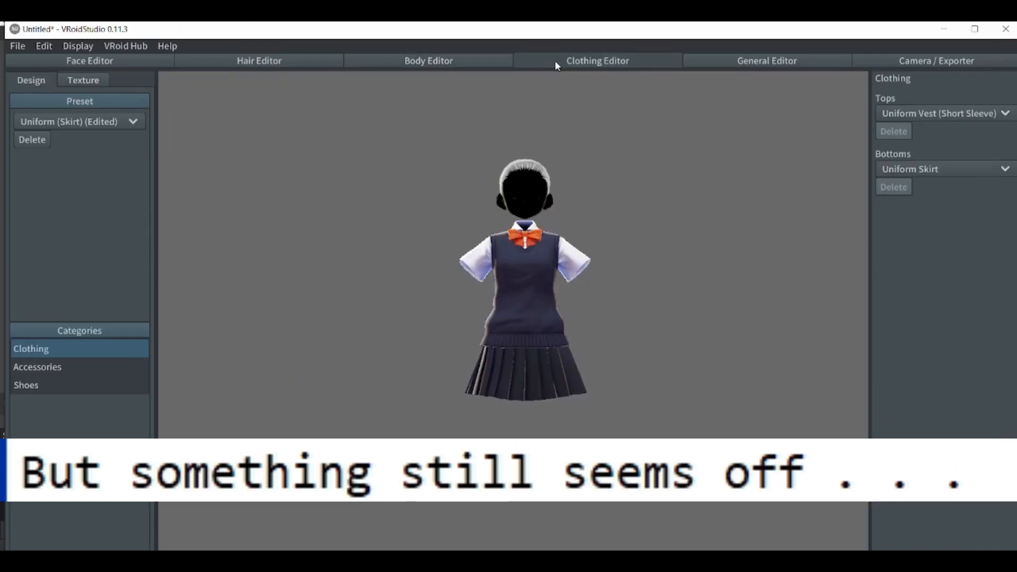
{"action": "left_click", "coordinate": [77, 80]}
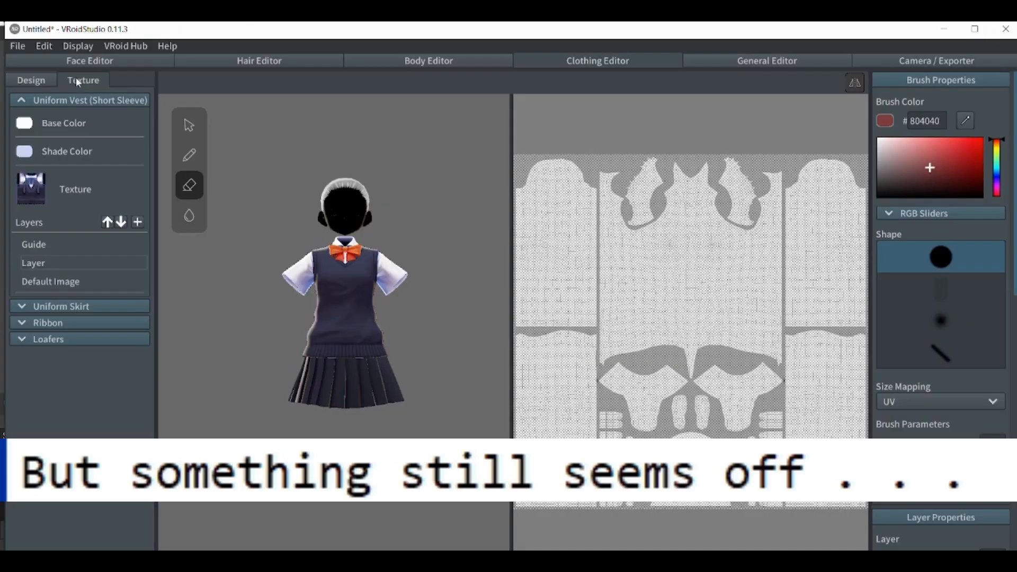
{"action": "left_click", "coordinate": [58, 280]}
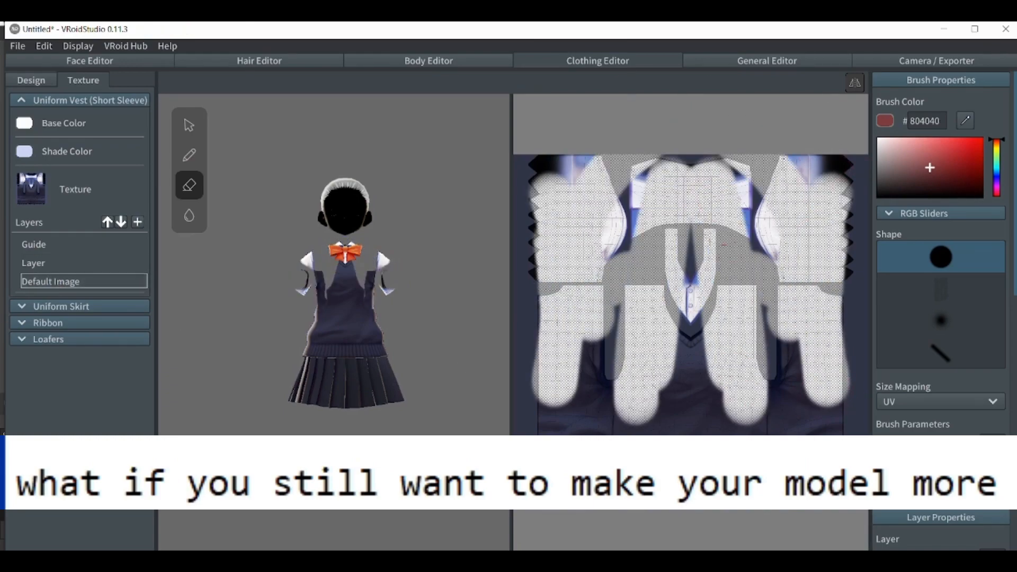
{"action": "left_click_drag", "start_coordinate": [572, 474], "coordinate": [614, 474]}
{"action": "left_click_drag", "start_coordinate": [691, 392], "coordinate": [690, 378]}
{"action": "left_click", "coordinate": [619, 202]}
{"action": "left_click_drag", "start_coordinate": [691, 283], "coordinate": [690, 267]}
{"action": "mouse_move", "coordinate": [571, 161]}
{"action": "left_mouse_down"}
{"action": "mouse_move", "coordinate": [573, 139]}
{"action": "mouse_move", "coordinate": [572, 160]}
{"action": "mouse_move", "coordinate": [532, 159]}
{"action": "mouse_move", "coordinate": [543, 379]}
{"action": "left_mouse_up"}
{"action": "left_click", "coordinate": [691, 220]}
{"action": "mouse_move", "coordinate": [675, 498]}
{"action": "left_mouse_down"}
{"action": "mouse_move", "coordinate": [656, 501]}
{"action": "mouse_move", "coordinate": [606, 371]}
{"action": "mouse_move", "coordinate": [575, 498]}
{"action": "mouse_move", "coordinate": [522, 349]}
{"action": "left_mouse_up"}
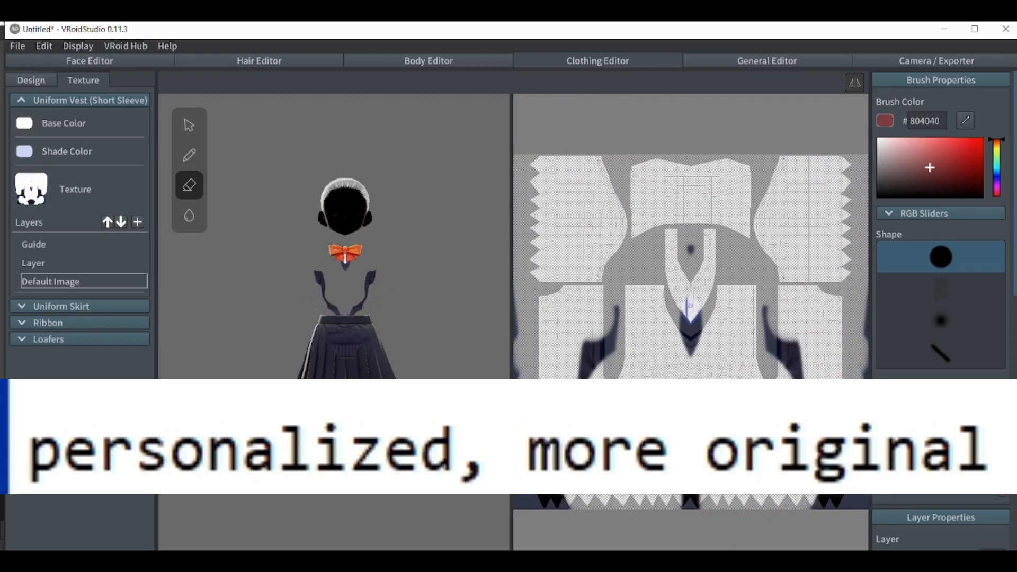
{"action": "left_click_drag", "start_coordinate": [578, 371], "coordinate": [615, 312]}
{"action": "mouse_move", "coordinate": [514, 377]}
{"action": "left_mouse_down"}
{"action": "mouse_move", "coordinate": [538, 498]}
{"action": "mouse_move", "coordinate": [561, 503]}
{"action": "mouse_move", "coordinate": [526, 504]}
{"action": "left_mouse_up"}
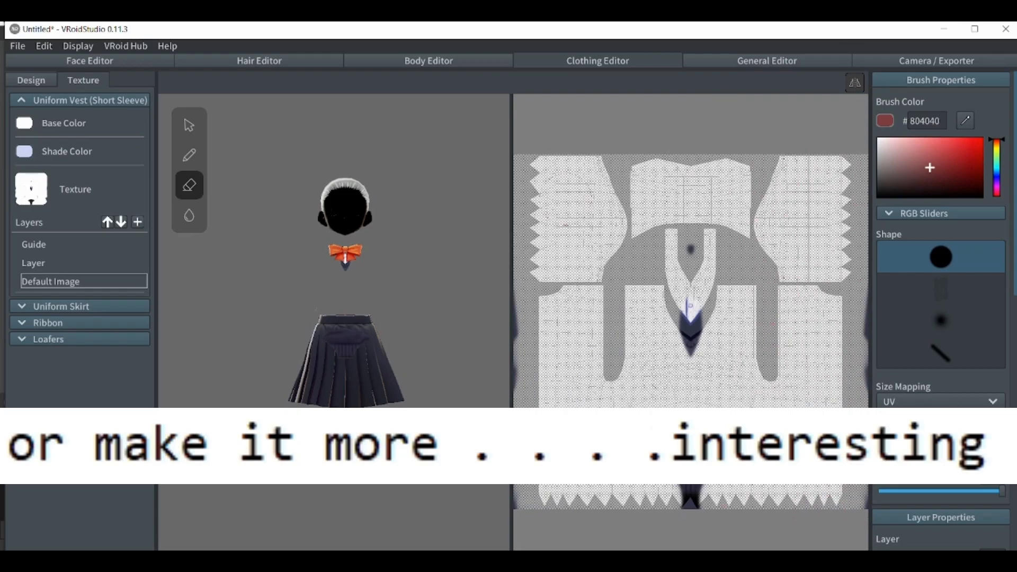
{"action": "left_click_drag", "start_coordinate": [691, 303], "coordinate": [691, 354]}
{"action": "left_click_drag", "start_coordinate": [691, 488], "coordinate": [691, 500]}
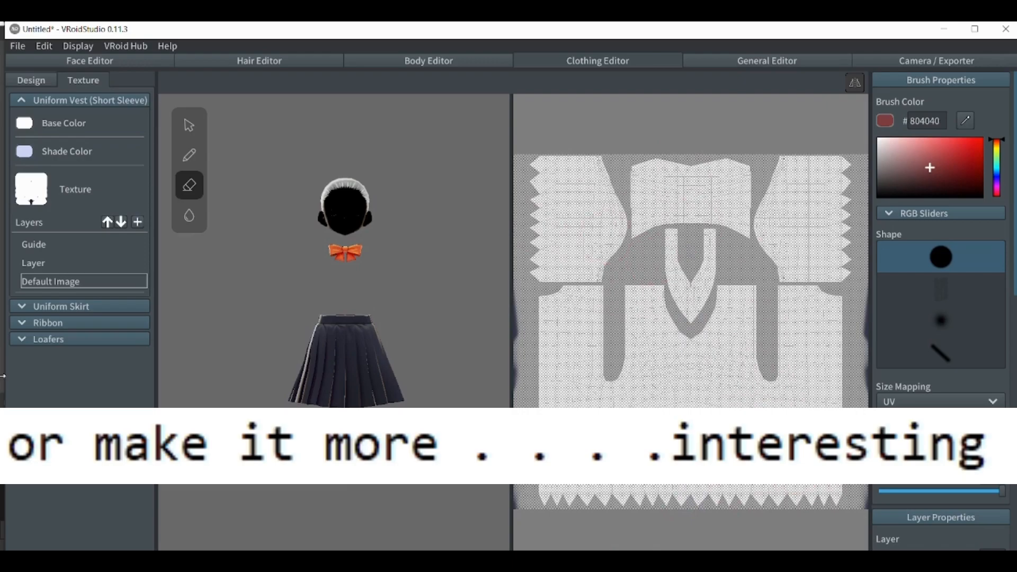
Step: Erase the Default Image texture layer of the Uniform Skirt
{"action": "left_click", "coordinate": [18, 307]}
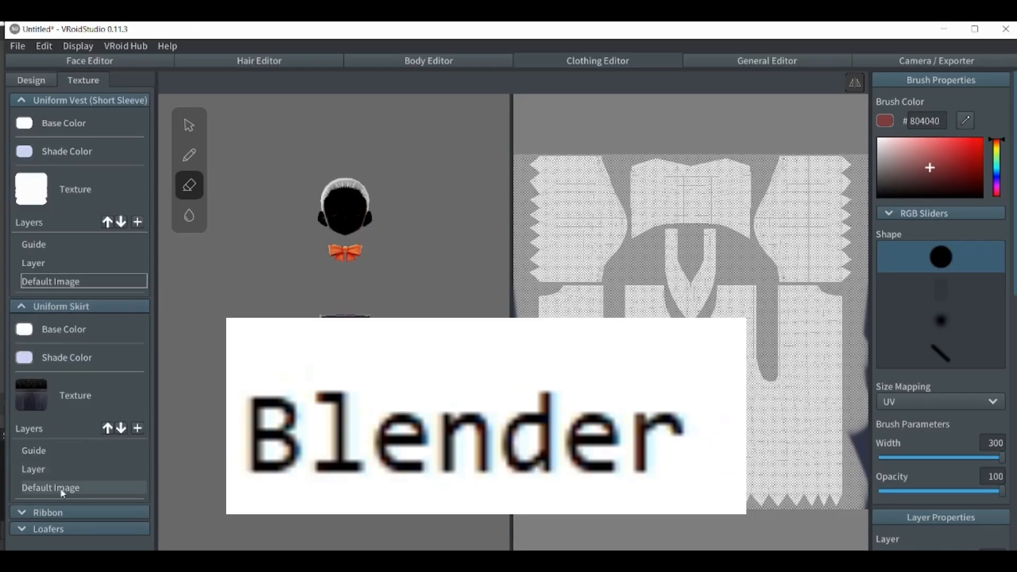
{"action": "left_click", "coordinate": [62, 488]}
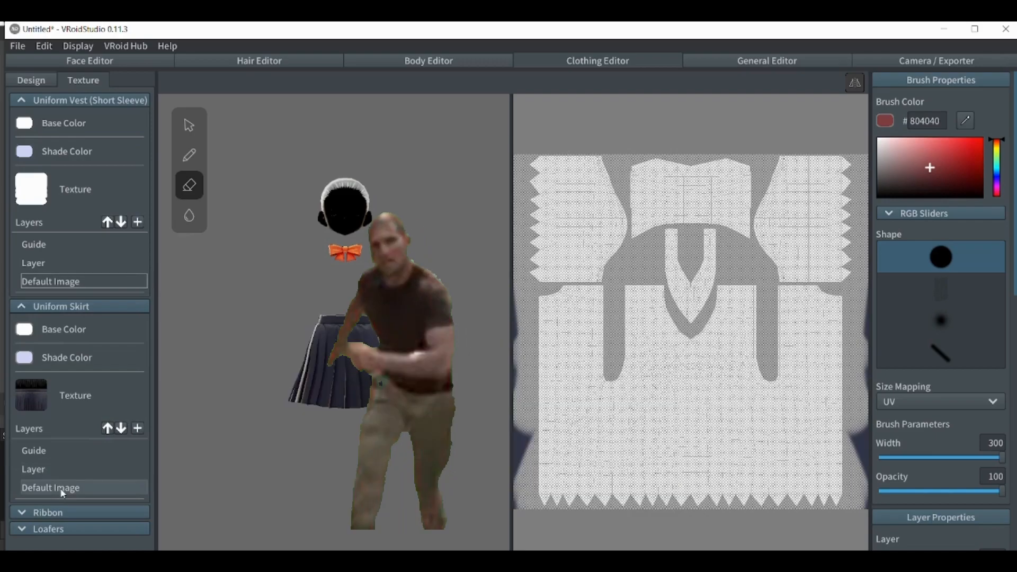
{"action": "mouse_move", "coordinate": [810, 466]}
{"action": "left_mouse_down"}
{"action": "mouse_move", "coordinate": [653, 259]}
{"action": "mouse_move", "coordinate": [818, 313]}
{"action": "mouse_move", "coordinate": [843, 265]}
{"action": "mouse_move", "coordinate": [699, 423]}
{"action": "left_mouse_up"}
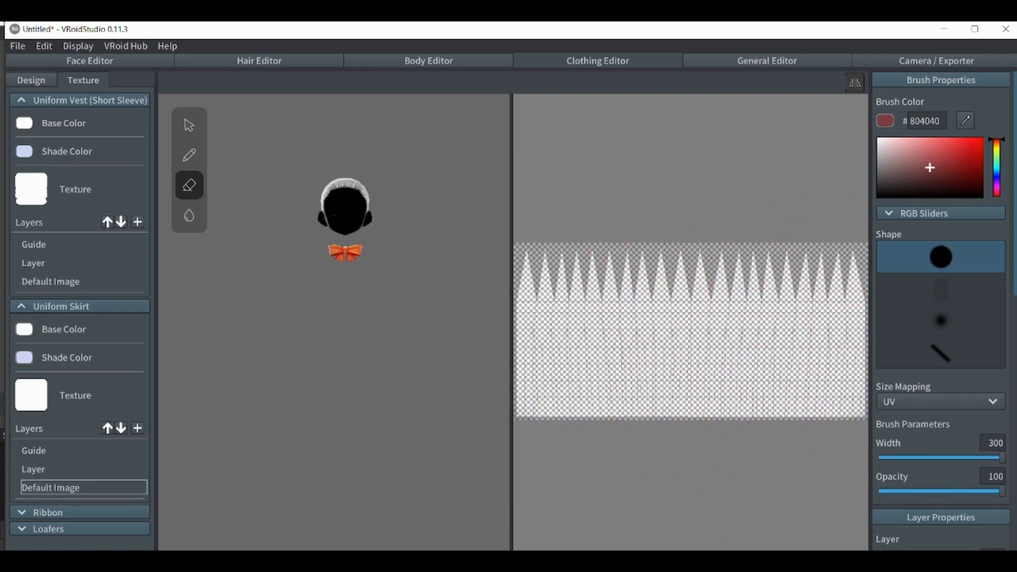
Step: Collapse the vest and skirt texture settings and erase the Ribbon's Default Image texture layer
{"action": "left_click", "coordinate": [19, 513]}
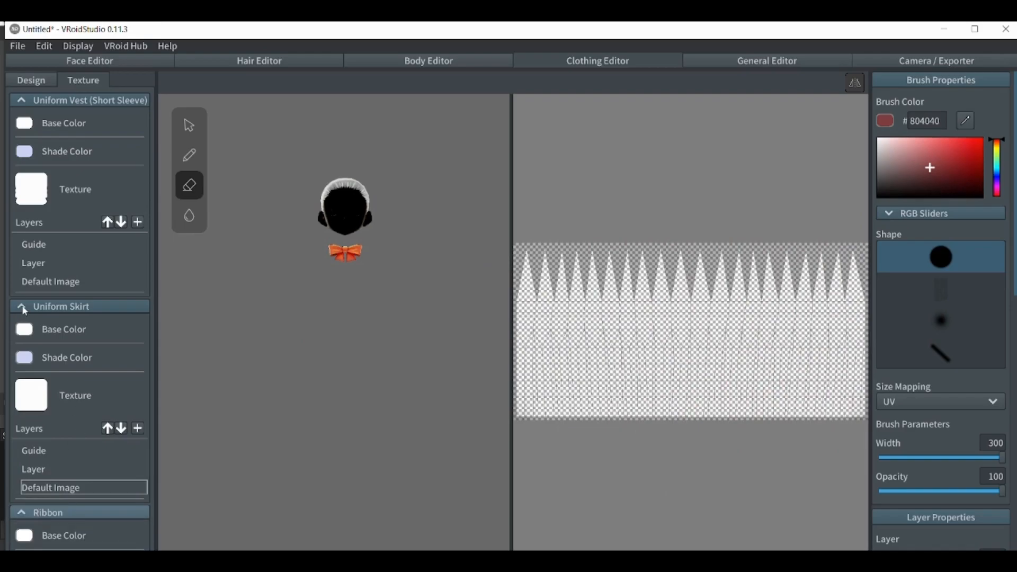
{"action": "left_click", "coordinate": [18, 104]}
{"action": "left_click", "coordinate": [18, 116]}
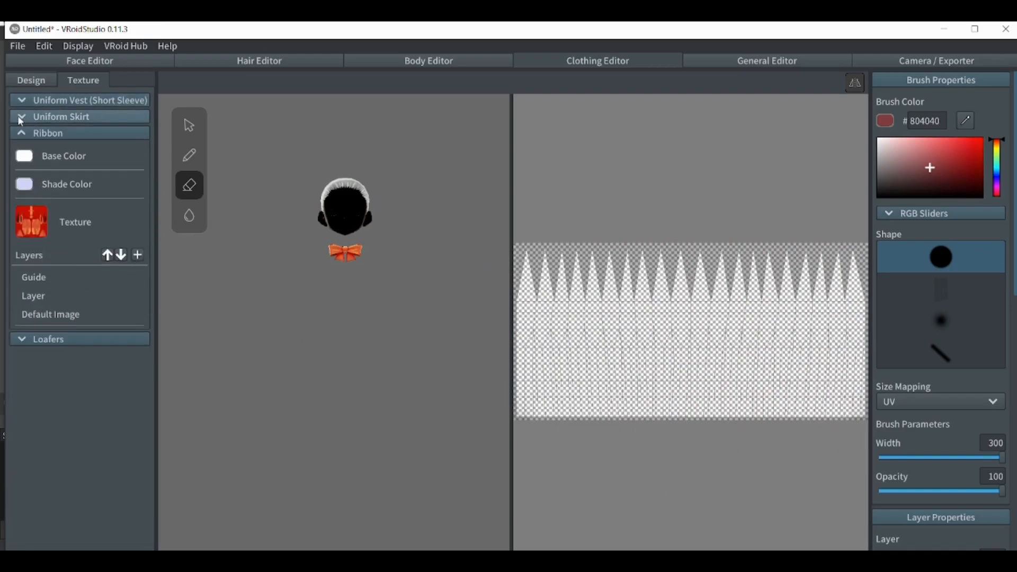
{"action": "left_click", "coordinate": [70, 315]}
{"action": "mouse_move", "coordinate": [776, 279]}
{"action": "left_mouse_down"}
{"action": "mouse_move", "coordinate": [727, 297]}
{"action": "mouse_move", "coordinate": [763, 175]}
{"action": "left_mouse_up"}
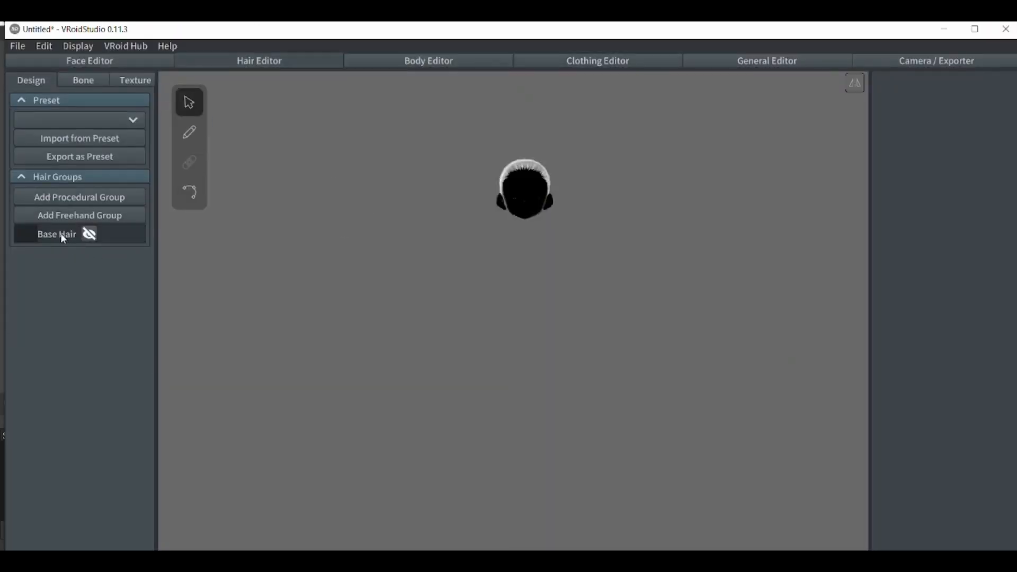
Step: Hide the Base Hair group in the Hair Editor
{"action": "right_click", "coordinate": [63, 239]}
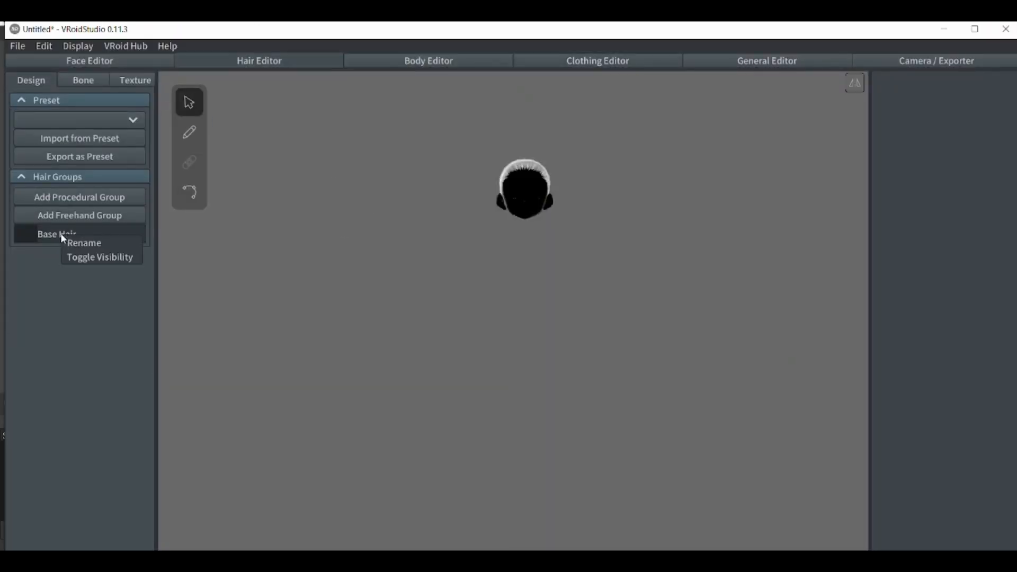
{"action": "left_click", "coordinate": [24, 325]}
{"action": "left_click", "coordinate": [89, 233]}
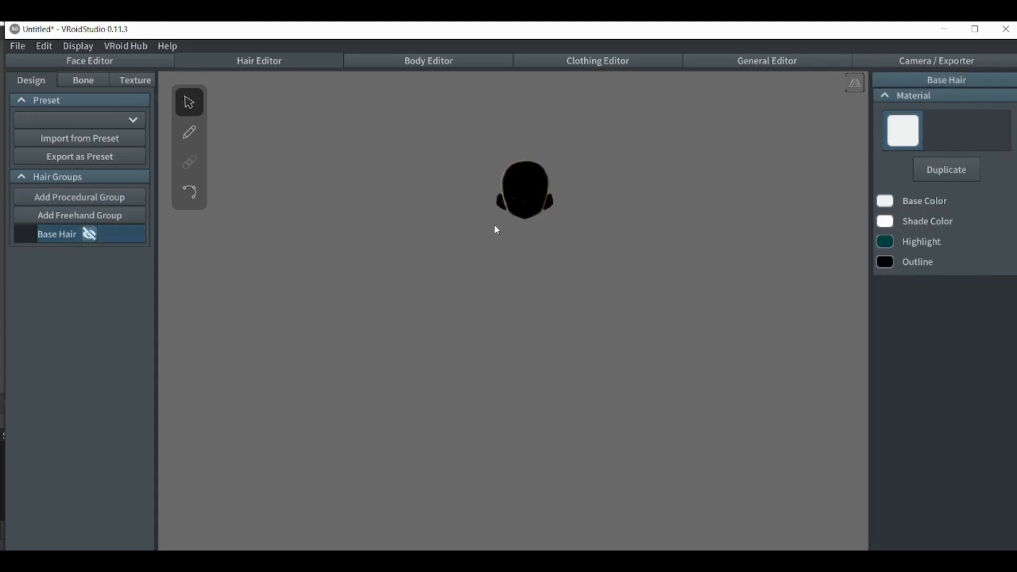
Step: Erase the Default Image texture layer of the Loafers in the Clothing Editor
{"action": "left_click", "coordinate": [428, 61]}
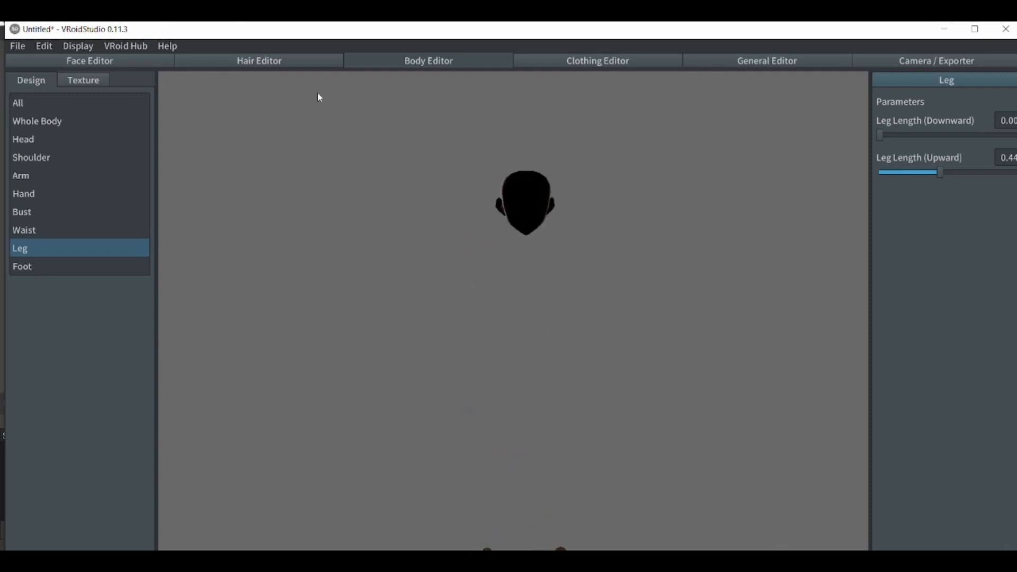
{"action": "left_click", "coordinate": [612, 63]}
{"action": "left_click", "coordinate": [30, 383]}
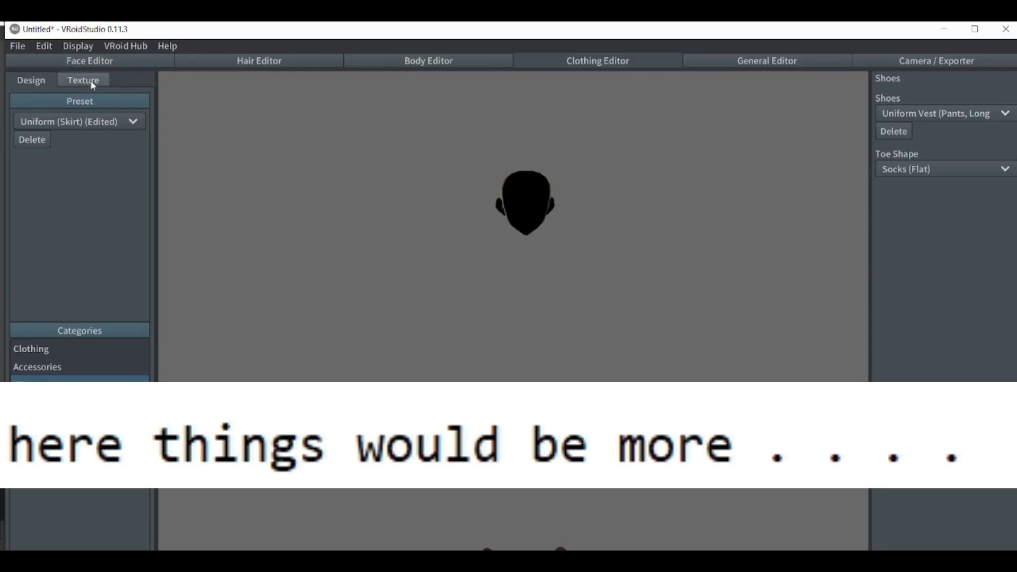
{"action": "left_click", "coordinate": [94, 82]}
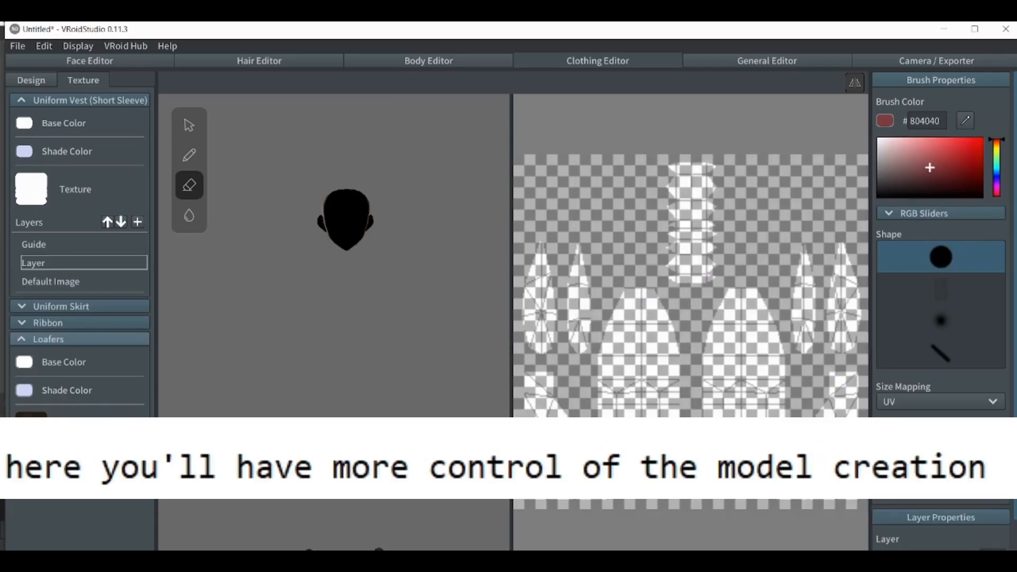
{"action": "left_click", "coordinate": [51, 524]}
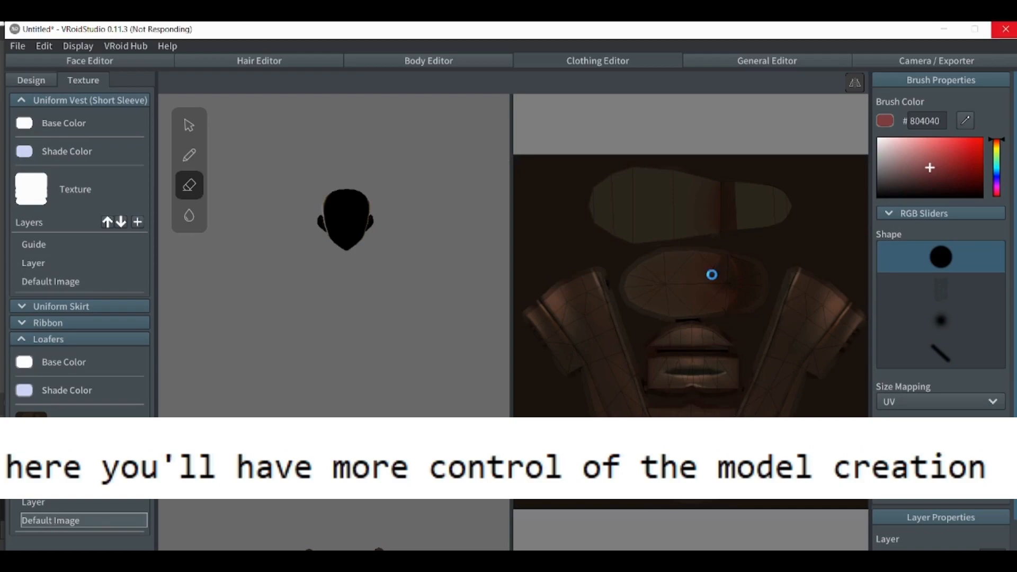
{"action": "mouse_move", "coordinate": [716, 343]}
{"action": "left_mouse_down"}
{"action": "mouse_move", "coordinate": [691, 353]}
{"action": "mouse_move", "coordinate": [758, 512]}
{"action": "mouse_move", "coordinate": [847, 416]}
{"action": "mouse_move", "coordinate": [737, 405]}
{"action": "left_mouse_up"}
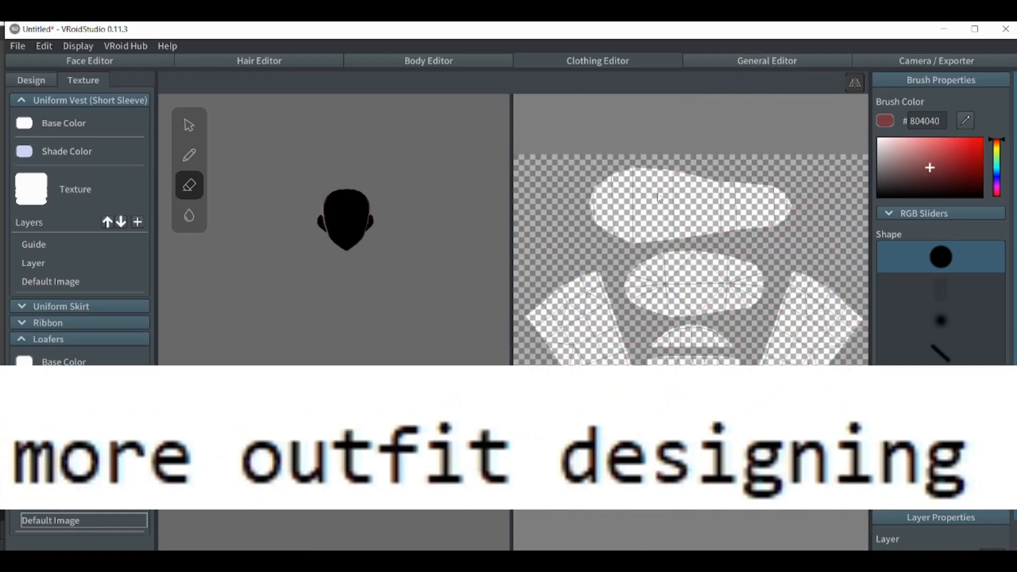
Step: Inspect the model in the Body Editor from several angles and distances for parts that are still visible
{"action": "left_click", "coordinate": [427, 62]}
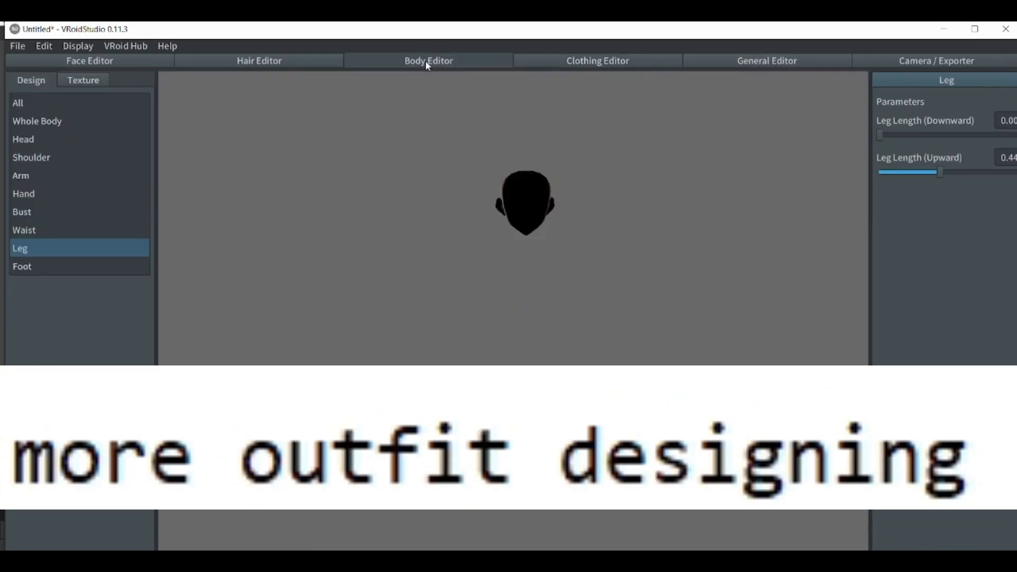
{"action": "right_click_drag", "start_coordinate": [619, 335], "coordinate": [608, 314]}
{"action": "scroll", "coordinate": [608, 314], "scroll_direction": "up", "scroll_amount": 5}
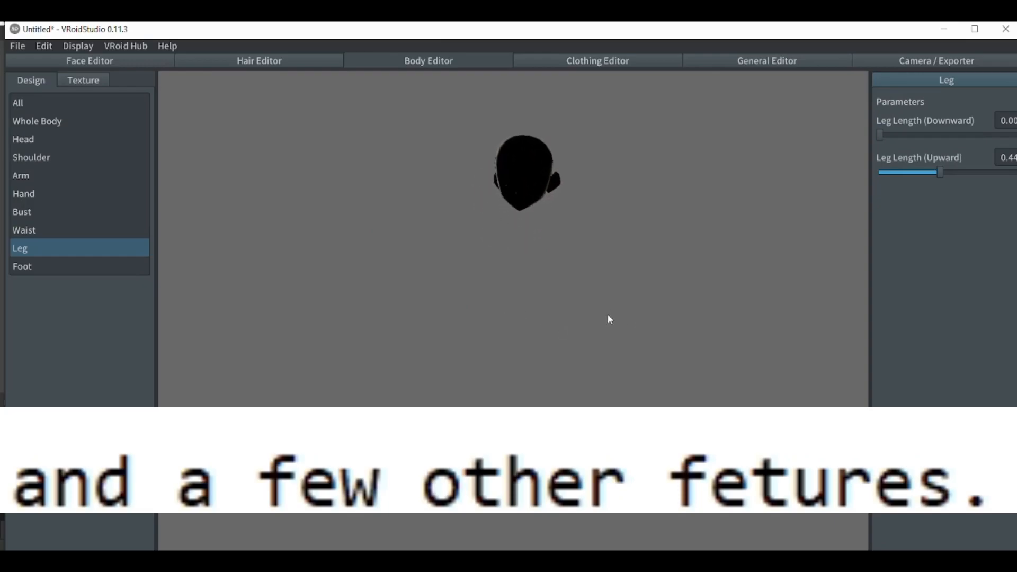
{"action": "right_click_drag", "start_coordinate": [547, 357], "coordinate": [384, 341]}
{"action": "scroll", "coordinate": [497, 420], "scroll_direction": "down", "scroll_amount": 5}
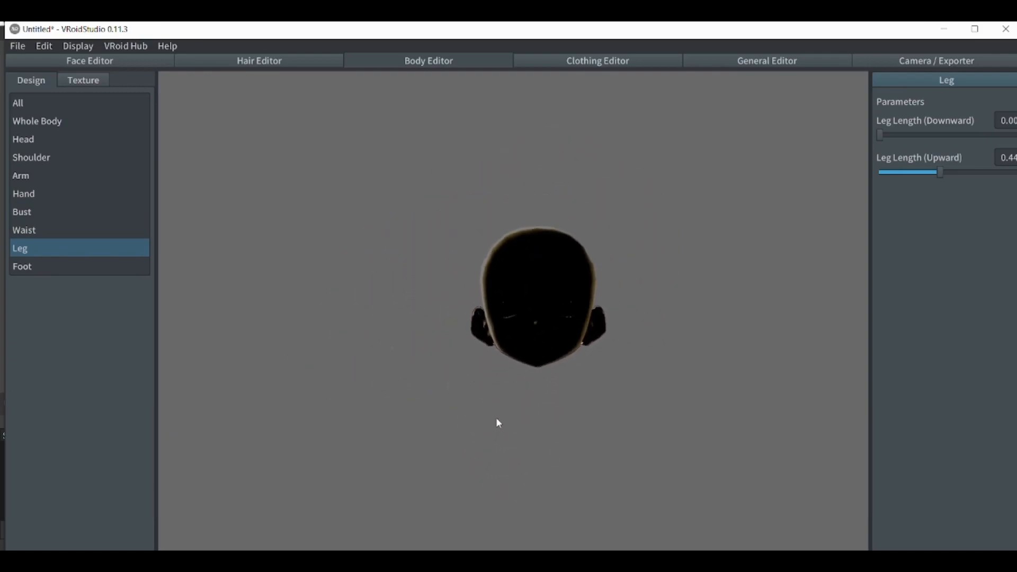
{"action": "mouse_move", "coordinate": [570, 382]}
{"action": "right_mouse_down"}
{"action": "mouse_move", "coordinate": [543, 460]}
{"action": "mouse_move", "coordinate": [478, 417]}
{"action": "mouse_move", "coordinate": [654, 445]}
{"action": "mouse_move", "coordinate": [606, 540]}
{"action": "mouse_move", "coordinate": [538, 354]}
{"action": "mouse_move", "coordinate": [572, 384]}
{"action": "right_mouse_up"}
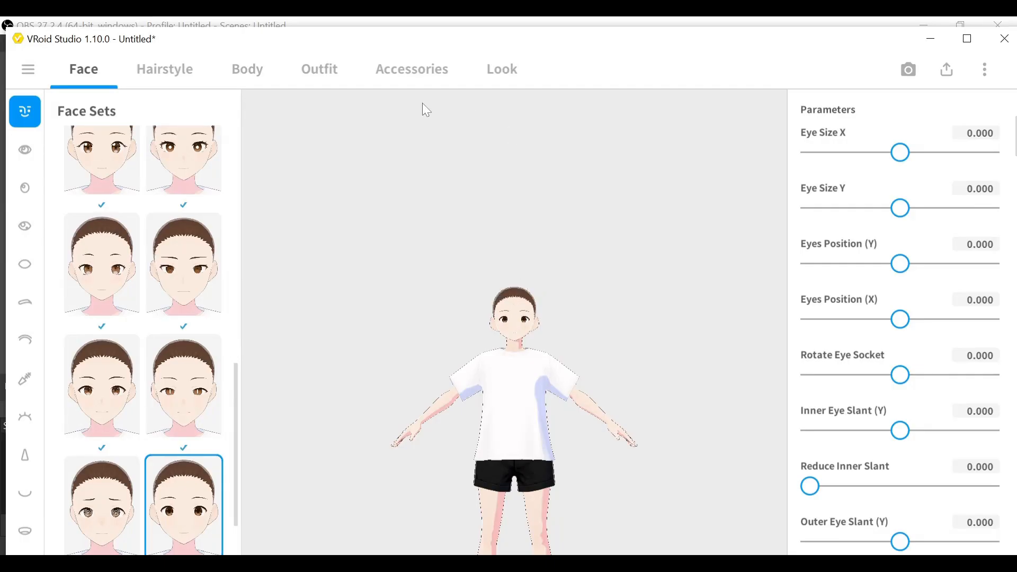
{"action": "left_click", "coordinate": [250, 77]}
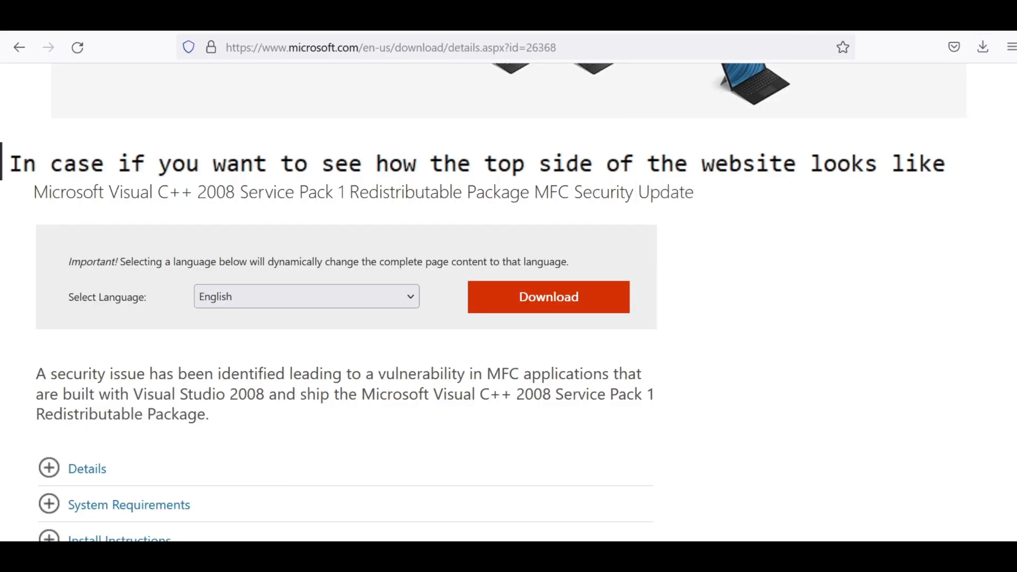
Step: Download vcredist_x86.exe, vcredist_ia64.exe and vcredist_x64.exe of the Visual C++ 2008 Service Pack 1 package and show the browser's downloads
{"action": "left_click", "coordinate": [548, 306]}
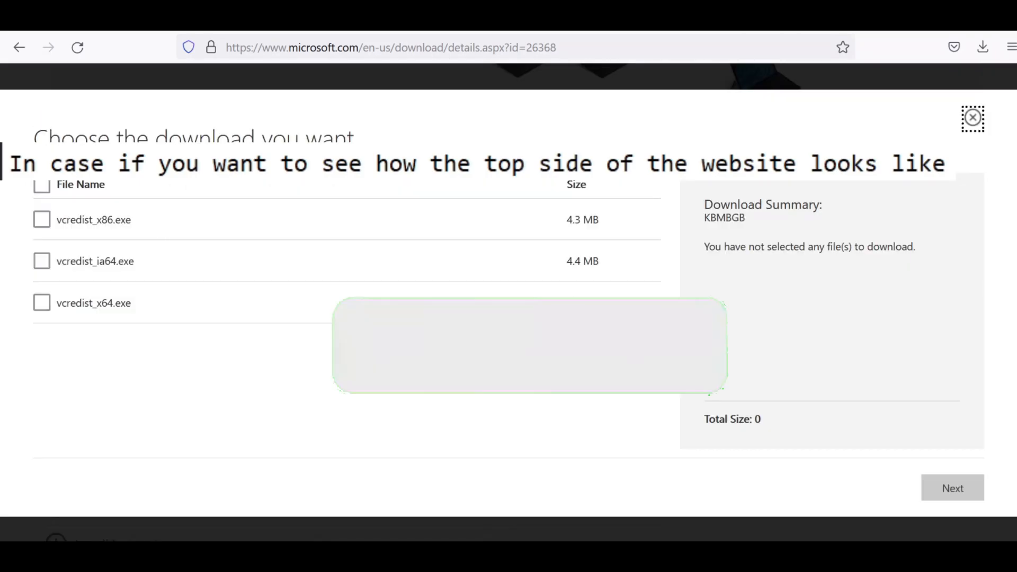
{"action": "left_click", "coordinate": [42, 185]}
{"action": "left_click", "coordinate": [952, 487]}
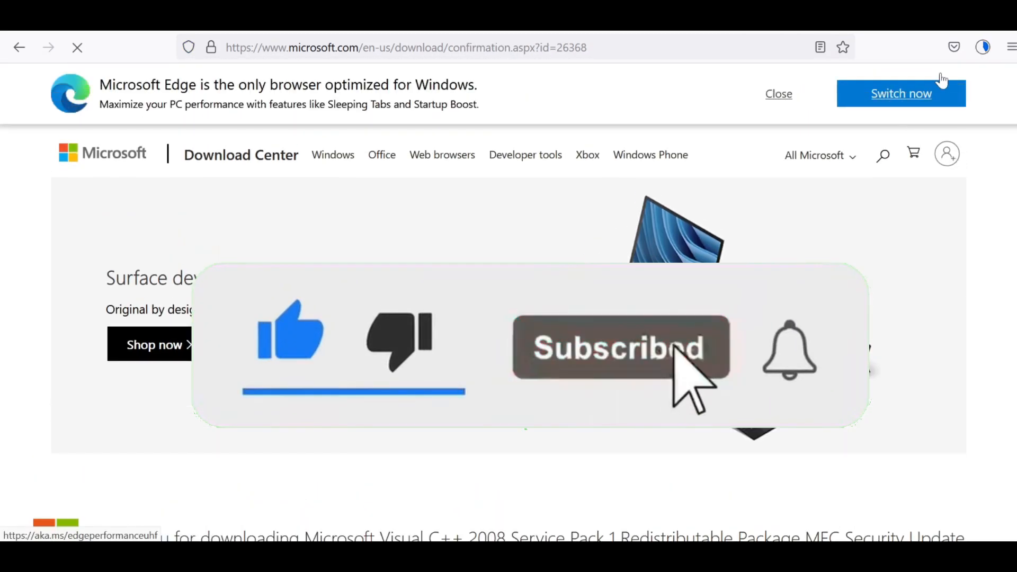
{"action": "left_click", "coordinate": [982, 47]}
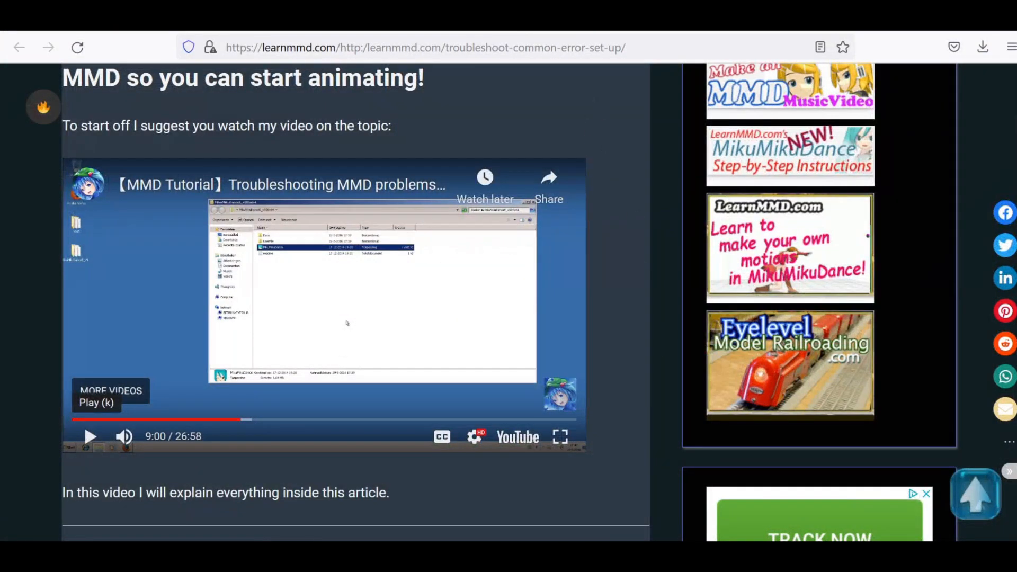
{"action": "key", "text": "ctrl+l"}
{"action": "key", "text": "Escape"}
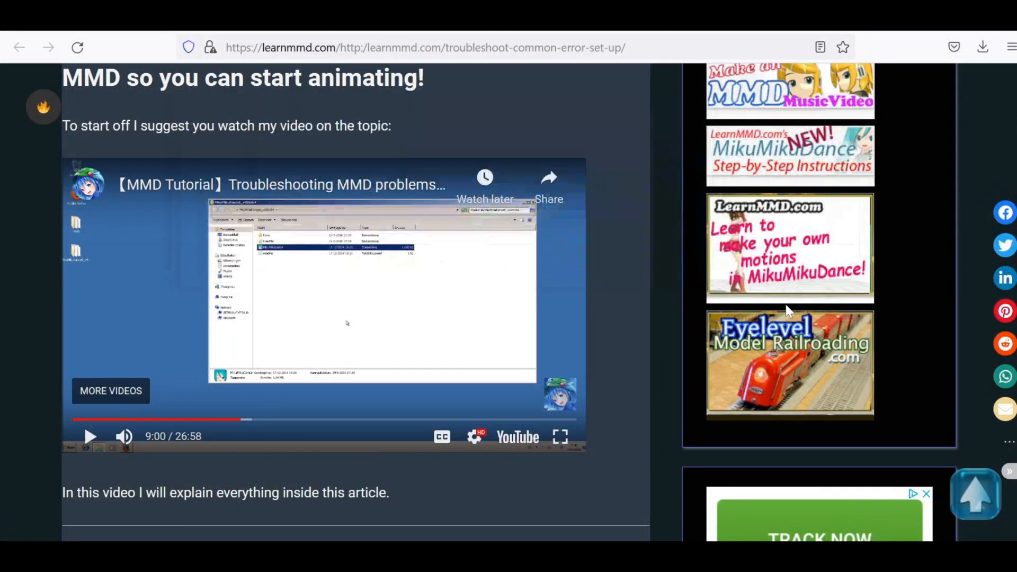
{"action": "scroll", "coordinate": [787, 306], "scroll_direction": "up", "scroll_amount": 15}
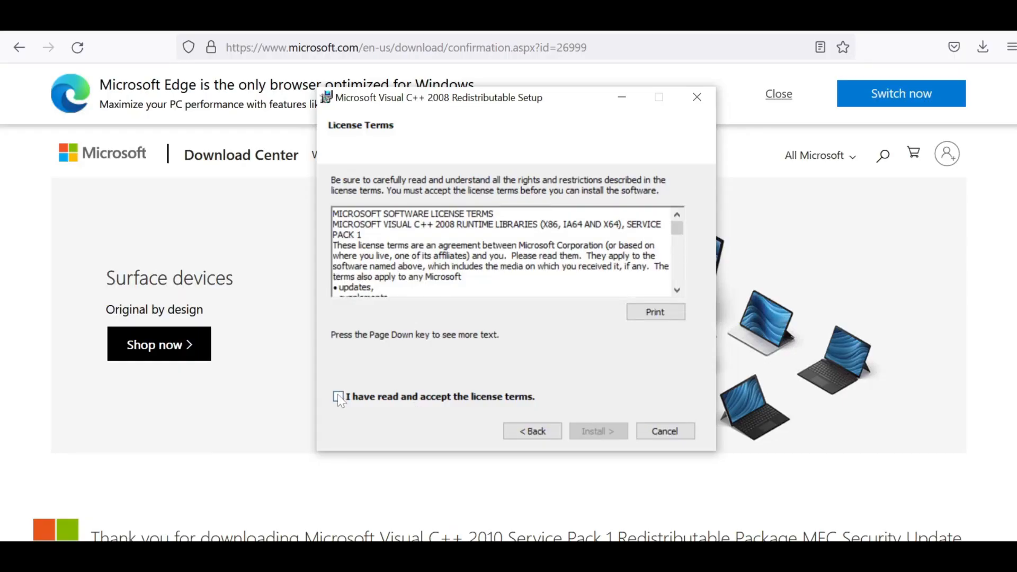
Step: Accept the license terms of the Microsoft Visual C++ 2008 Redistributable, install it and finish the setup
{"action": "left_click", "coordinate": [338, 397]}
{"action": "left_click", "coordinate": [596, 430]}
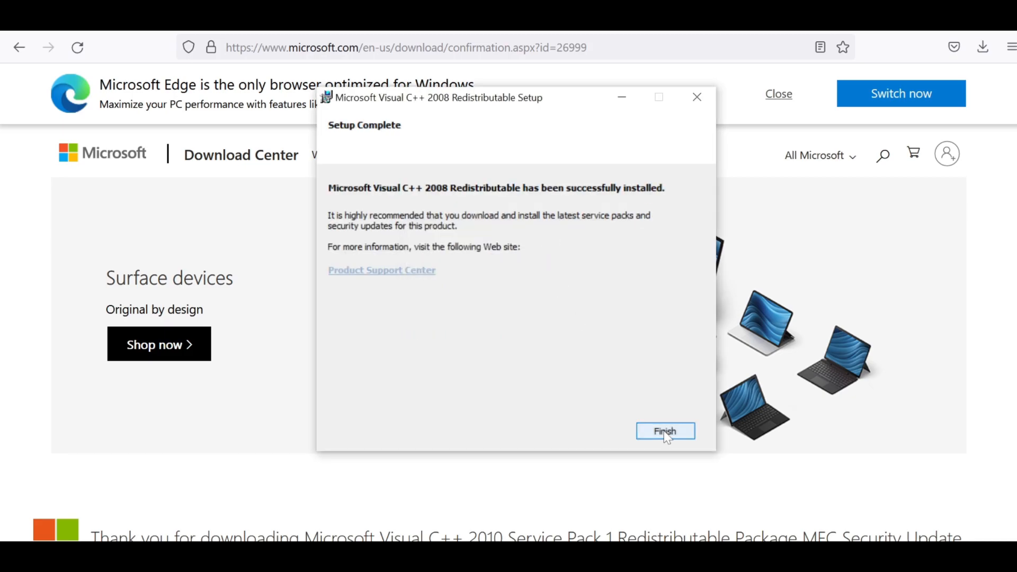
{"action": "left_click", "coordinate": [666, 431]}
Step: Try to run another of the downloaded Visual C++ redistributable installers
{"action": "left_click", "coordinate": [982, 47]}
{"action": "left_click", "coordinate": [746, 135]}
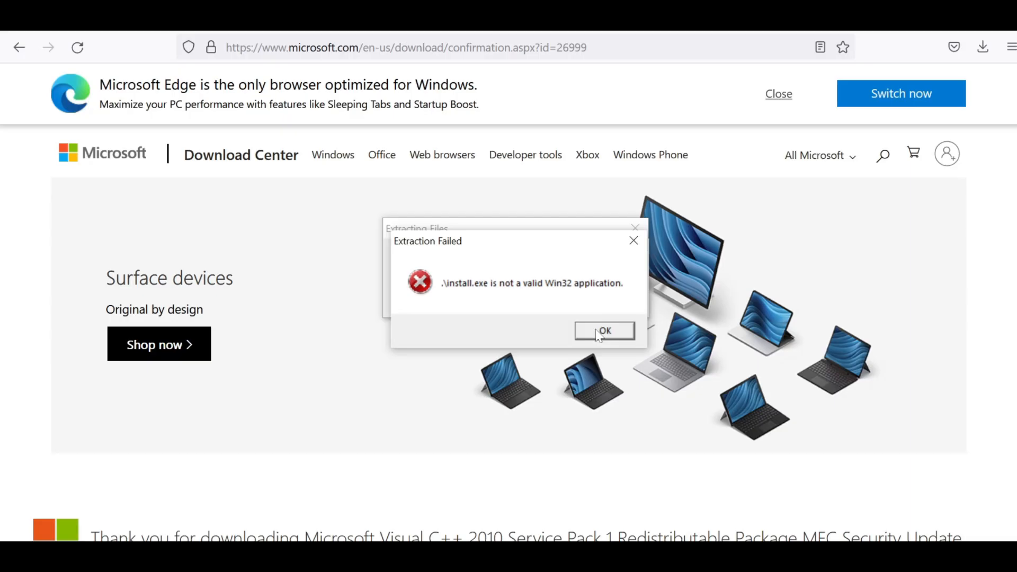
{"action": "left_click", "coordinate": [597, 329]}
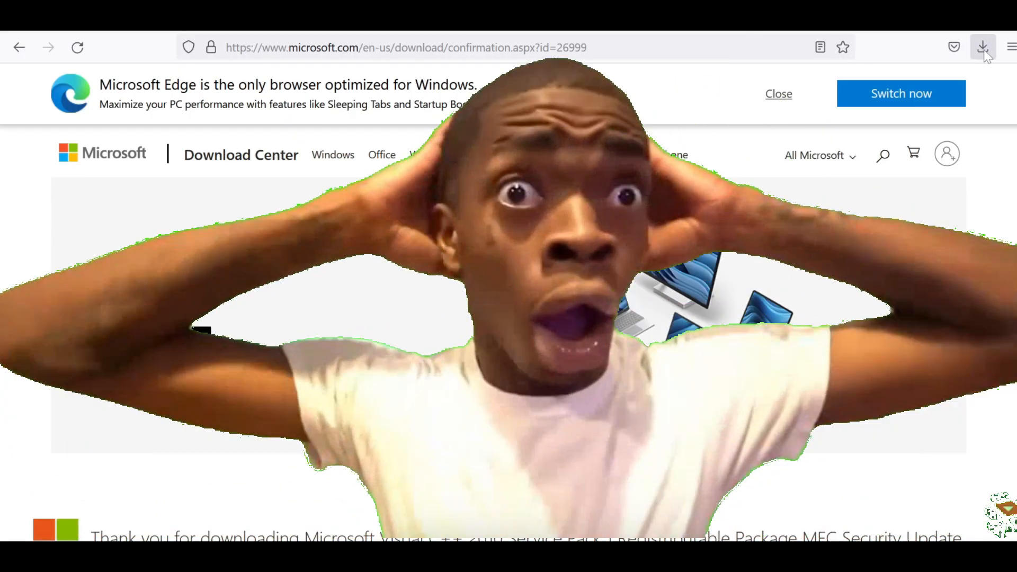
Step: Run a further downloaded Visual C++ 2008 Redistributable setup, accept its license terms and install it
{"action": "left_click", "coordinate": [984, 49]}
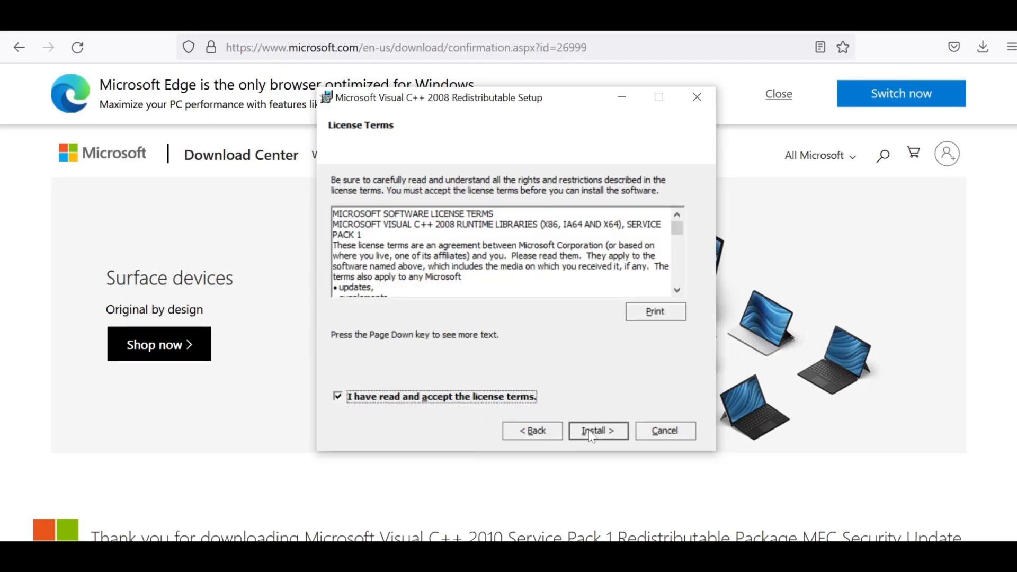
{"action": "left_click", "coordinate": [593, 432]}
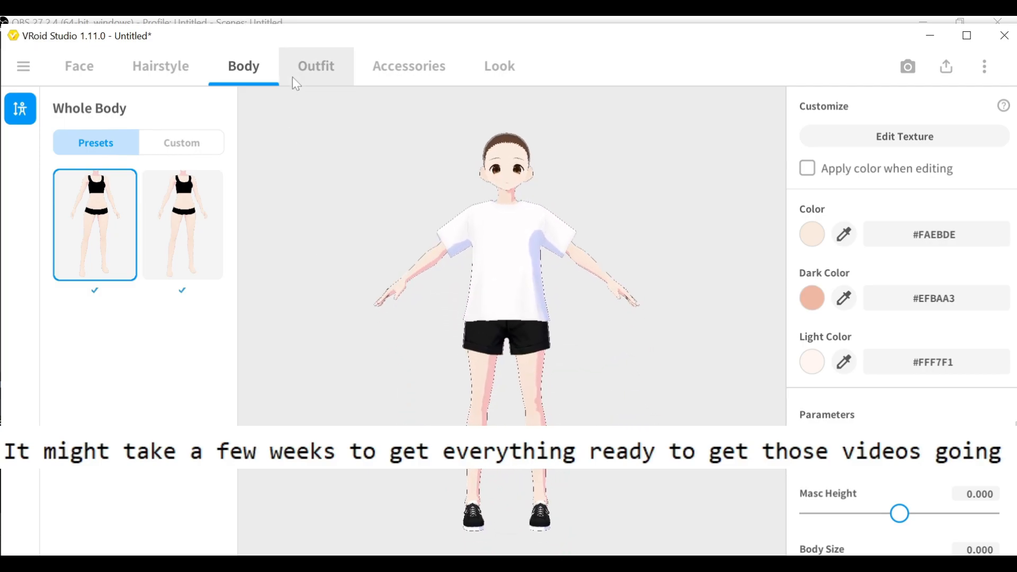
Step: Widen the character's body in VRoid Studio by raising the Waist Width parameter
{"action": "scroll", "coordinate": [733, 530], "scroll_direction": "down", "scroll_amount": 10}
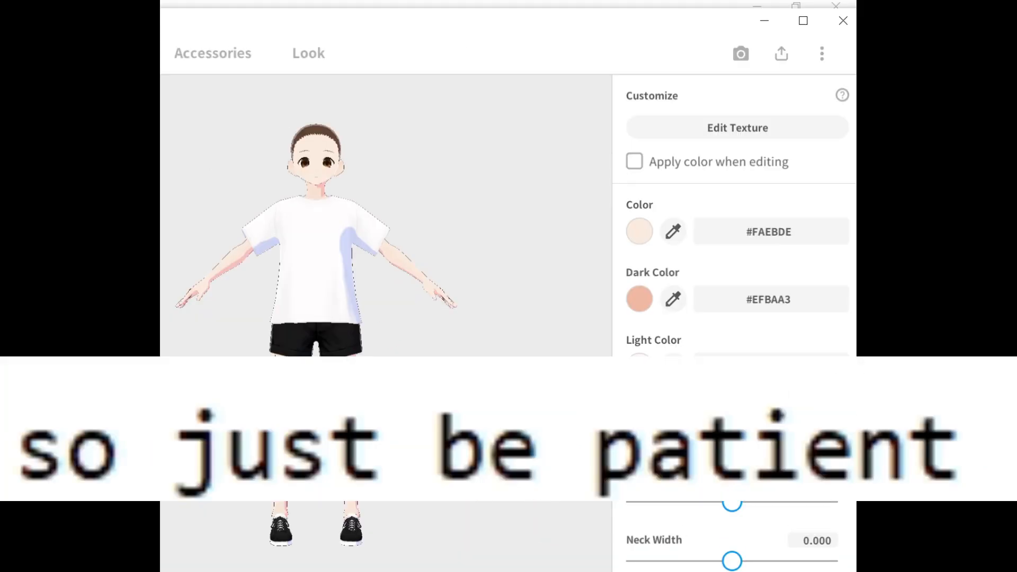
{"action": "scroll", "coordinate": [734, 530], "scroll_direction": "down", "scroll_amount": 2}
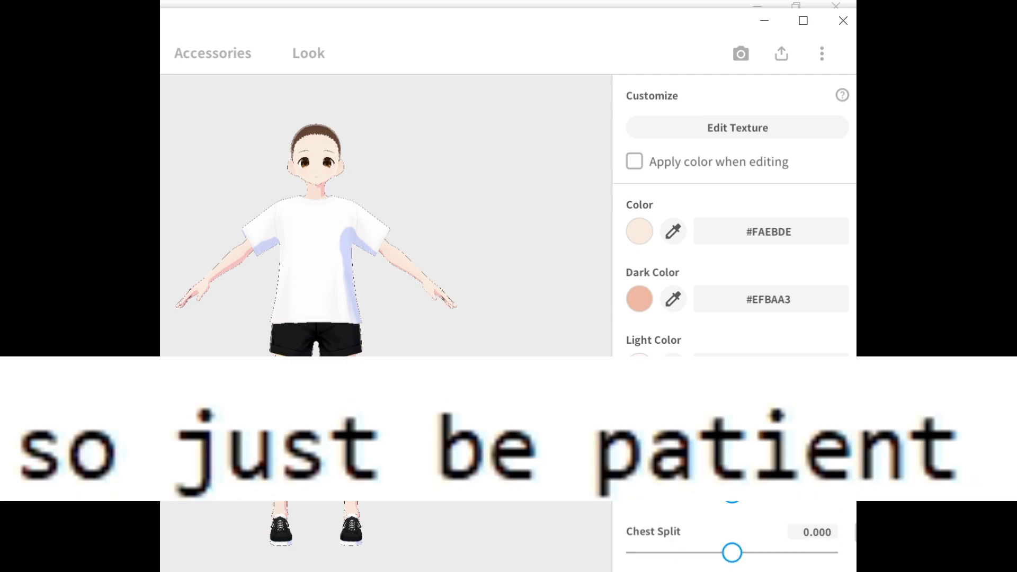
{"action": "scroll", "coordinate": [734, 530], "scroll_direction": "down", "scroll_amount": 1}
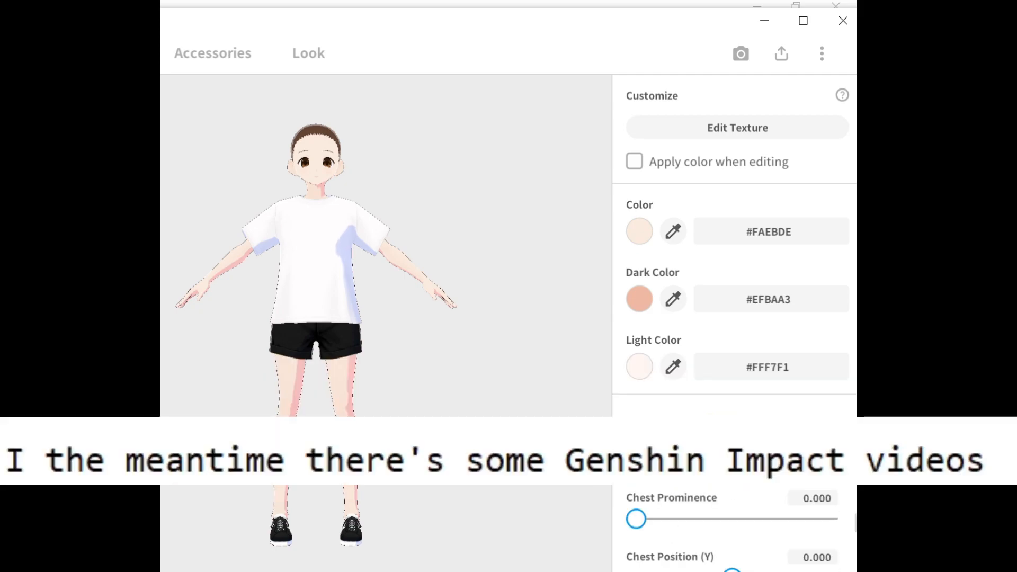
{"action": "scroll", "coordinate": [749, 522], "scroll_direction": "down", "scroll_amount": 5}
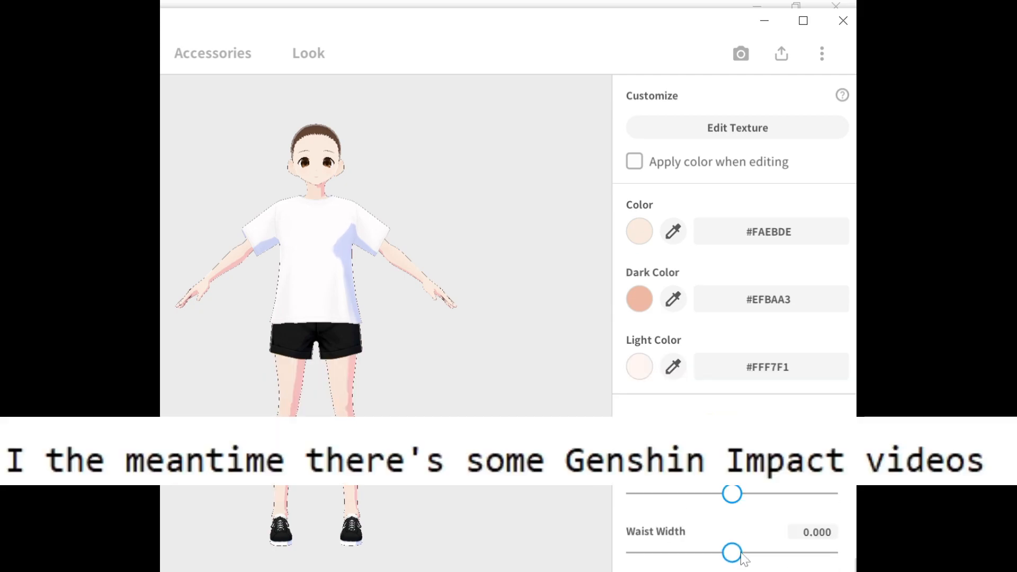
{"action": "left_click_drag", "start_coordinate": [732, 553], "coordinate": [828, 553]}
{"action": "scroll", "coordinate": [768, 503], "scroll_direction": "down", "scroll_amount": 2}
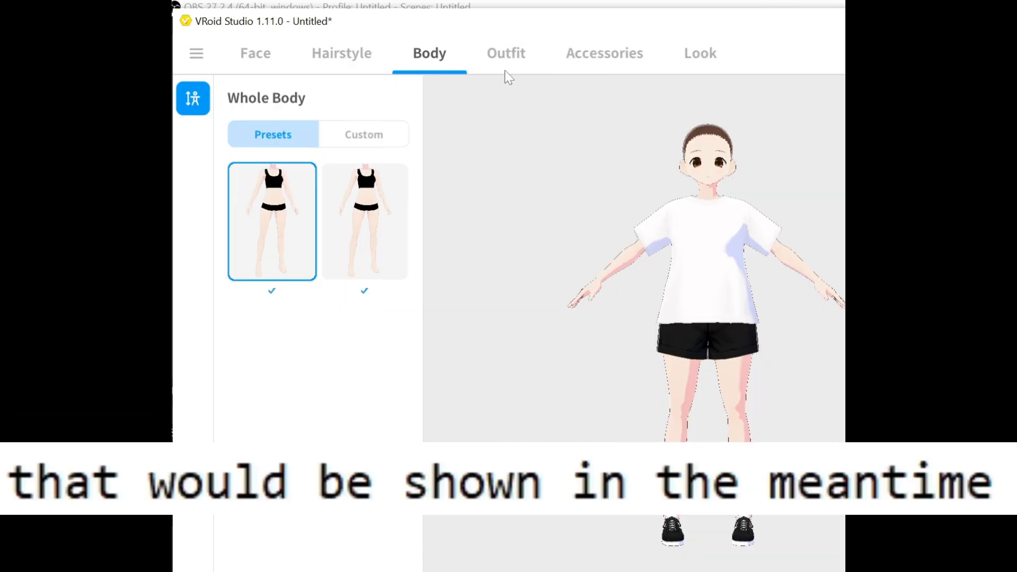
Step: Remove the white T-shirt and the black shorts from the character's outfit
{"action": "left_click", "coordinate": [515, 67]}
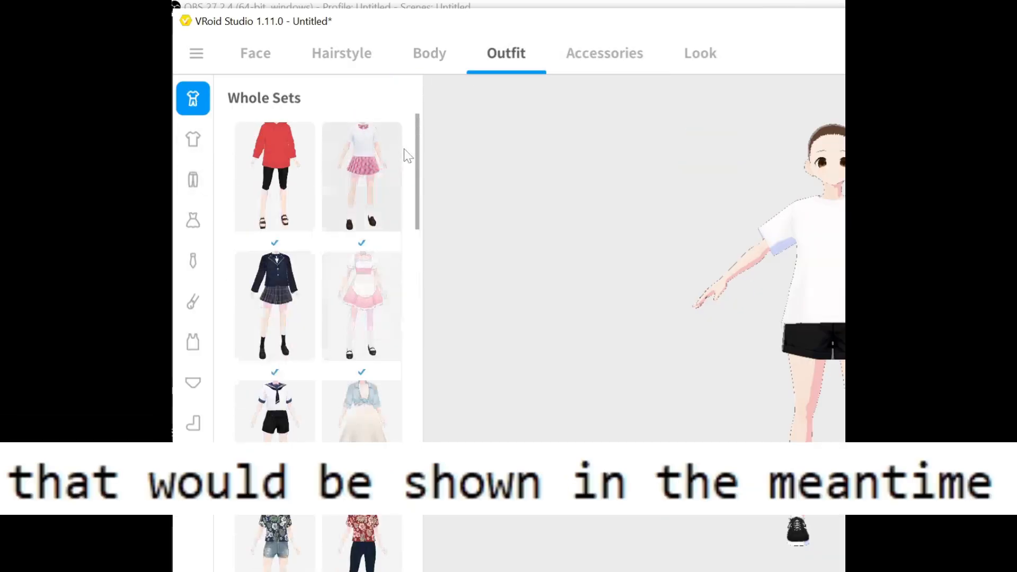
{"action": "left_click", "coordinate": [198, 144]}
{"action": "scroll", "coordinate": [383, 208], "scroll_direction": "up", "scroll_amount": 20}
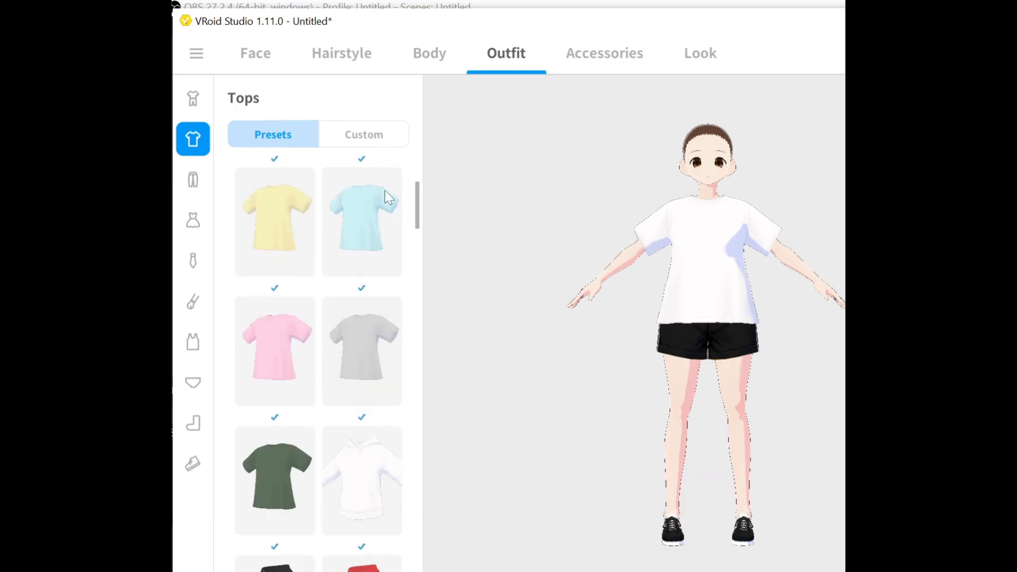
{"action": "left_click", "coordinate": [194, 180]}
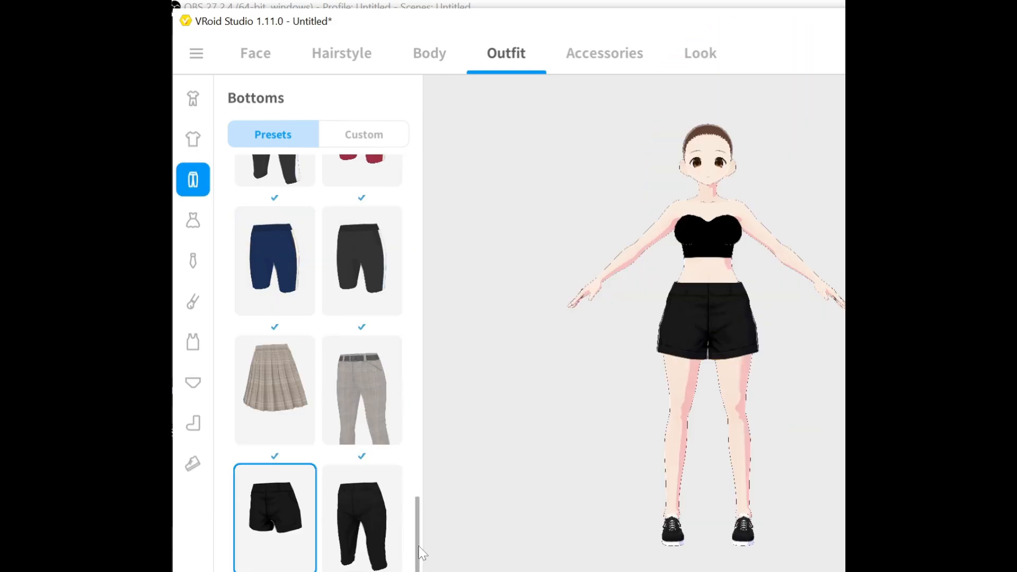
{"action": "left_click_drag", "start_coordinate": [418, 547], "coordinate": [397, 190]}
{"action": "left_click", "coordinate": [276, 207]}
Step: Switch the Inner Bottom to the first, narrower preset and remove the character's shoes
{"action": "left_click", "coordinate": [193, 382]}
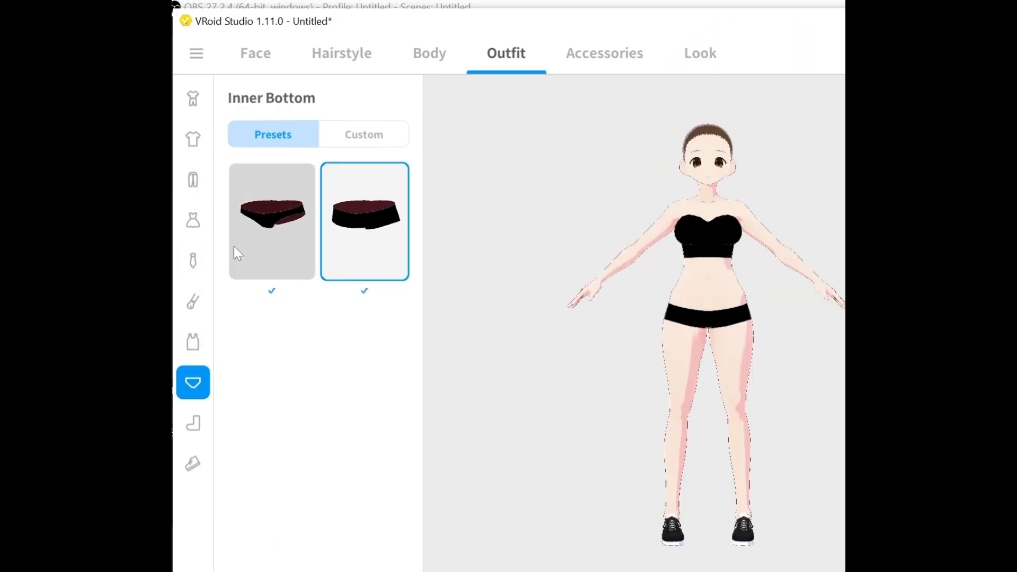
{"action": "left_click", "coordinate": [193, 341]}
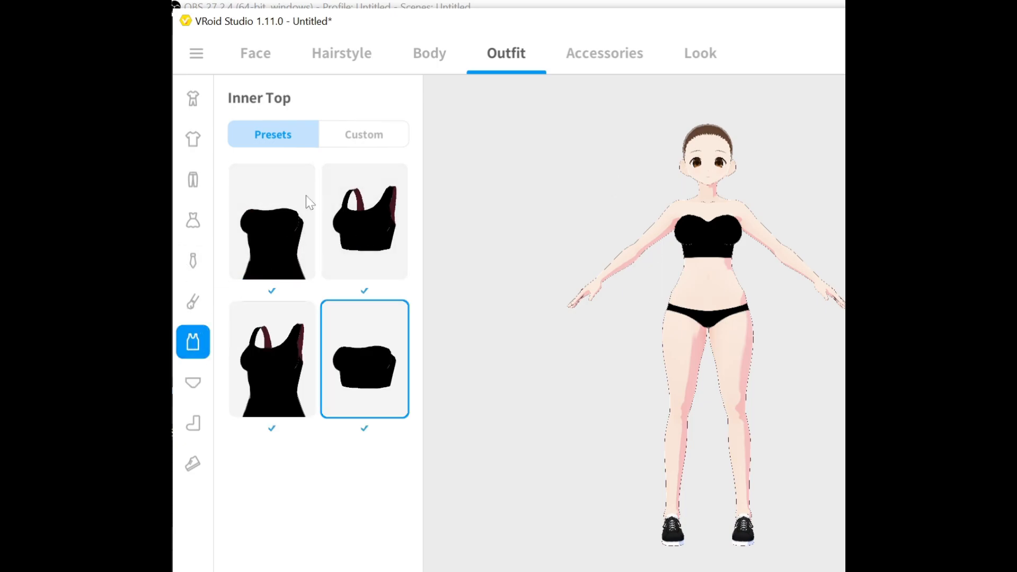
{"action": "left_click", "coordinate": [196, 459]}
{"action": "left_click_drag", "start_coordinate": [417, 545], "coordinate": [411, 218]}
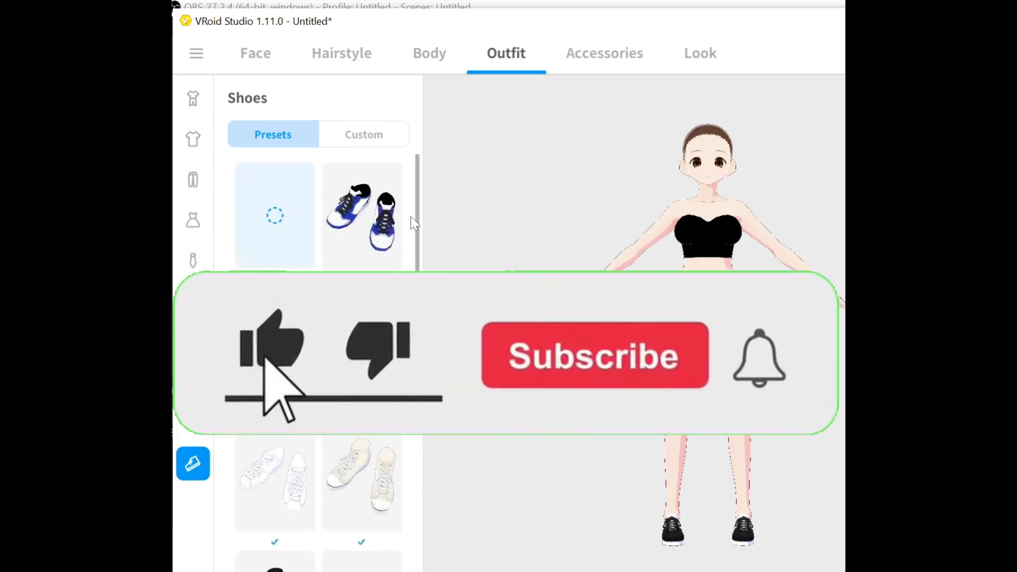
{"action": "left_click", "coordinate": [267, 239]}
{"action": "scroll", "coordinate": [657, 310], "scroll_direction": "up", "scroll_amount": 3}
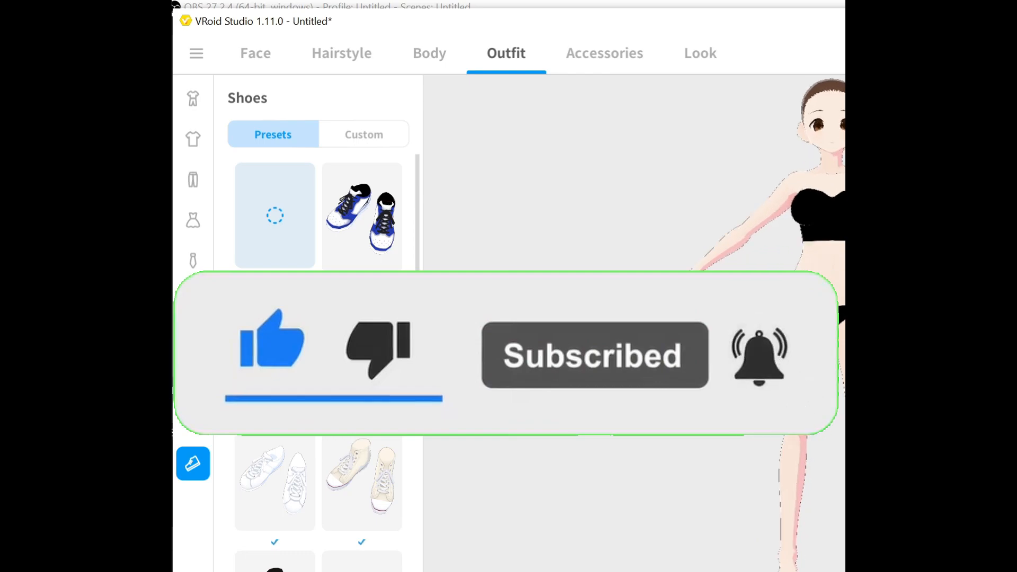
Step: Set the model's outline width to 0.122 for the body and 0.051 for the hair
{"action": "middle_click_drag", "start_coordinate": [656, 310], "coordinate": [581, 330]}
{"action": "left_click", "coordinate": [700, 53]}
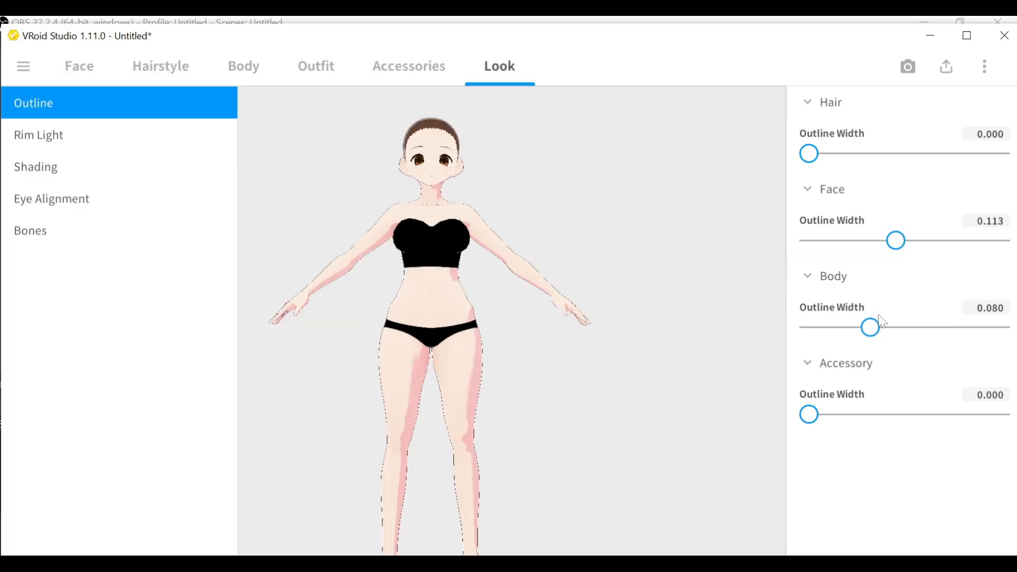
{"action": "left_click_drag", "start_coordinate": [869, 325], "coordinate": [903, 327]}
{"action": "left_click_drag", "start_coordinate": [711, 244], "coordinate": [755, 243]}
Step: Start exporting the model as VRM and enter "d" in the export details
{"action": "left_click", "coordinate": [901, 103]}
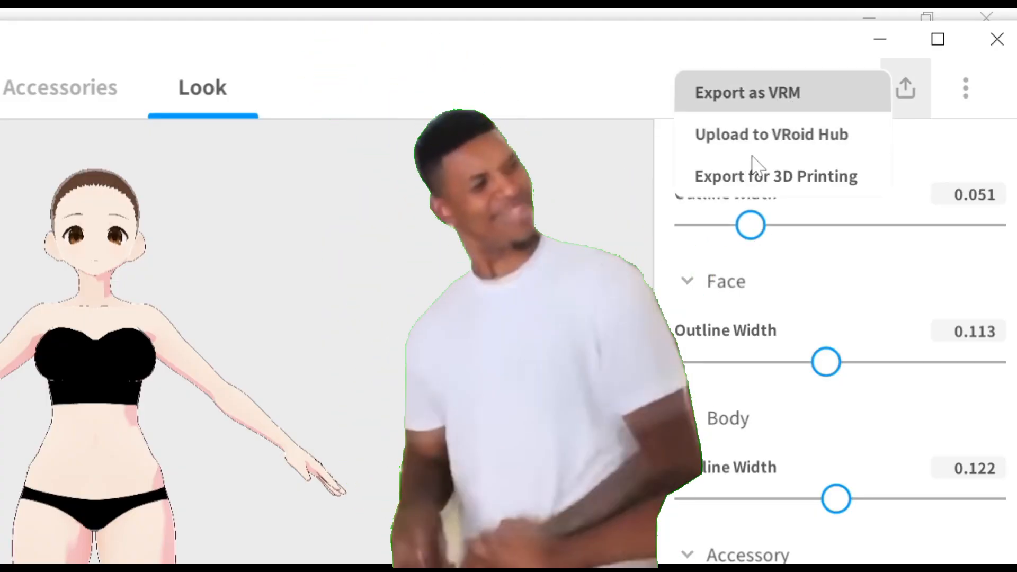
{"action": "left_click", "coordinate": [747, 92]}
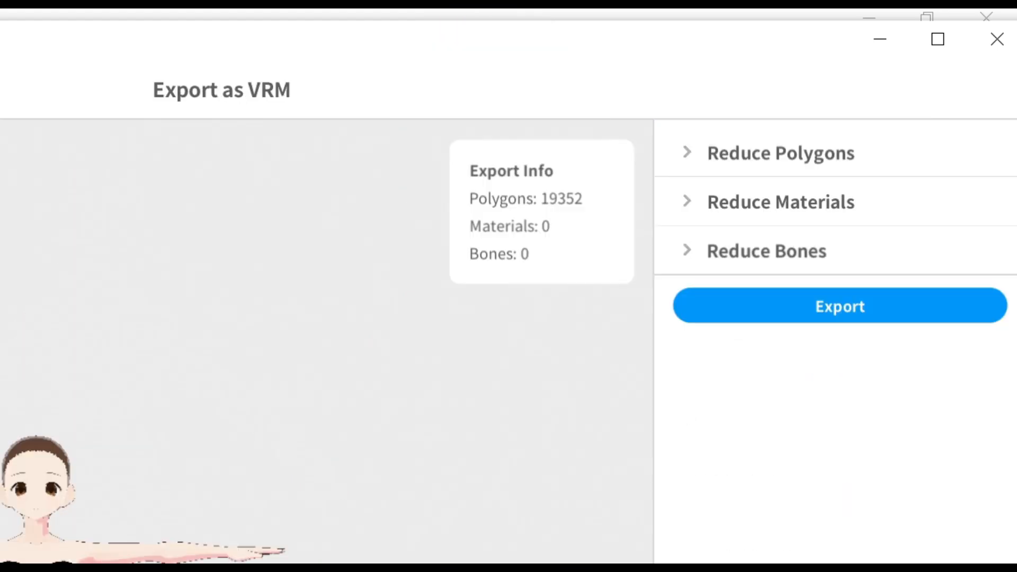
{"action": "left_click", "coordinate": [895, 203]}
{"action": "left_click", "coordinate": [391, 191]}
{"action": "type", "text": "d"}
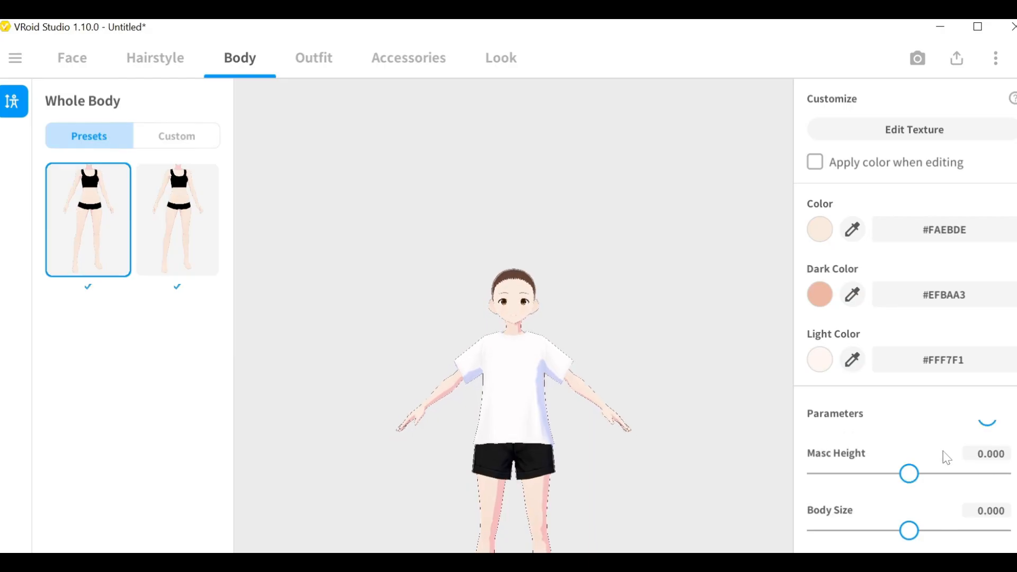
Step: Look through the whole-body parameters, from height and neck down to chest and arms
{"action": "scroll", "coordinate": [906, 479], "scroll_direction": "down", "scroll_amount": 8}
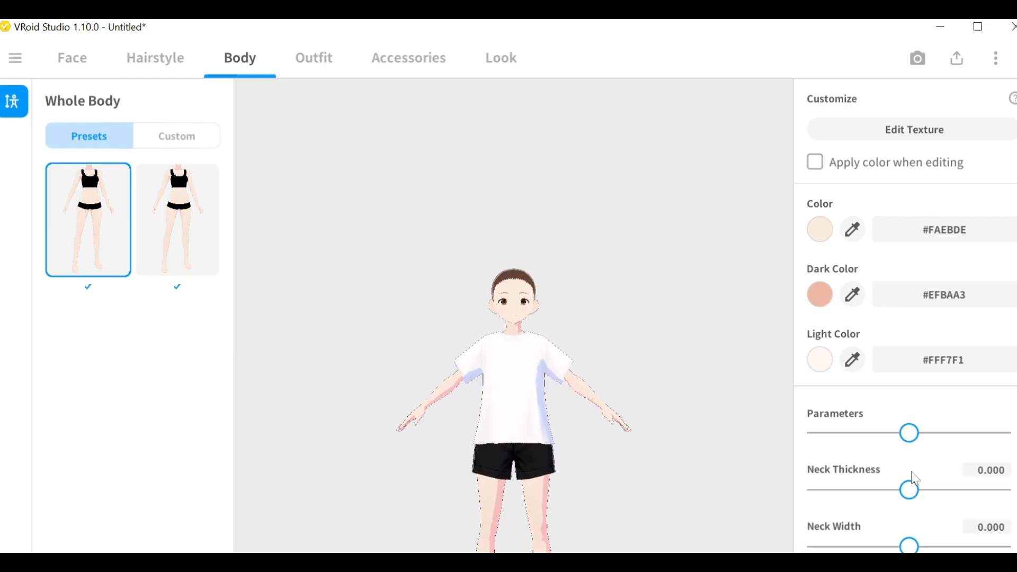
{"action": "scroll", "coordinate": [914, 479], "scroll_direction": "down", "scroll_amount": 4}
{"action": "left_click_drag", "start_coordinate": [819, 442], "coordinate": [953, 495]}
{"action": "scroll", "coordinate": [924, 466], "scroll_direction": "down", "scroll_amount": 3}
{"action": "scroll", "coordinate": [953, 496], "scroll_direction": "down", "scroll_amount": 10}
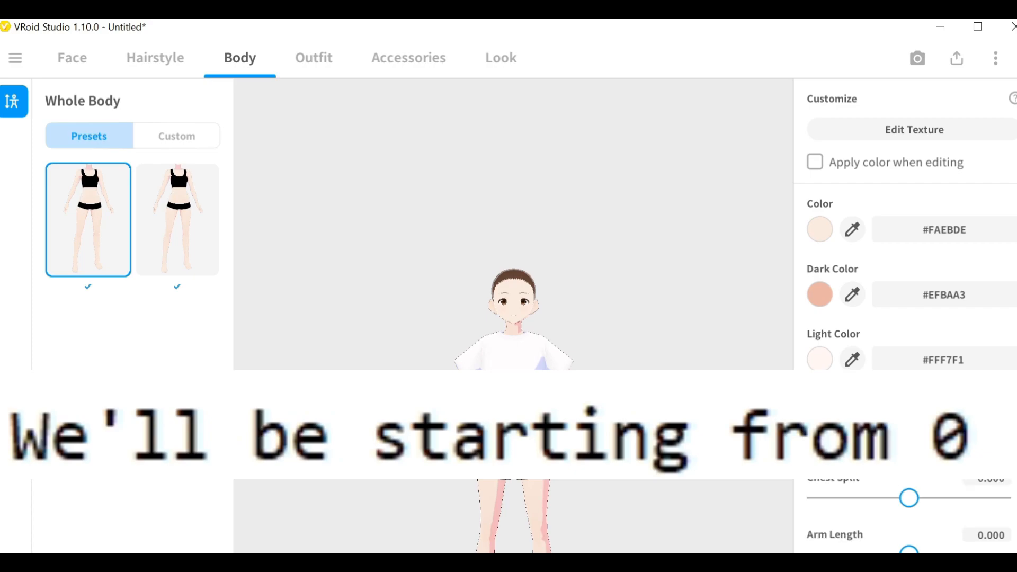
{"action": "scroll", "coordinate": [911, 469], "scroll_direction": "down", "scroll_amount": 3}
{"action": "left_click_drag", "start_coordinate": [911, 523], "coordinate": [957, 523]}
{"action": "scroll", "coordinate": [906, 487], "scroll_direction": "down", "scroll_amount": 2}
{"action": "left_click_drag", "start_coordinate": [907, 494], "coordinate": [980, 495]}
{"action": "scroll", "coordinate": [932, 498], "scroll_direction": "down", "scroll_amount": 1}
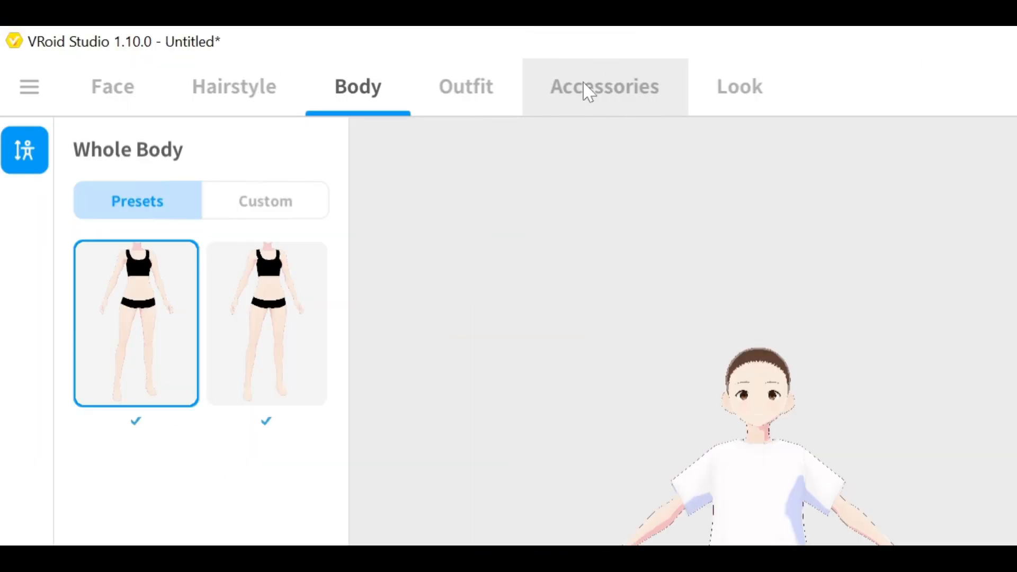
Step: Add the Glasses (Thick) accessory to the character
{"action": "left_click", "coordinate": [391, 61]}
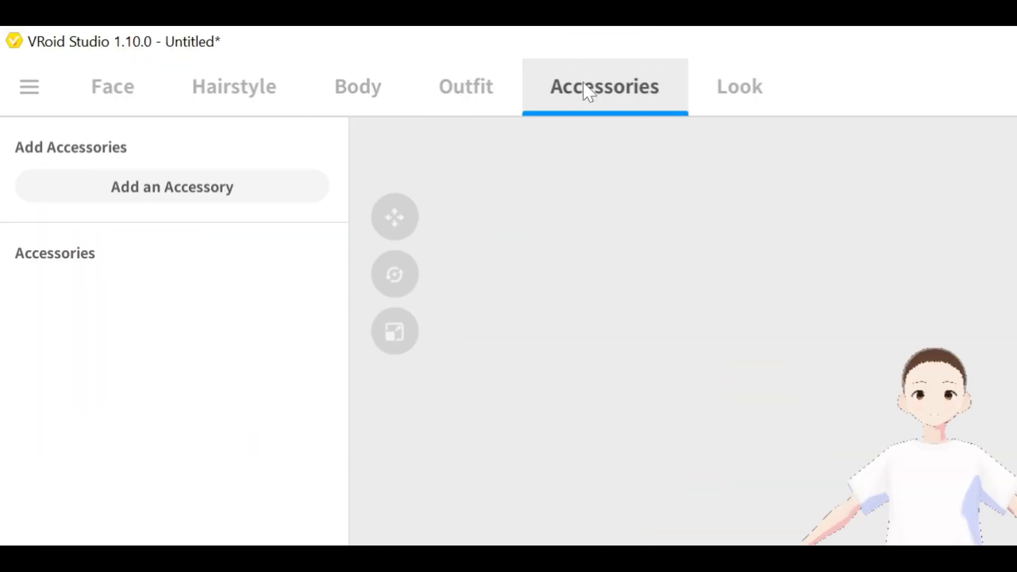
{"action": "left_click", "coordinate": [213, 190]}
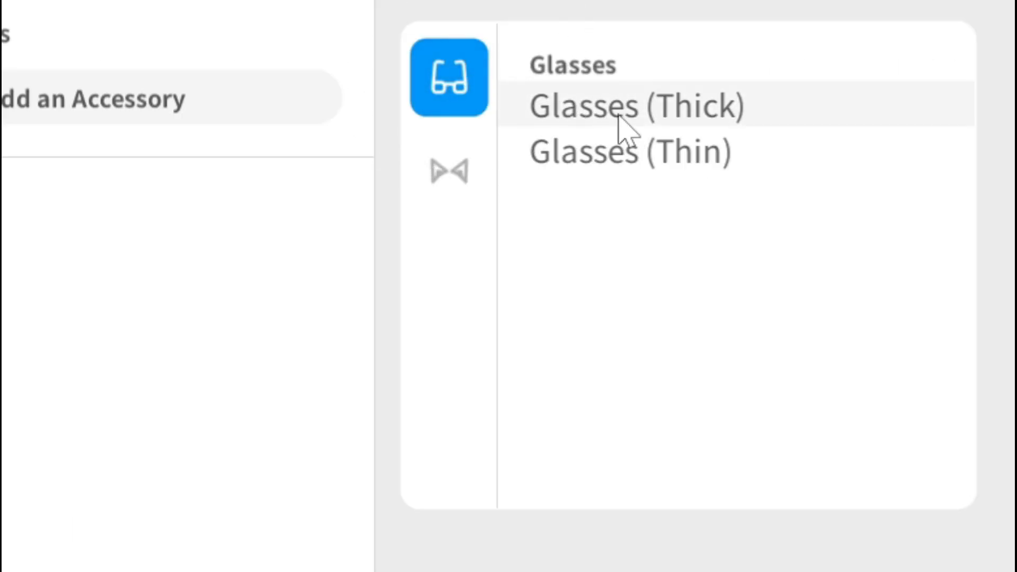
{"action": "left_click", "coordinate": [615, 192]}
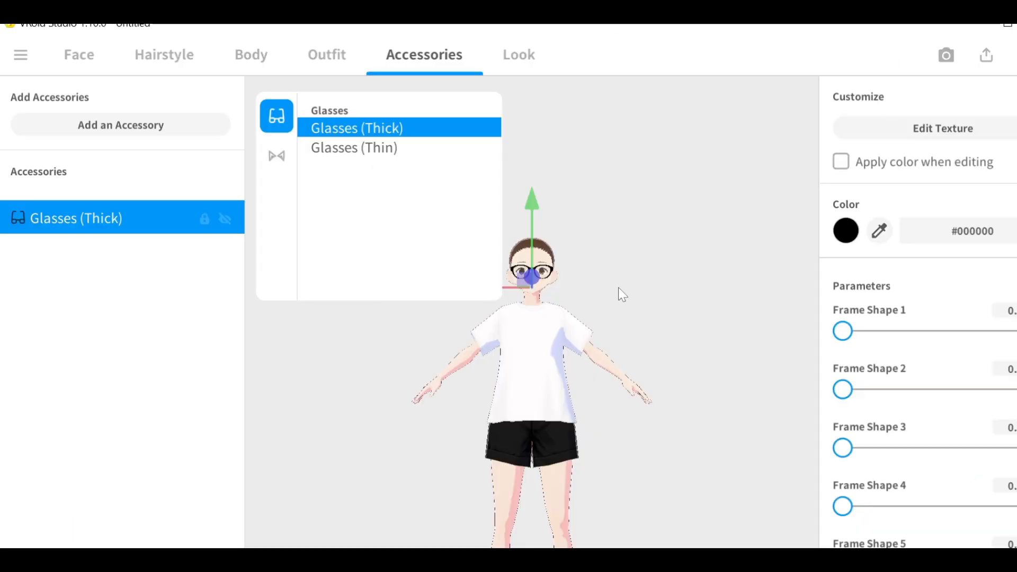
{"action": "left_click", "coordinate": [659, 213]}
Step: Examine up close how the glasses sit on the character's face, with the accessory deselected
{"action": "scroll", "coordinate": [648, 237], "scroll_direction": "up", "scroll_amount": 3}
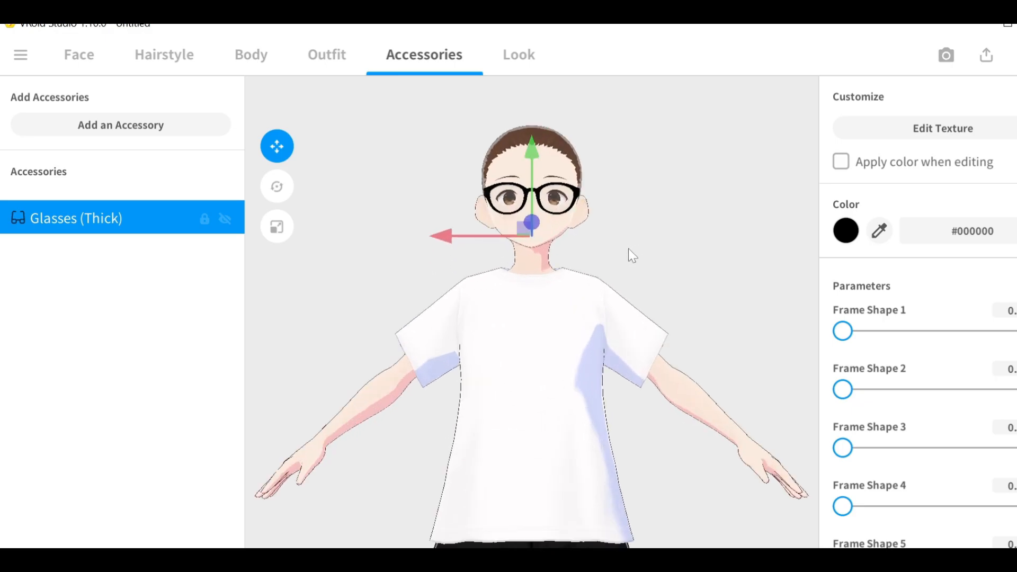
{"action": "scroll", "coordinate": [628, 250], "scroll_direction": "up", "scroll_amount": 3}
{"action": "middle_click_drag", "start_coordinate": [640, 198], "coordinate": [640, 277]}
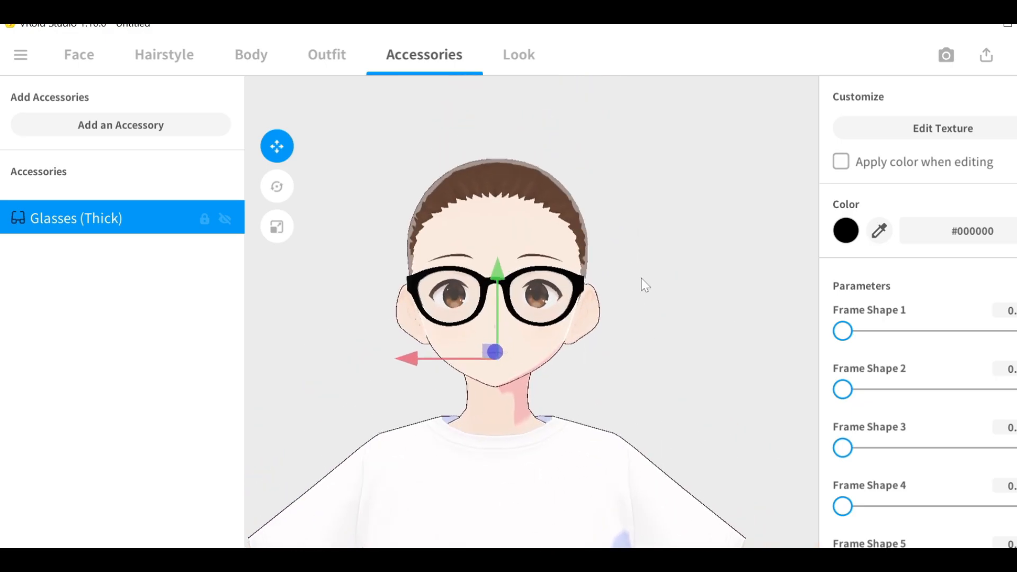
{"action": "scroll", "coordinate": [641, 277], "scroll_direction": "up", "scroll_amount": 5}
{"action": "scroll", "coordinate": [641, 278], "scroll_direction": "down", "scroll_amount": 2}
{"action": "left_click", "coordinate": [675, 343]}
{"action": "left_click_drag", "start_coordinate": [765, 360], "coordinate": [519, 356]}
{"action": "scroll", "coordinate": [517, 353], "scroll_direction": "down", "scroll_amount": 5}
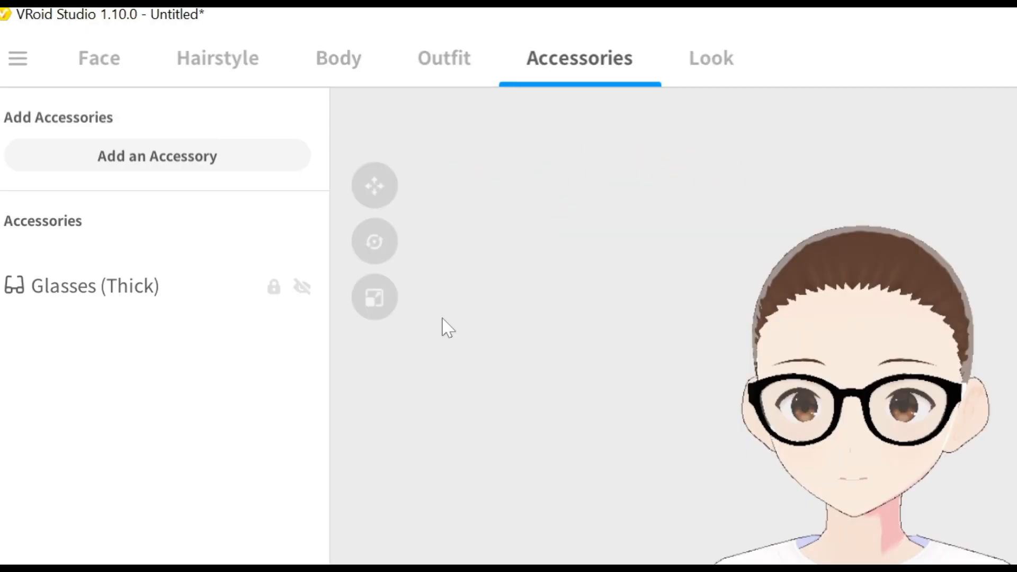
Step: Add the Glasses (Thin) accessory to the character alongside the Glasses (Thick)
{"action": "left_click", "coordinate": [186, 158]}
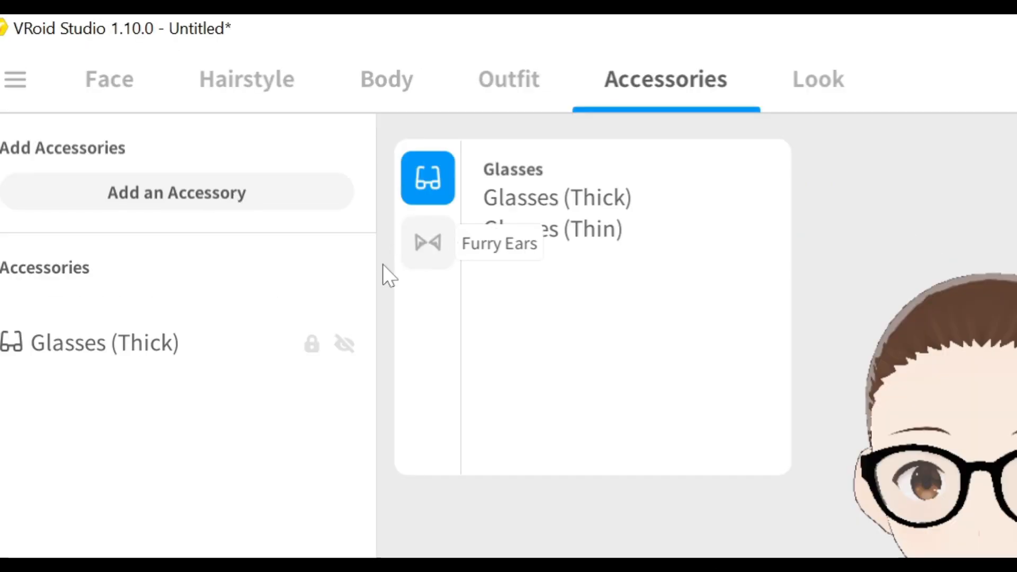
{"action": "left_click", "coordinate": [349, 341]}
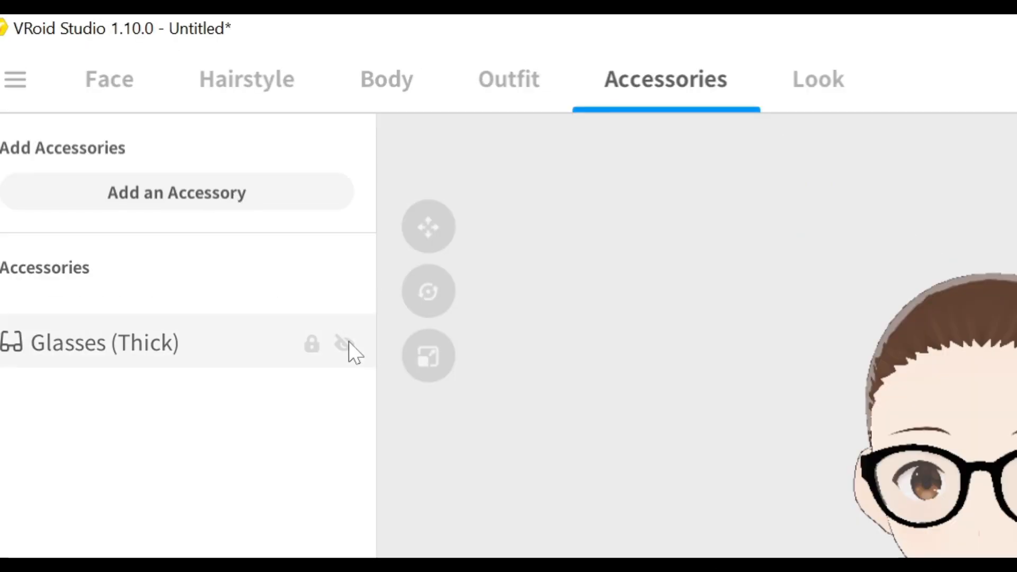
{"action": "left_click", "coordinate": [345, 342]}
{"action": "left_click", "coordinate": [273, 183]}
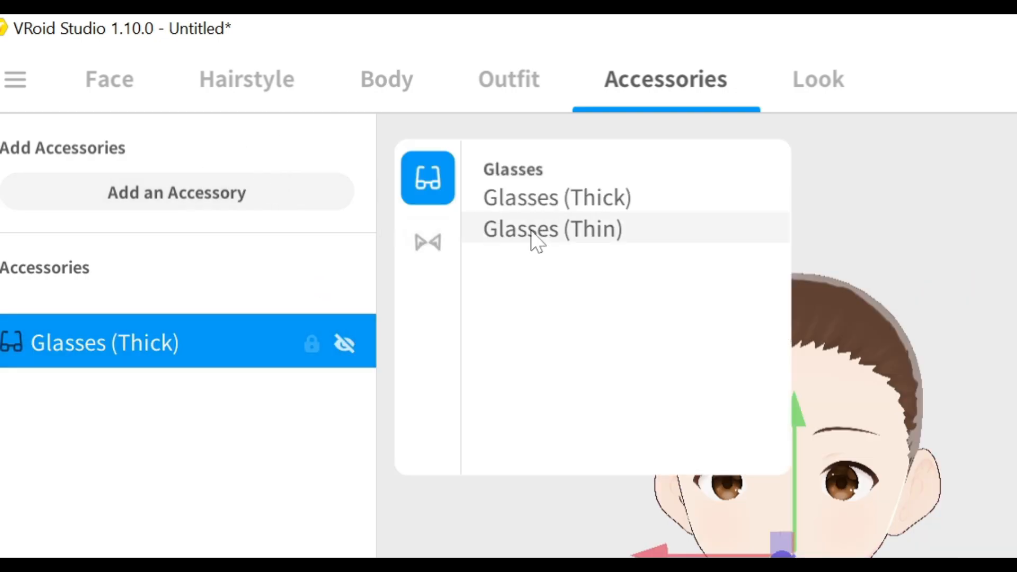
{"action": "left_click", "coordinate": [536, 239]}
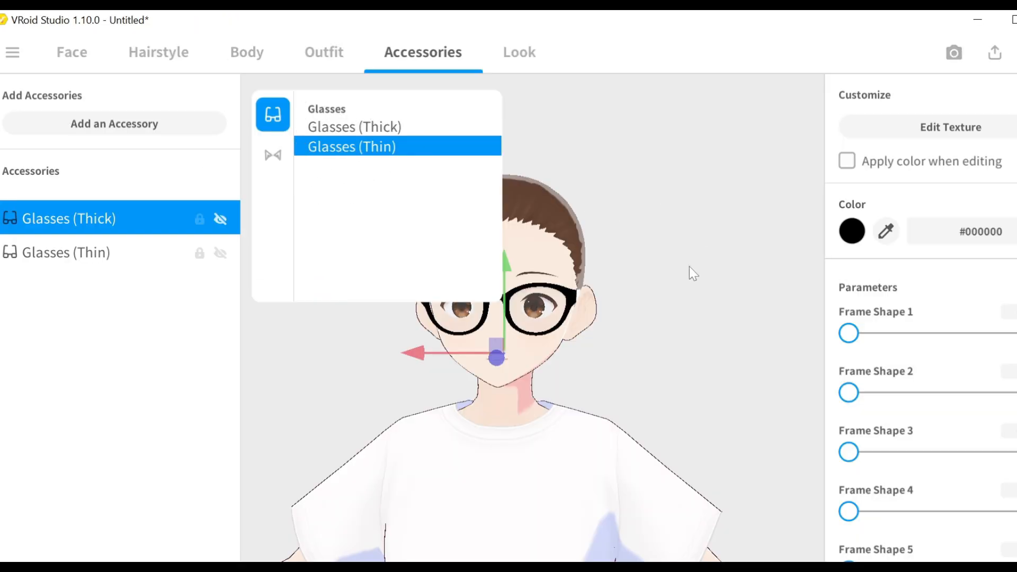
{"action": "left_click", "coordinate": [689, 271]}
Step: Compare the thick and thin glasses up close from the front by switching the visibility of each
{"action": "right_click_drag", "start_coordinate": [692, 263], "coordinate": [498, 259]}
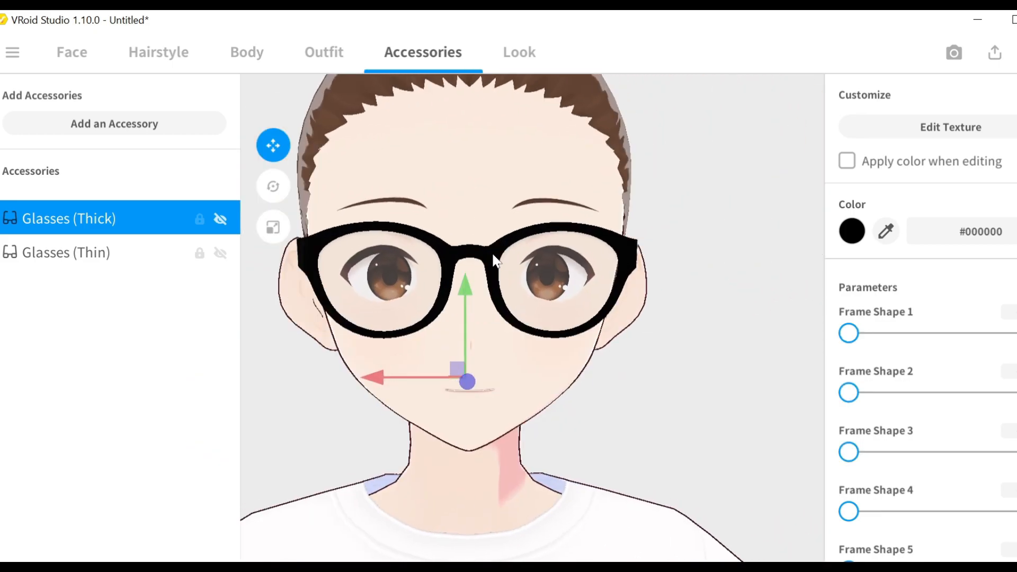
{"action": "left_click", "coordinate": [220, 255]}
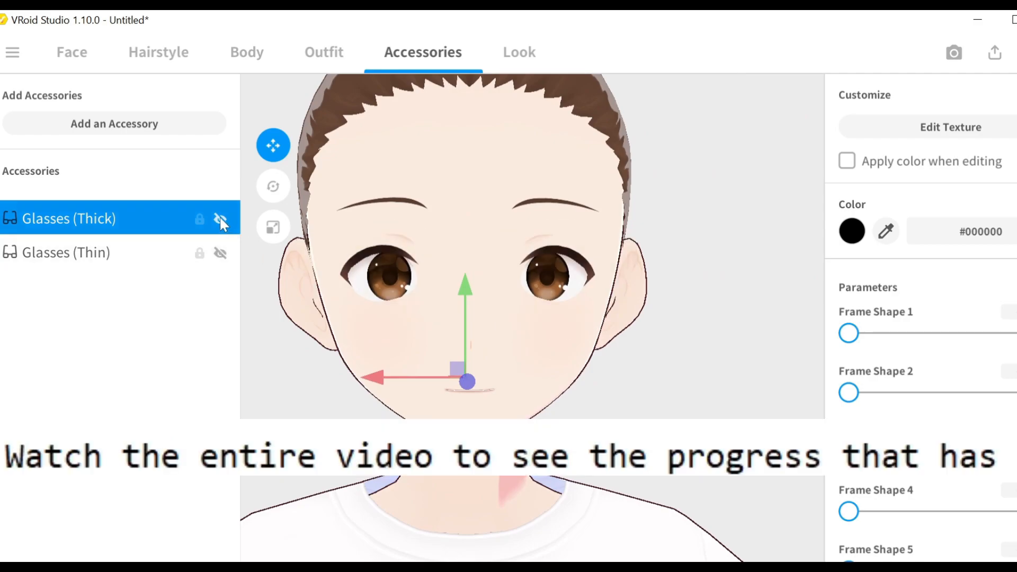
{"action": "left_click", "coordinate": [218, 256]}
{"action": "left_click", "coordinate": [218, 254]}
{"action": "left_click", "coordinate": [218, 255]}
{"action": "left_click", "coordinate": [256, 212]}
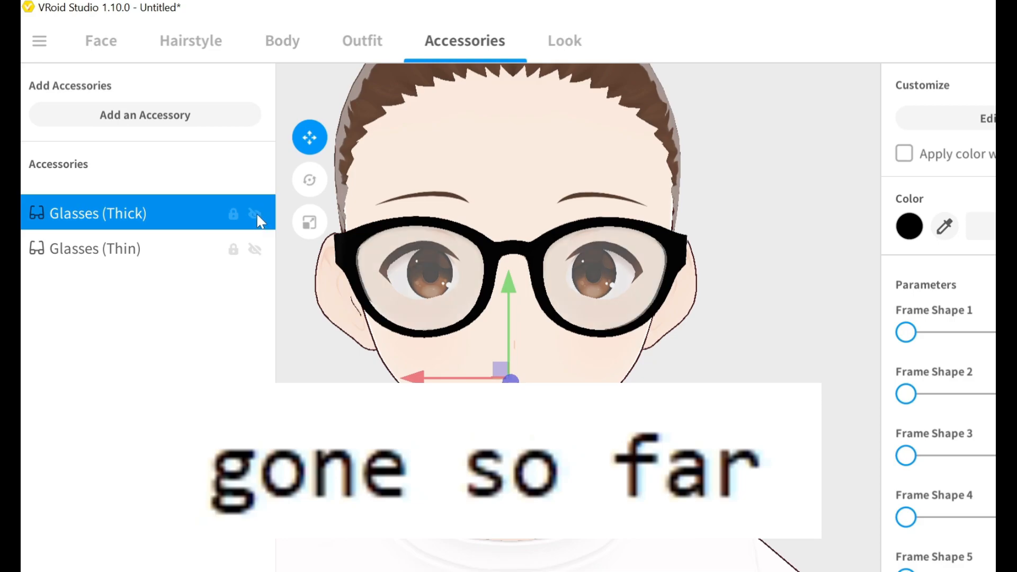
{"action": "left_click", "coordinate": [252, 250]}
Step: Compare the two glasses accessories from above the head by hiding and showing each, ending with both shown
{"action": "right_click_drag", "start_coordinate": [324, 288], "coordinate": [334, 326]}
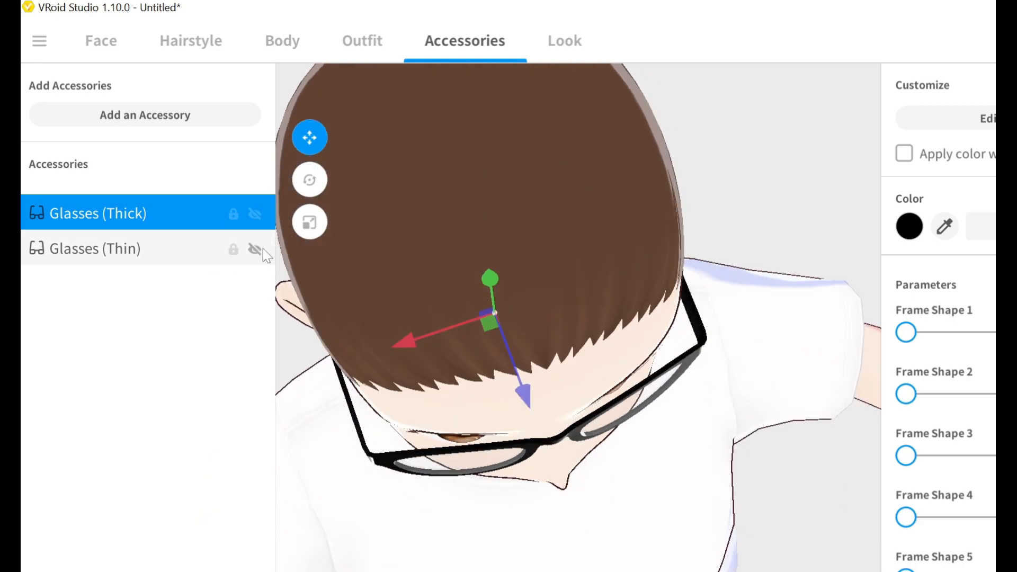
{"action": "left_click", "coordinate": [252, 214]}
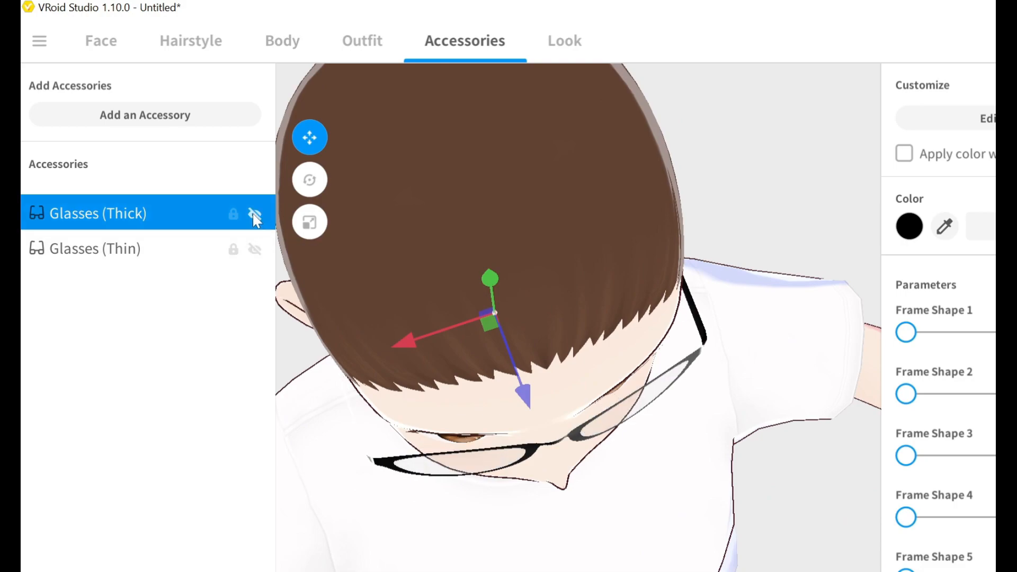
{"action": "left_click", "coordinate": [254, 249]}
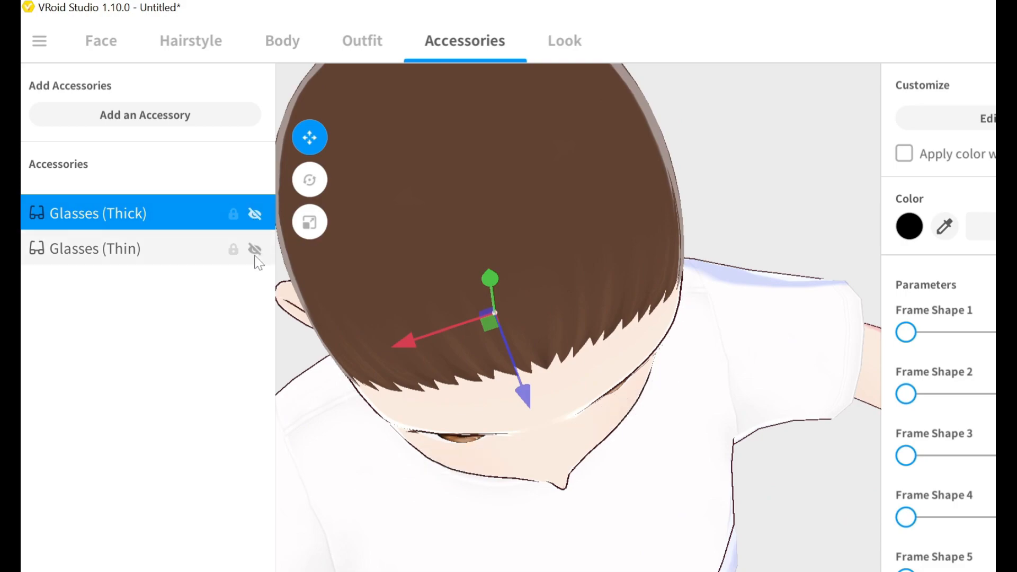
{"action": "left_click", "coordinate": [256, 215]}
{"action": "left_click", "coordinate": [256, 215]}
{"action": "left_click", "coordinate": [250, 257]}
{"action": "left_click", "coordinate": [258, 248]}
{"action": "left_click", "coordinate": [258, 249]}
{"action": "left_click", "coordinate": [253, 211]}
{"action": "right_click_drag", "start_coordinate": [759, 417], "coordinate": [746, 376]}
{"action": "scroll", "coordinate": [747, 384], "scroll_direction": "down", "scroll_amount": 5}
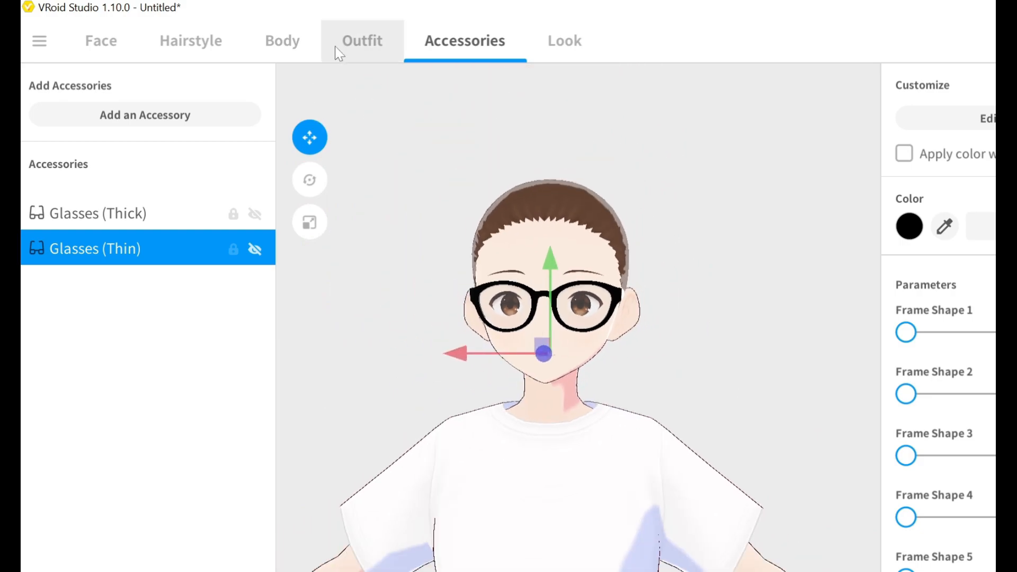
Step: Look through the outfit whole sets and the Look outline settings, viewing the character's torso
{"action": "left_click", "coordinate": [350, 49]}
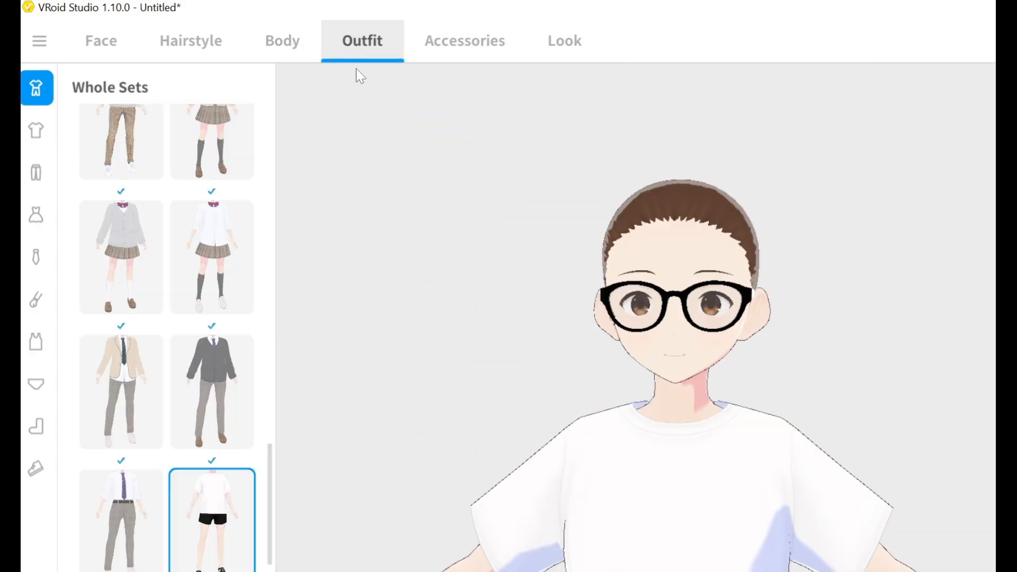
{"action": "left_click", "coordinate": [547, 49]}
{"action": "right_click_drag", "start_coordinate": [697, 374], "coordinate": [708, 412]}
{"action": "middle_click_drag", "start_coordinate": [707, 412], "coordinate": [745, 294]}
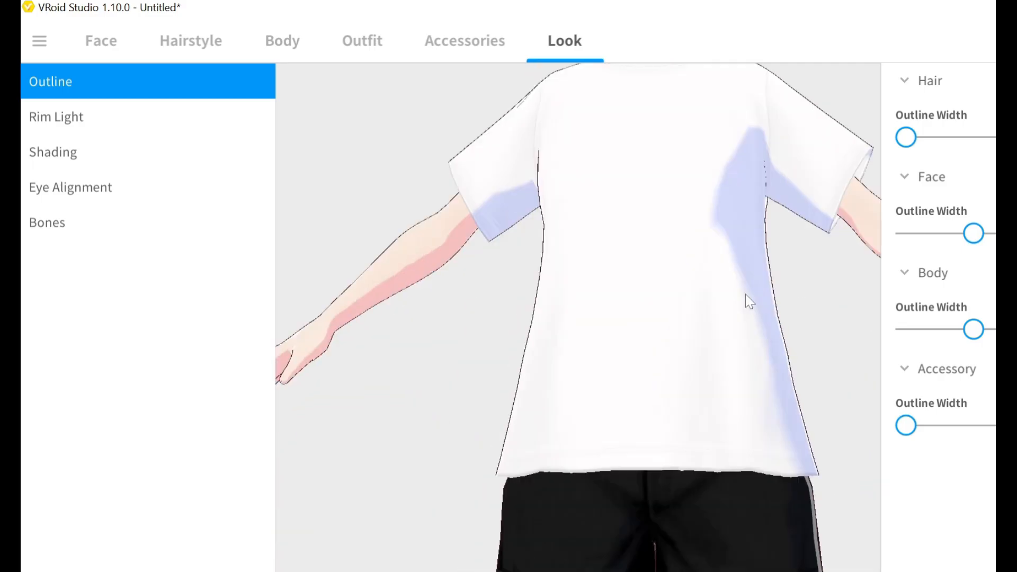
{"action": "scroll", "coordinate": [715, 255], "scroll_direction": "down", "scroll_amount": 2}
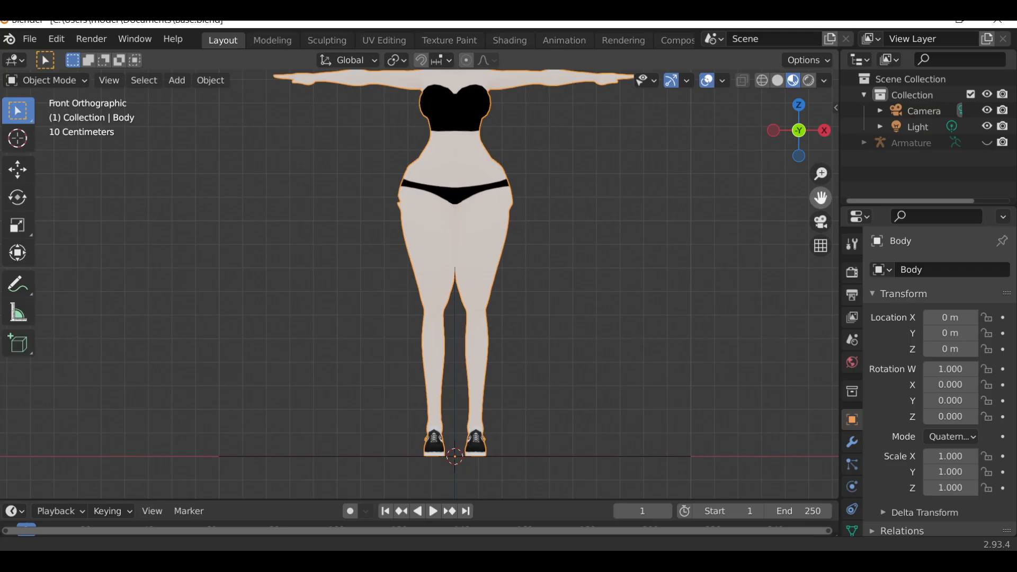
Step: Switch to Blender and examine the Body model from the front, from above and up close
{"action": "middle_click_drag", "start_coordinate": [759, 90], "coordinate": [758, 227], "text": "shift"}
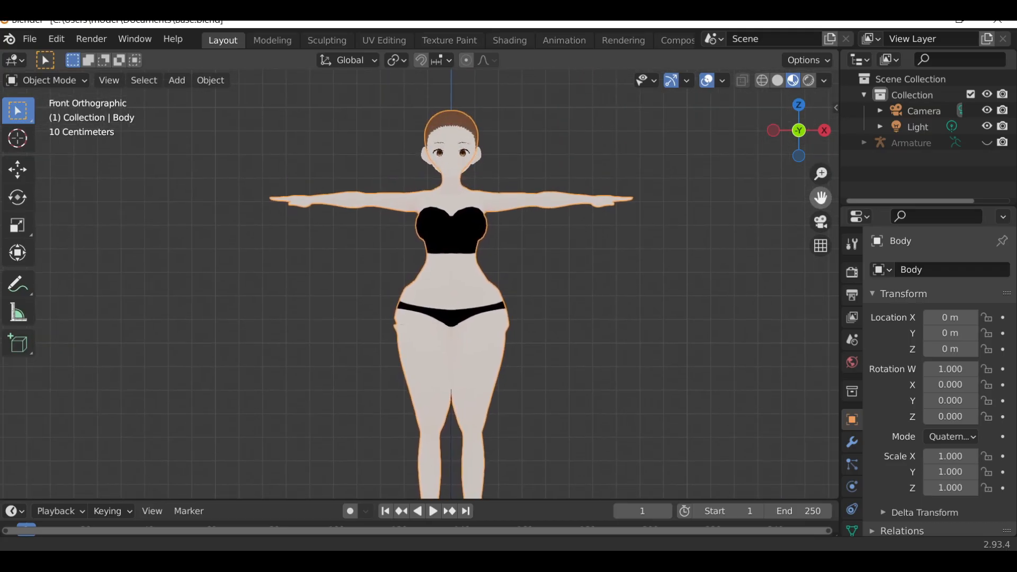
{"action": "scroll", "coordinate": [759, 226], "scroll_direction": "up", "scroll_amount": 3}
{"action": "left_click_drag", "start_coordinate": [821, 197], "coordinate": [739, 276]}
{"action": "left_click_drag", "start_coordinate": [807, 128], "coordinate": [204, 204]}
{"action": "left_click_drag", "start_coordinate": [820, 198], "coordinate": [1014, 142]}
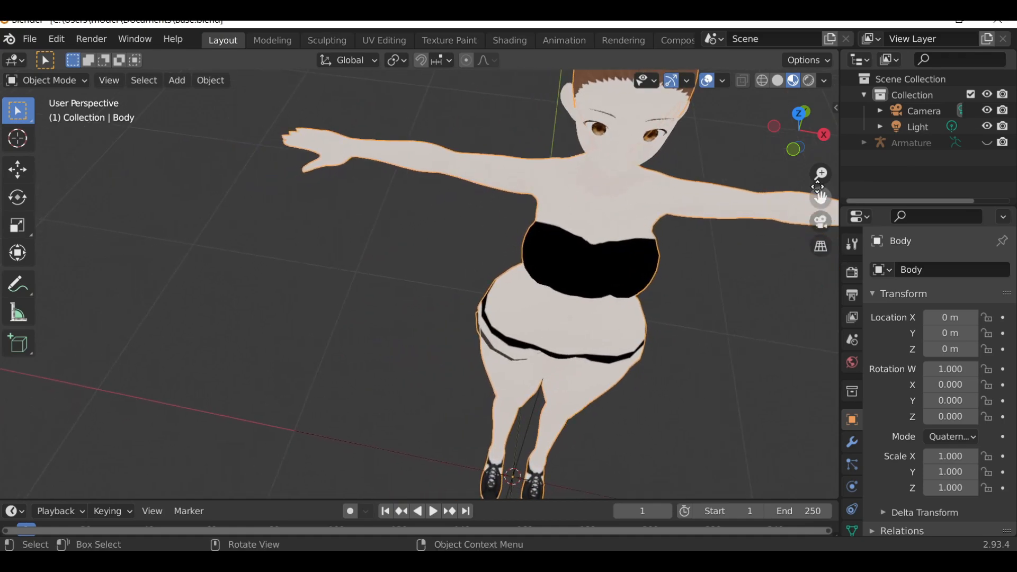
{"action": "scroll", "coordinate": [599, 345], "scroll_direction": "up", "scroll_amount": 7}
{"action": "left_click_drag", "start_coordinate": [820, 198], "coordinate": [705, 106]}
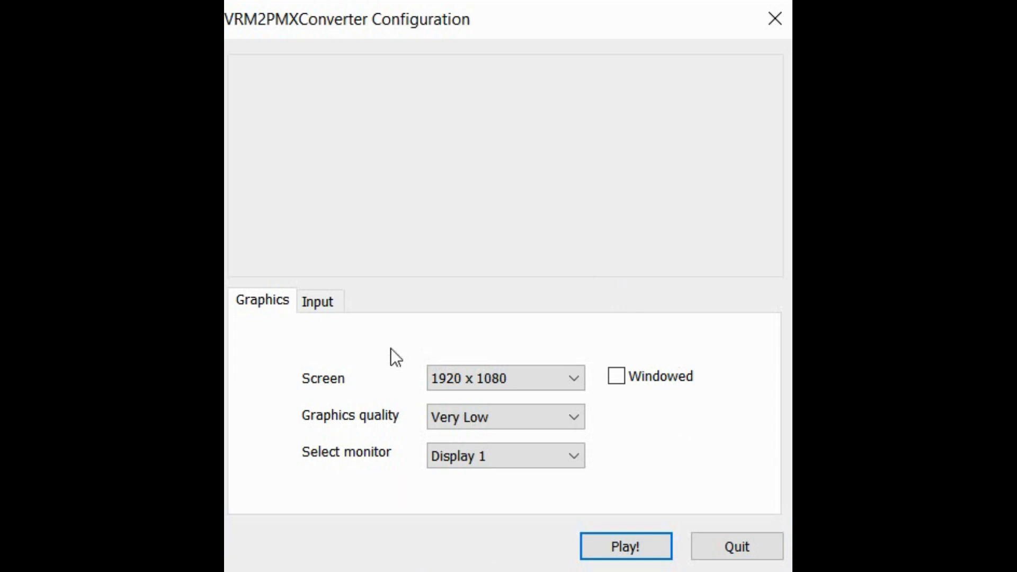
Step: Launch VRM2PMX Converter with its existing graphics configuration and start loading a VRM file
{"action": "left_click", "coordinate": [619, 550]}
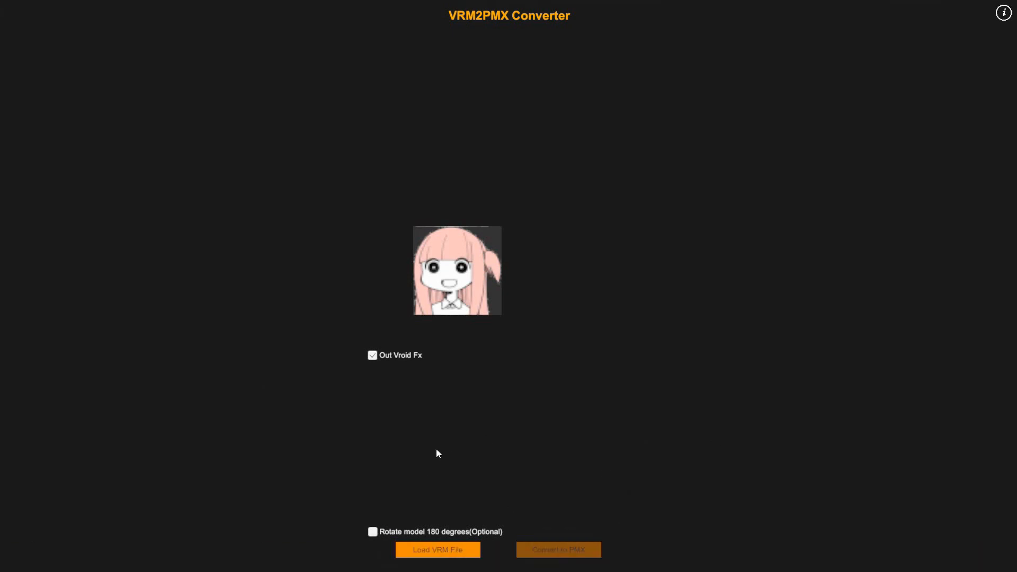
{"action": "key", "text": "ctrl"}
{"action": "key", "text": "ctrl"}
{"action": "left_click", "coordinate": [444, 549]}
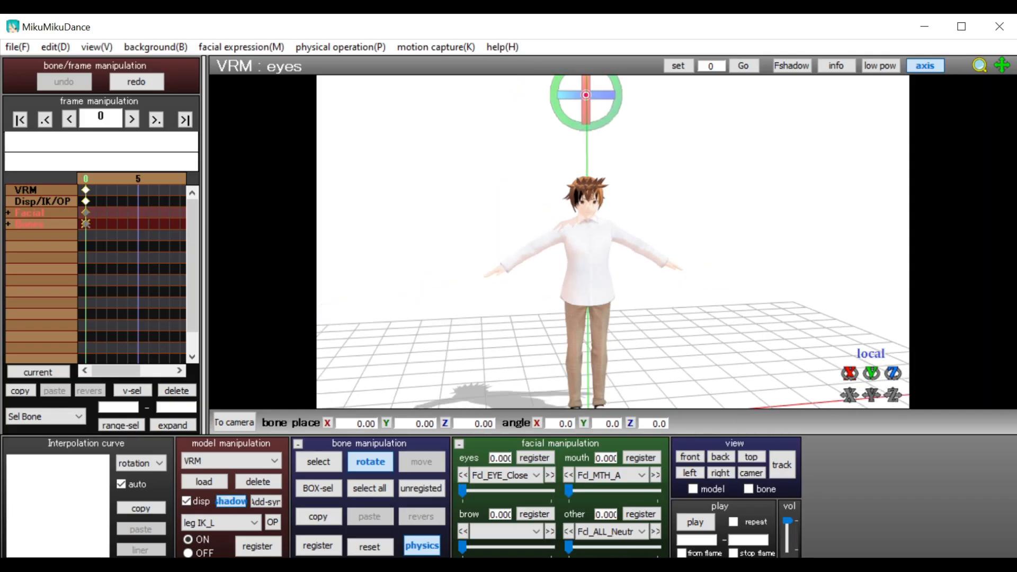
Step: Enlarge the PMXView window and examine the converted model's upper body and hair from several angles
{"action": "left_click", "coordinate": [583, 503]}
{"action": "left_click", "coordinate": [837, 61]}
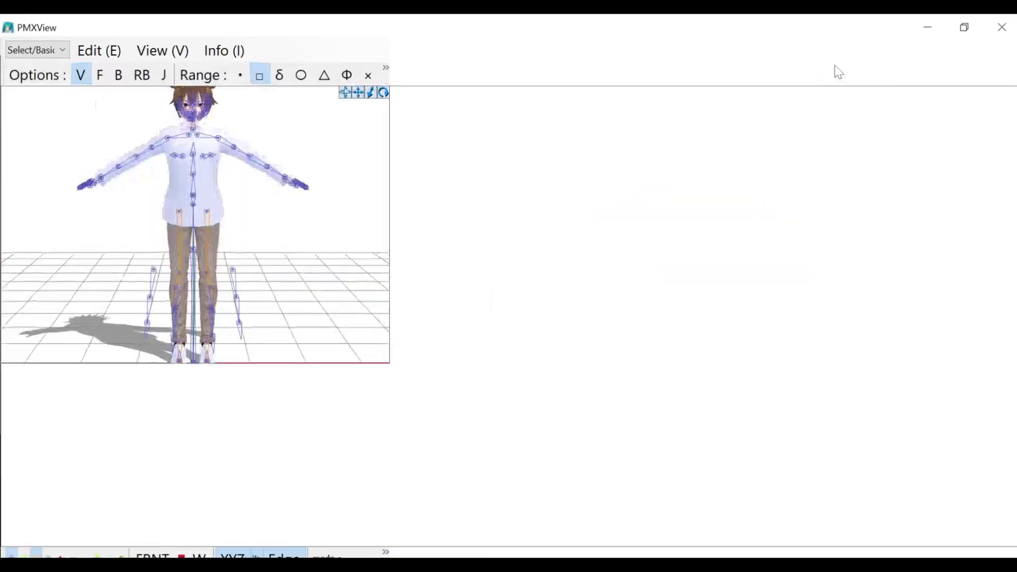
{"action": "mouse_move", "coordinate": [831, 272]}
{"action": "right_mouse_down"}
{"action": "mouse_move", "coordinate": [872, 271]}
{"action": "mouse_move", "coordinate": [806, 270]}
{"action": "mouse_move", "coordinate": [812, 277]}
{"action": "mouse_move", "coordinate": [774, 286]}
{"action": "mouse_move", "coordinate": [783, 287]}
{"action": "mouse_move", "coordinate": [780, 273]}
{"action": "mouse_move", "coordinate": [842, 269]}
{"action": "right_mouse_up"}
{"action": "left_click_drag", "start_coordinate": [991, 91], "coordinate": [991, 158]}
{"action": "scroll", "coordinate": [689, 148], "scroll_direction": "up", "scroll_amount": 10}
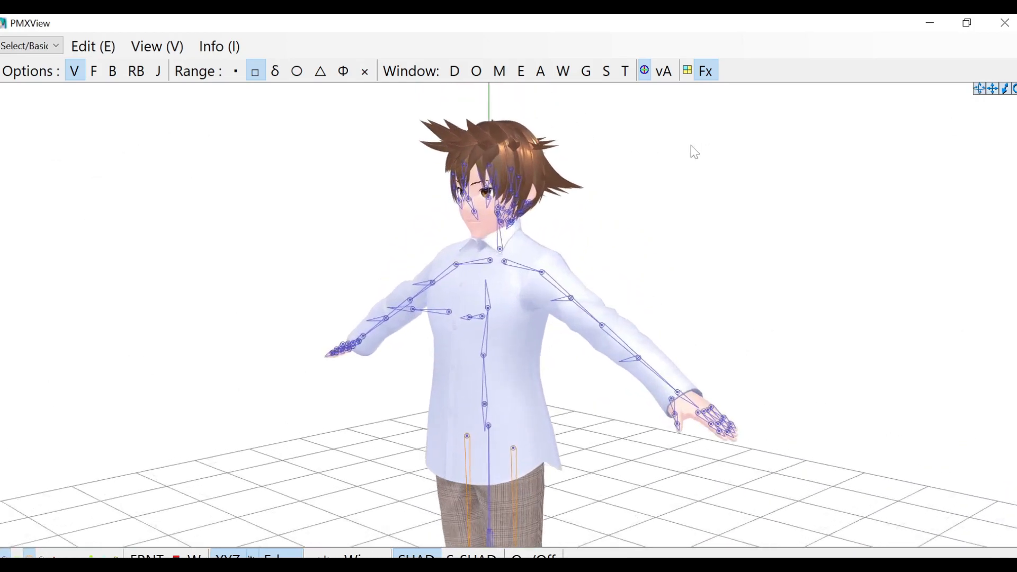
{"action": "left_click_drag", "start_coordinate": [991, 92], "coordinate": [990, 153]}
{"action": "right_click_drag", "start_coordinate": [818, 199], "coordinate": [846, 230]}
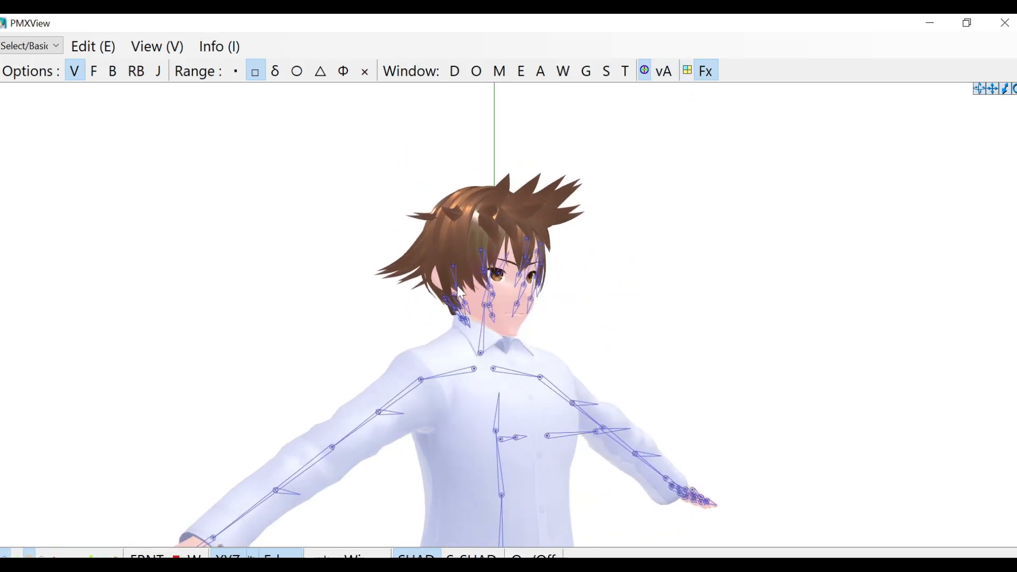
Step: Hide all materials in PMXView to examine the bare bones, and compare them with the bones in MikuMikuDance
{"action": "left_click", "coordinate": [499, 71]}
{"action": "right_click", "coordinate": [150, 257]}
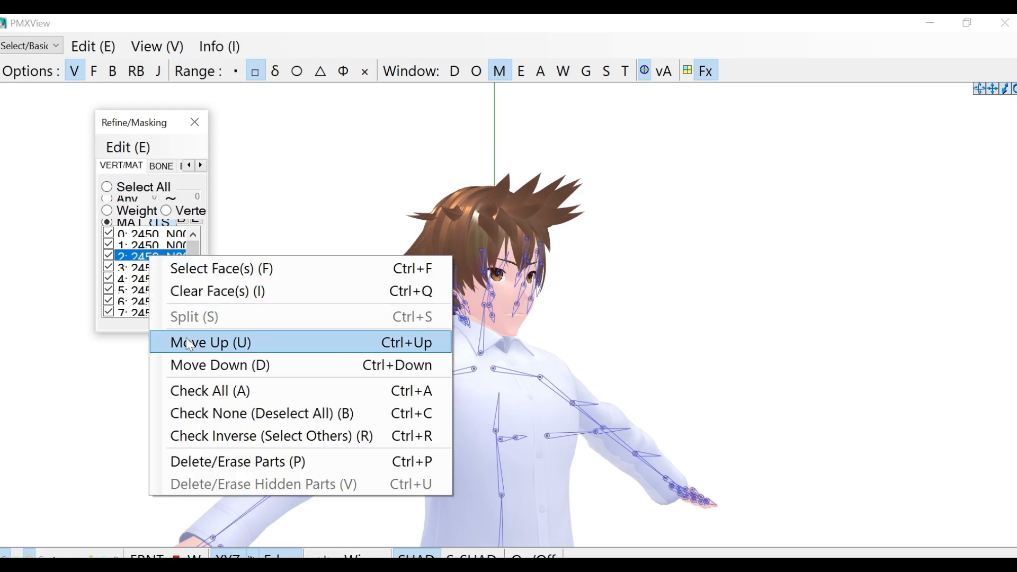
{"action": "left_click", "coordinate": [211, 424]}
{"action": "right_click_drag", "start_coordinate": [347, 207], "coordinate": [676, 256]}
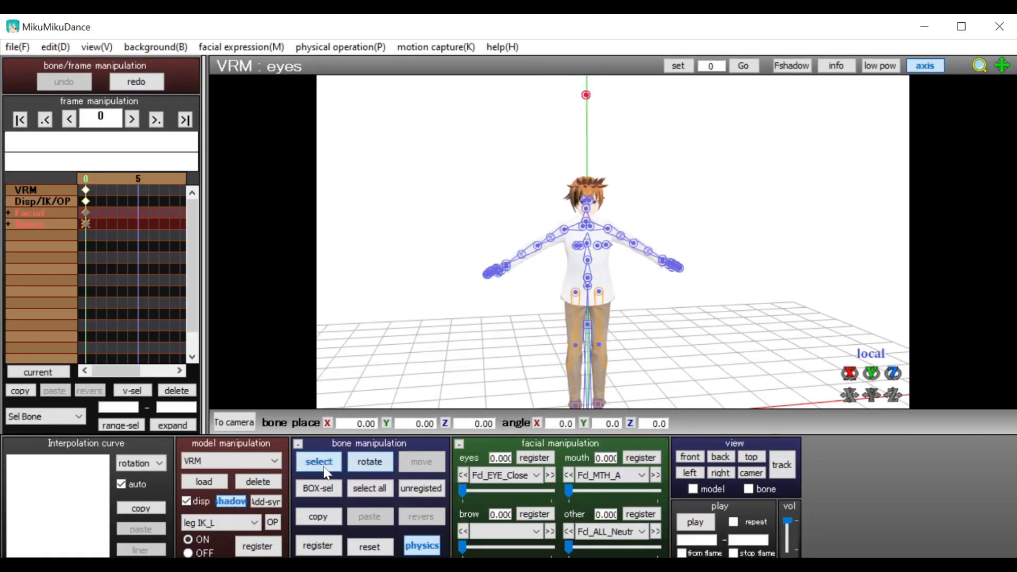
{"action": "scroll", "coordinate": [728, 287], "scroll_direction": "up", "scroll_amount": 3}
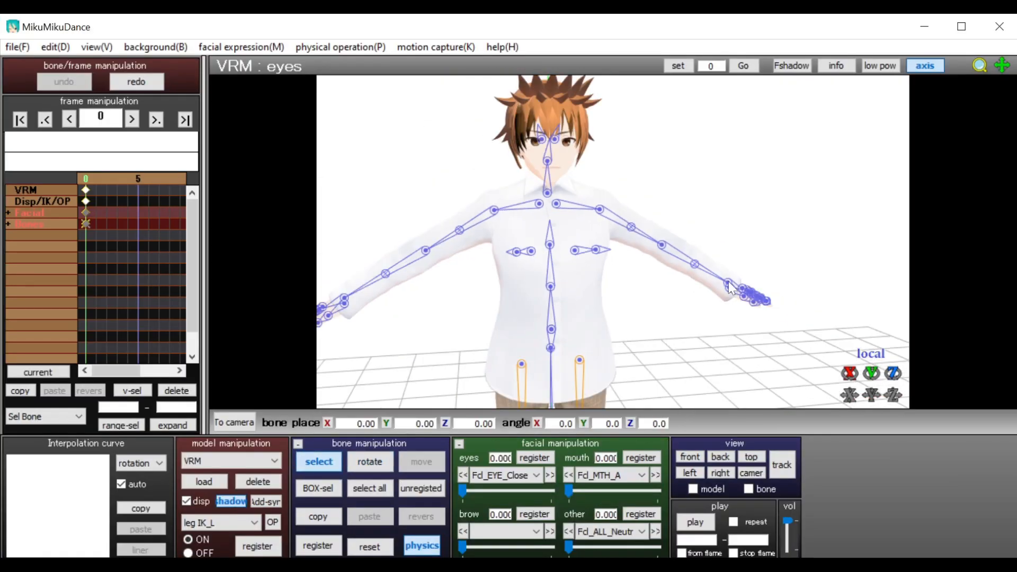
{"action": "mouse_move", "coordinate": [706, 331]}
{"action": "right_mouse_down"}
{"action": "mouse_move", "coordinate": [848, 339]}
{"action": "mouse_move", "coordinate": [968, 327]}
{"action": "mouse_move", "coordinate": [694, 333]}
{"action": "right_mouse_up"}
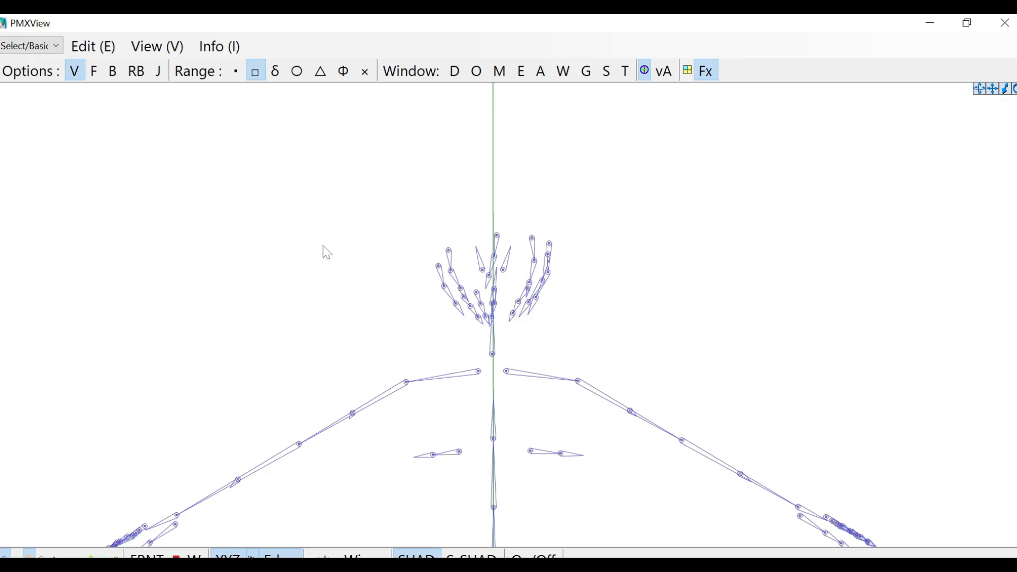
Step: Show all materials of the model again in PMXView and switch the selection option for bones
{"action": "left_click", "coordinate": [499, 71]}
{"action": "right_click", "coordinate": [138, 257]}
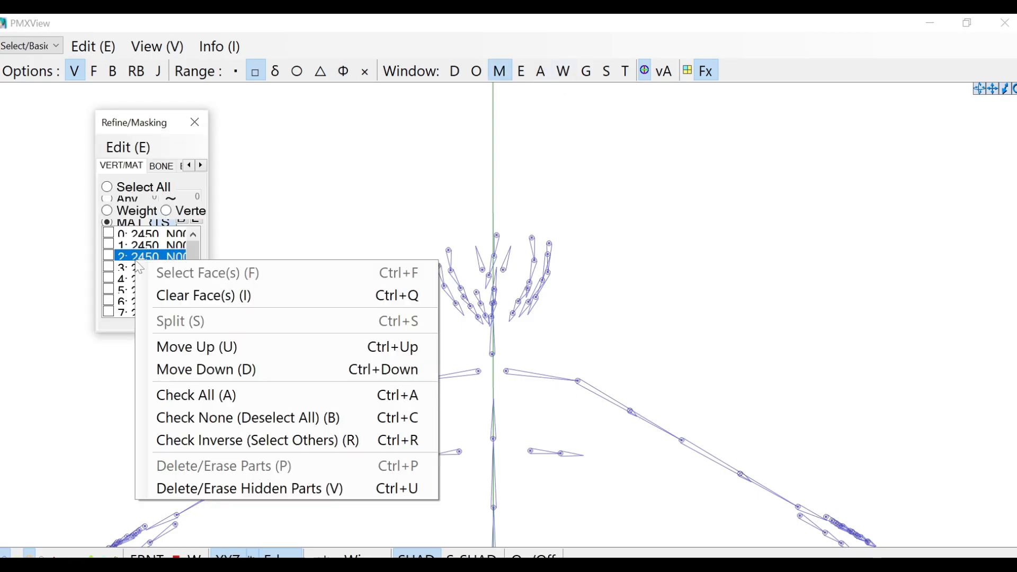
{"action": "left_click", "coordinate": [213, 401]}
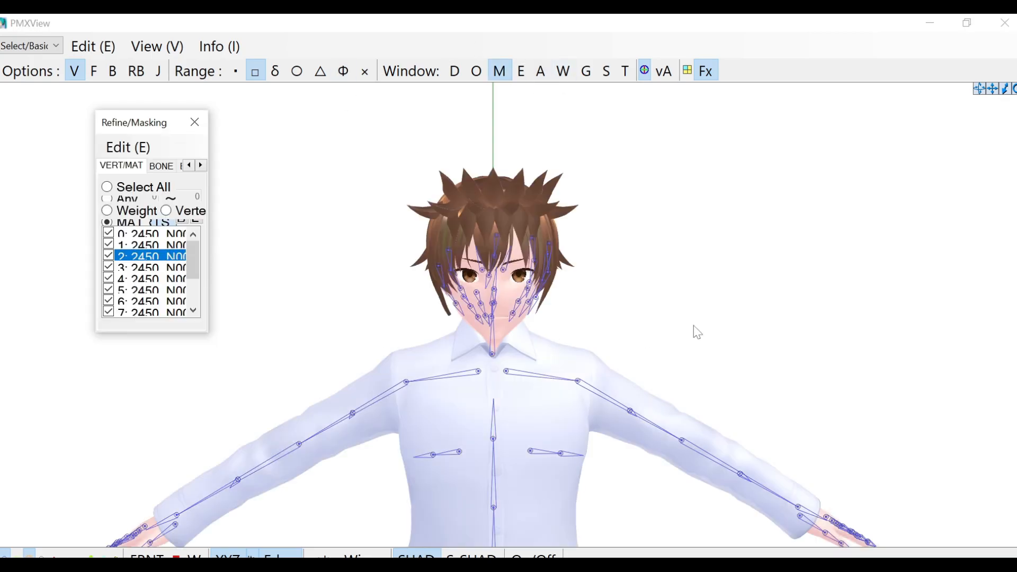
{"action": "left_click", "coordinate": [195, 123]}
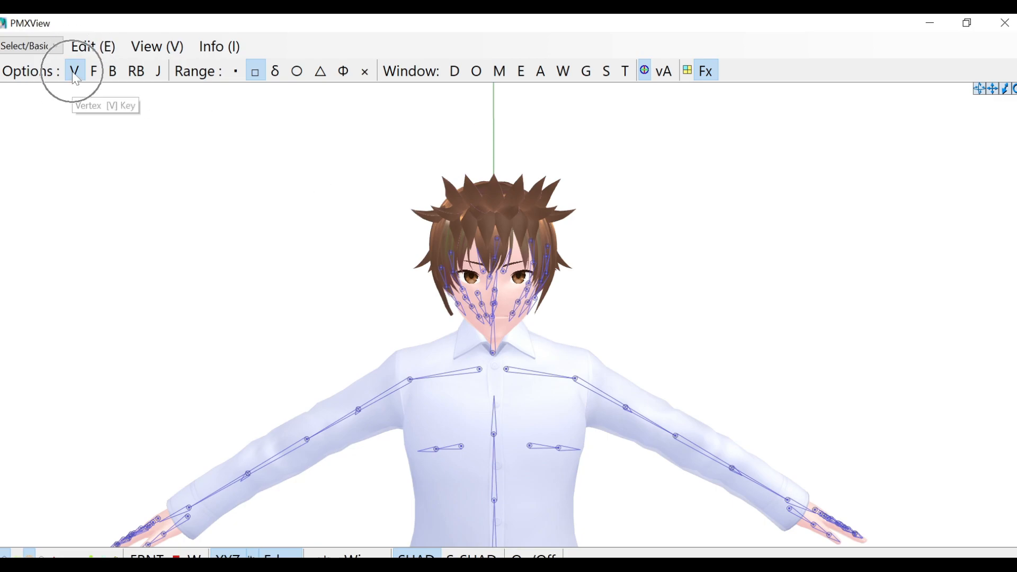
{"action": "left_click", "coordinate": [112, 80]}
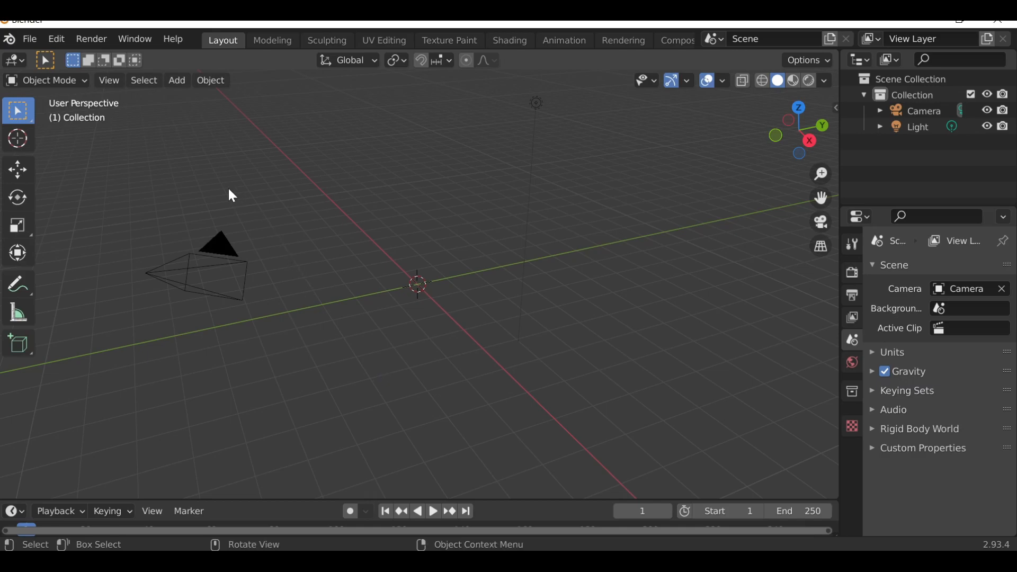
Step: Switch to Blender and import the character model as VRM (.vrm)
{"action": "left_click", "coordinate": [33, 40]}
{"action": "left_click", "coordinate": [103, 253]}
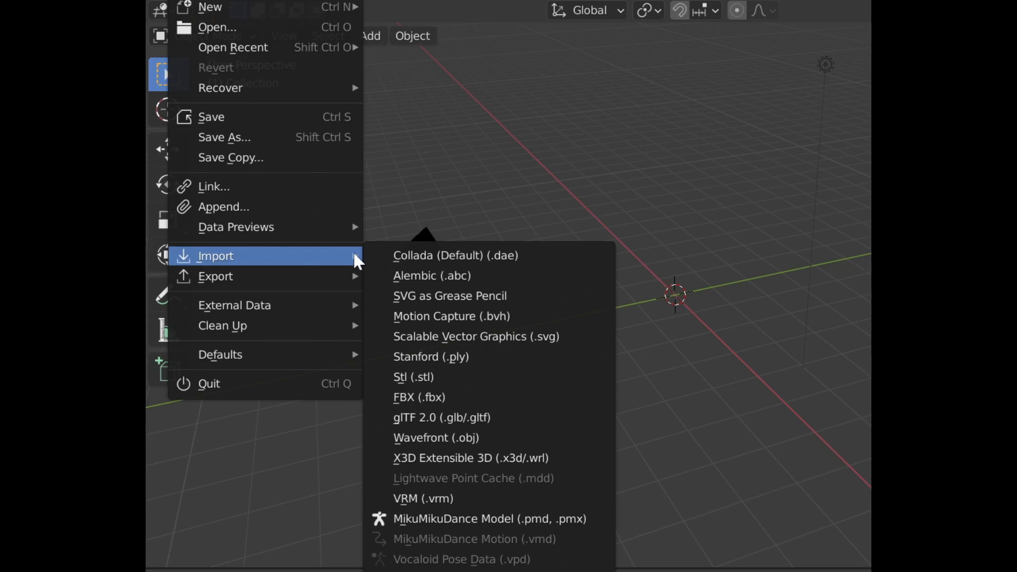
{"action": "left_click", "coordinate": [457, 497]}
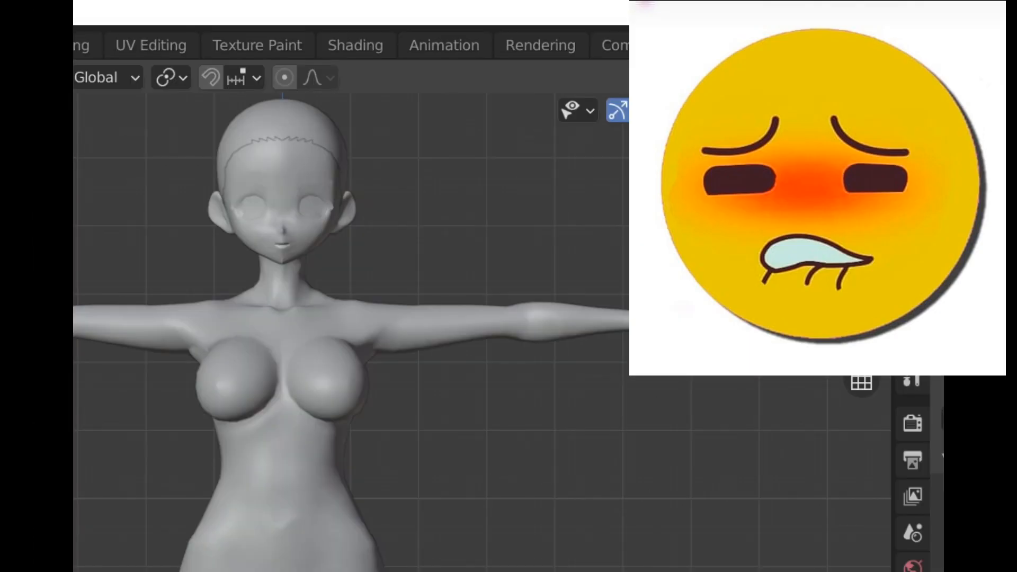
Step: Display the imported model as a wireframe and put the Body mesh into Edit Mode
{"action": "left_click", "coordinate": [758, 110]}
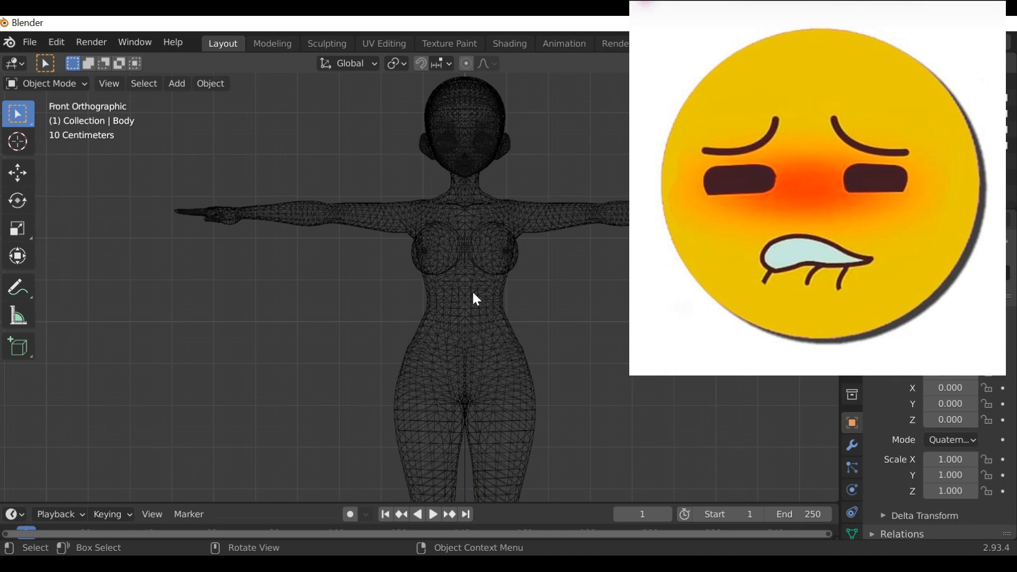
{"action": "left_click", "coordinate": [446, 275]}
{"action": "left_click", "coordinate": [85, 83]}
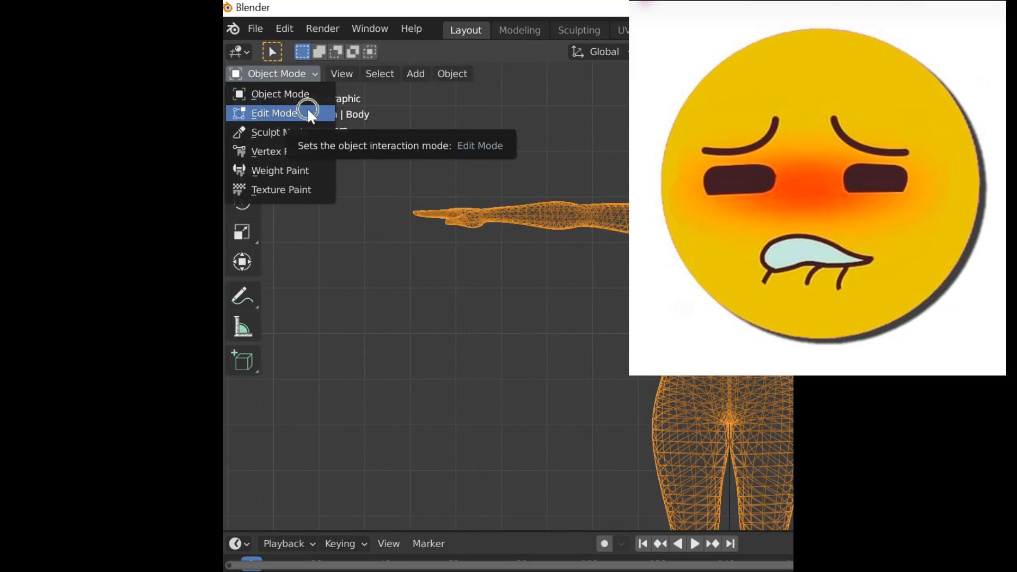
{"action": "left_click", "coordinate": [307, 113]}
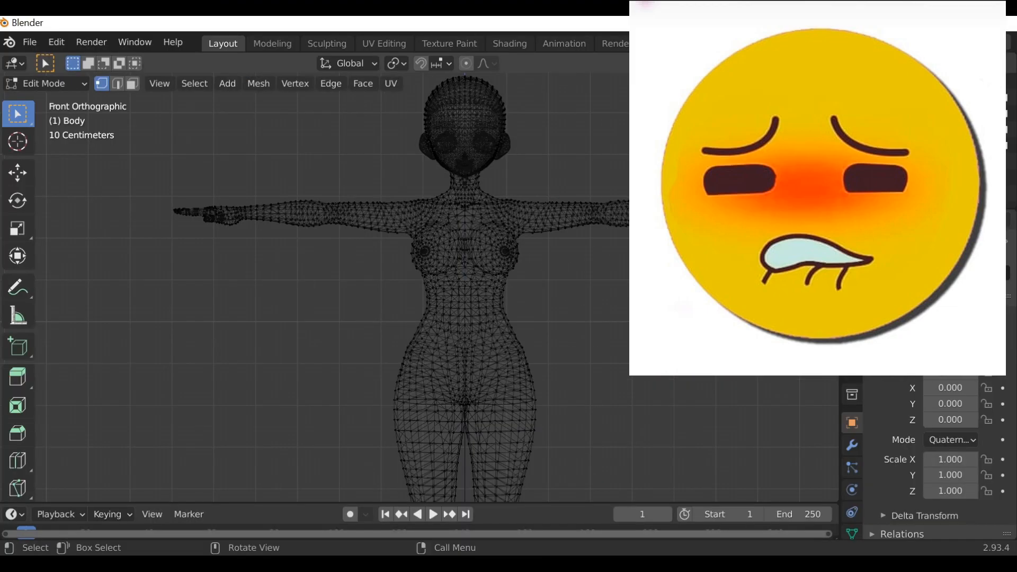
Step: Select the hip vertices of the Body mesh in front view and extend the selection at its lower edge from the side
{"action": "scroll", "coordinate": [581, 295], "scroll_direction": "up", "scroll_amount": 3}
{"action": "middle_click_drag", "start_coordinate": [581, 295], "coordinate": [524, 152], "text": "shift"}
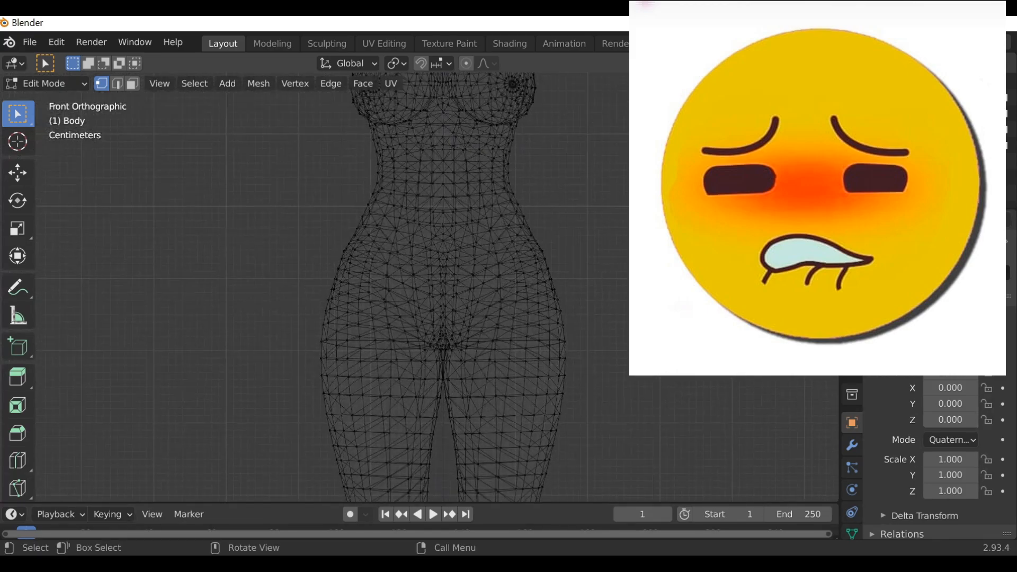
{"action": "left_click_drag", "start_coordinate": [617, 326], "coordinate": [313, 221]}
{"action": "left_click_drag", "start_coordinate": [584, 349], "coordinate": [480, 320]}
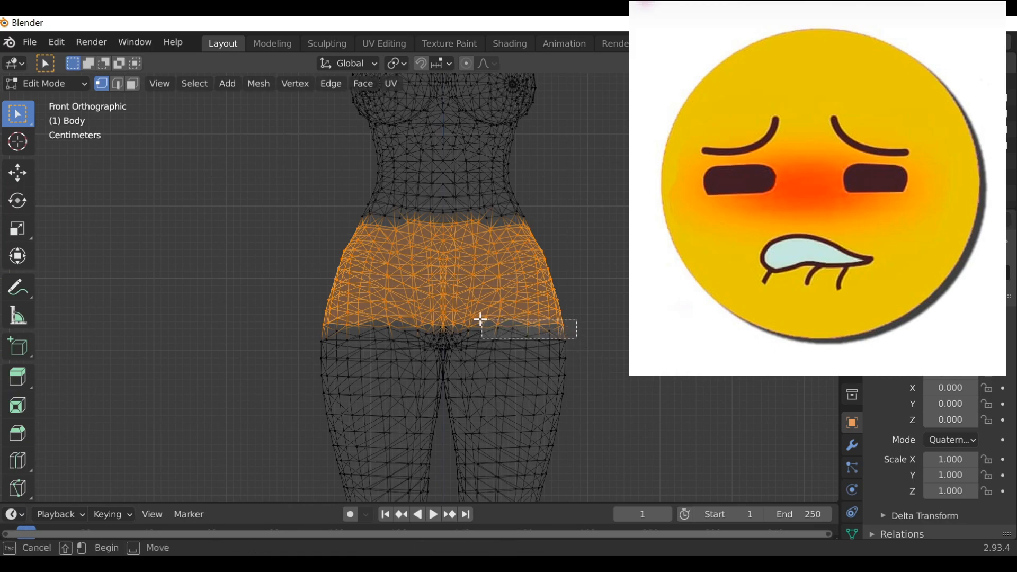
{"action": "left_click_drag", "start_coordinate": [334, 312], "coordinate": [333, 313]}
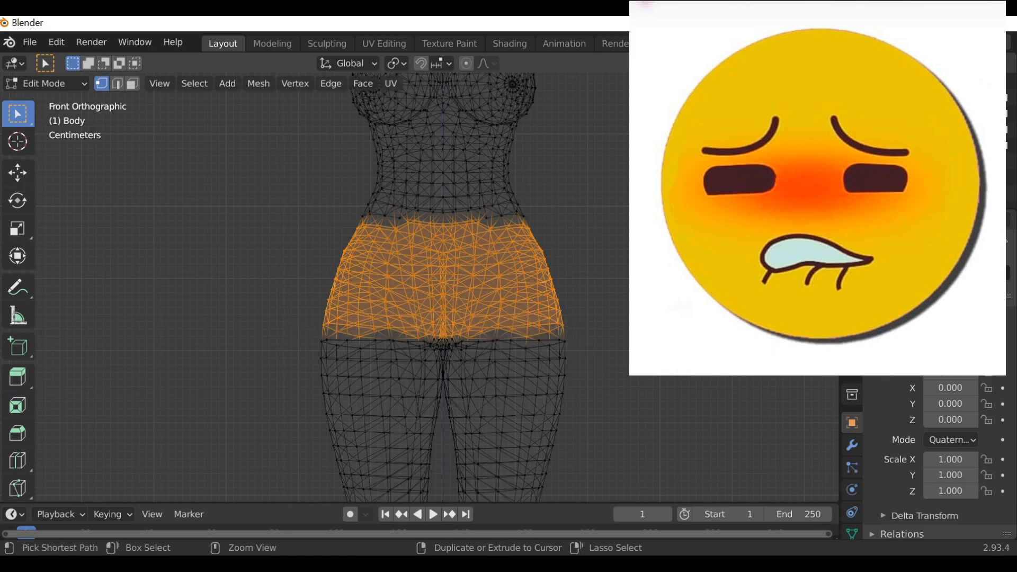
{"action": "key", "text": "KP_3"}
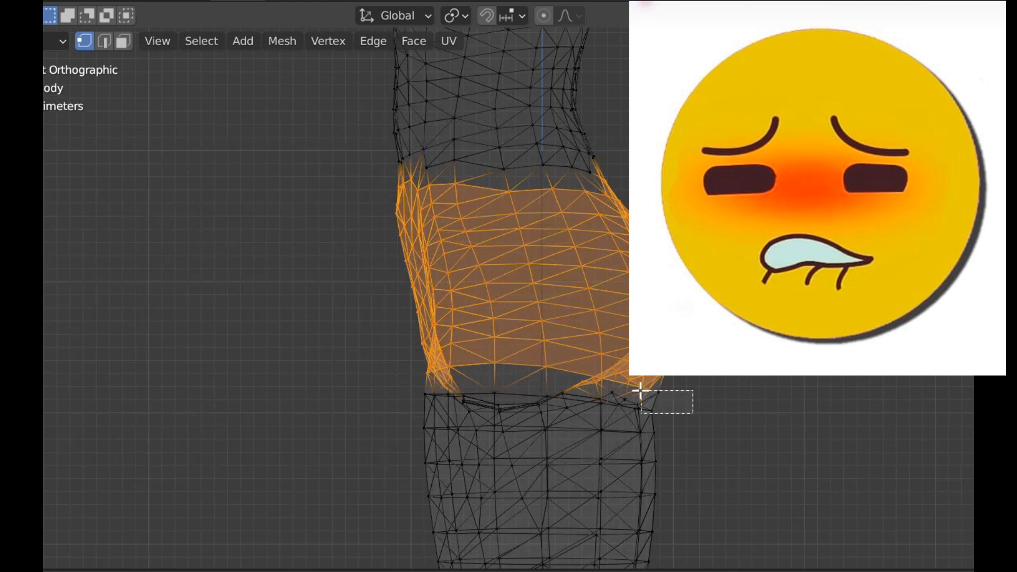
{"action": "left_click_drag", "start_coordinate": [588, 375], "coordinate": [588, 374]}
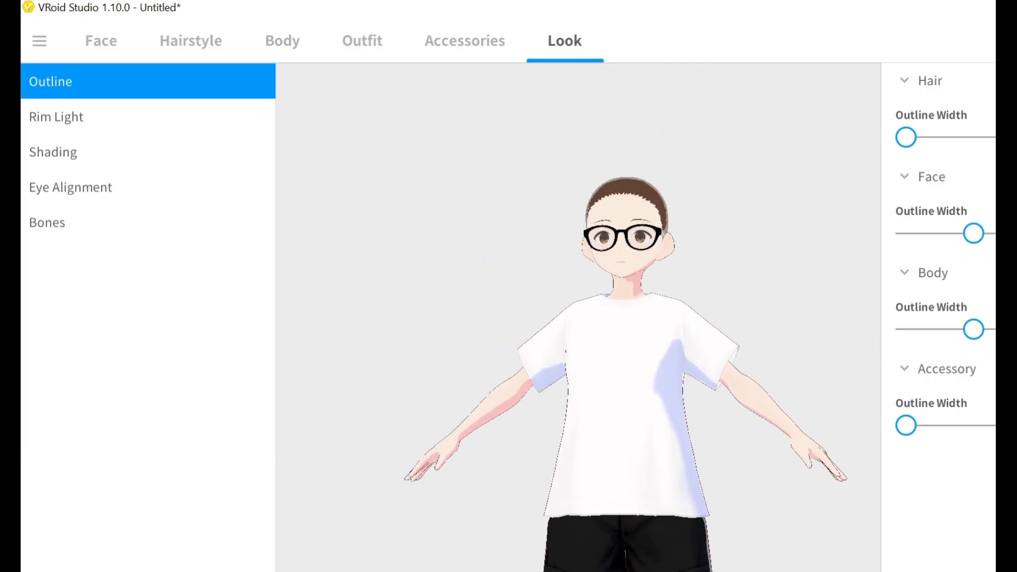
Step: Return the Body mesh to Edit Mode in Example Chan.blend and display it as a wireframe
{"action": "left_click", "coordinate": [77, 90]}
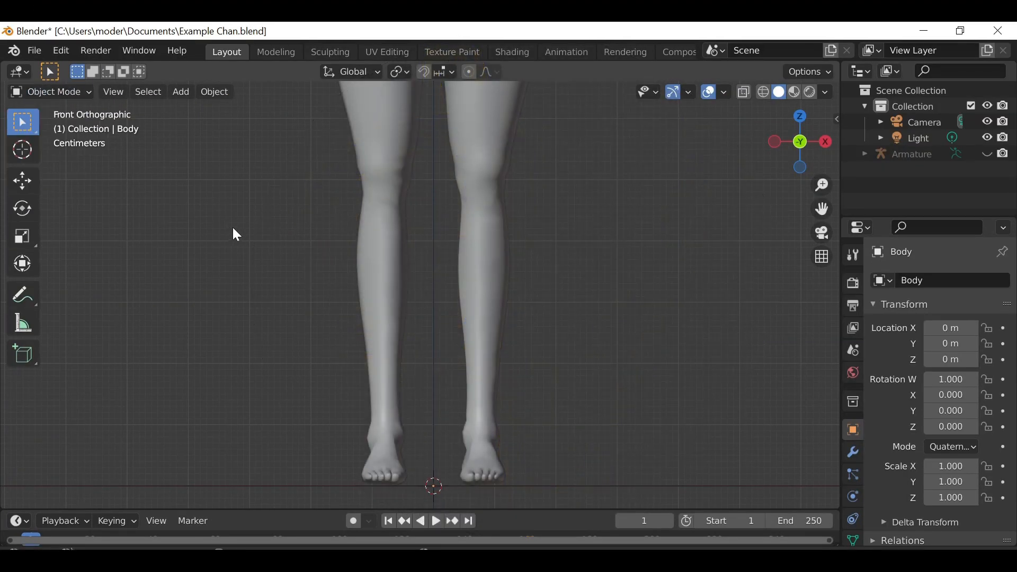
{"action": "scroll", "coordinate": [233, 232], "scroll_direction": "down", "scroll_amount": 6}
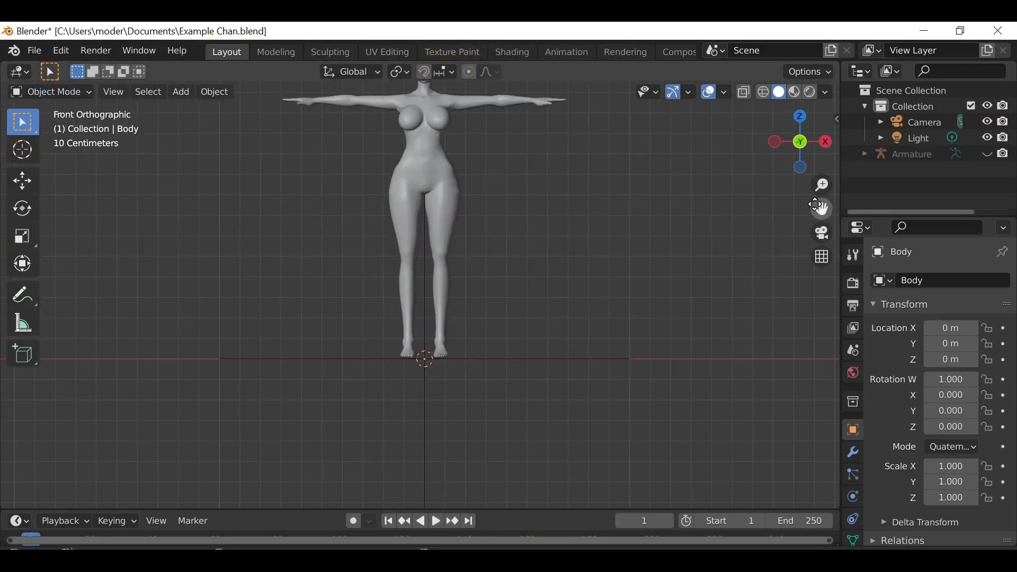
{"action": "left_click_drag", "start_coordinate": [811, 207], "coordinate": [818, 316]}
{"action": "scroll", "coordinate": [810, 207], "scroll_direction": "up", "scroll_amount": 2}
{"action": "left_click", "coordinate": [53, 92]}
{"action": "left_click", "coordinate": [53, 132]}
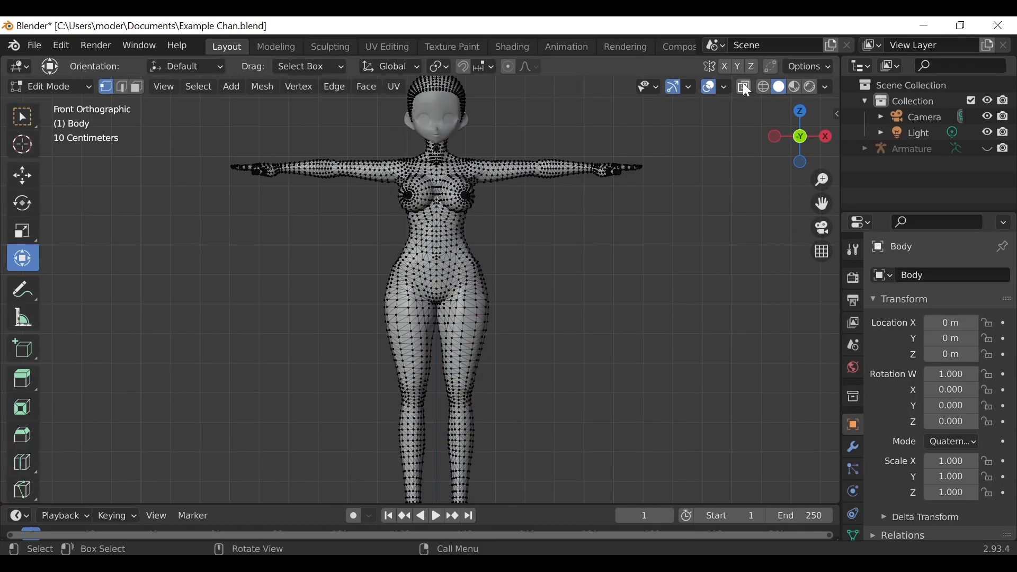
{"action": "left_click", "coordinate": [764, 87]}
{"action": "scroll", "coordinate": [356, 200], "scroll_direction": "up", "scroll_amount": 6}
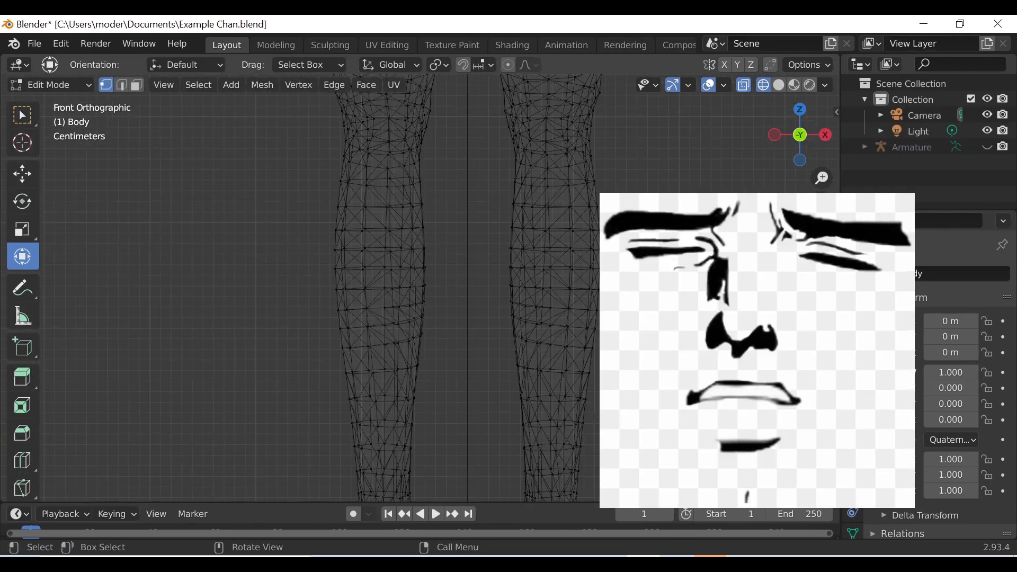
Step: Select the calf vertices of both legs and enlarge them along X, and along Y from the side view
{"action": "left_click_drag", "start_coordinate": [343, 192], "coordinate": [589, 443]}
{"action": "left_click_drag", "start_coordinate": [509, 306], "coordinate": [518, 307]}
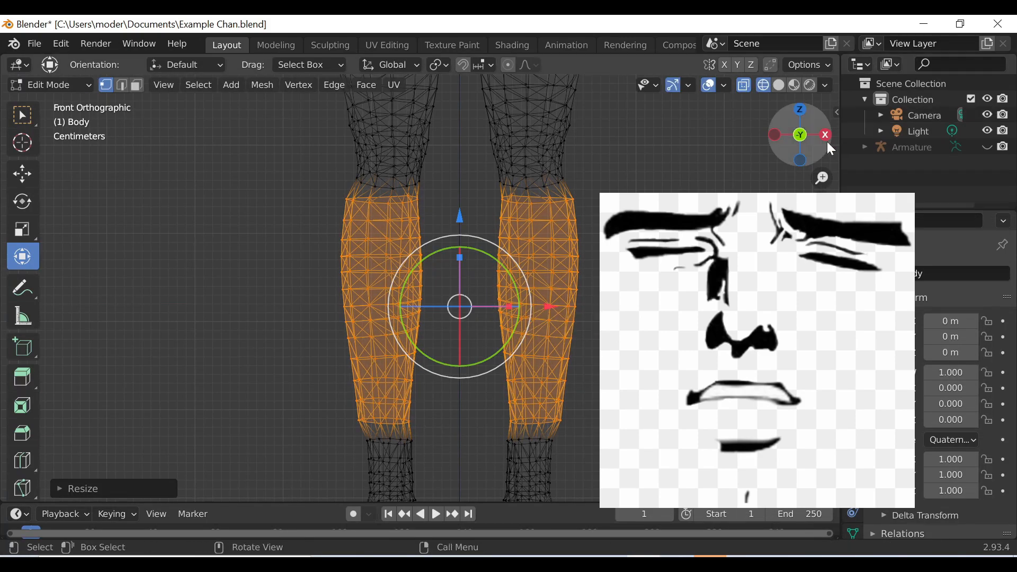
{"action": "left_click", "coordinate": [825, 134]}
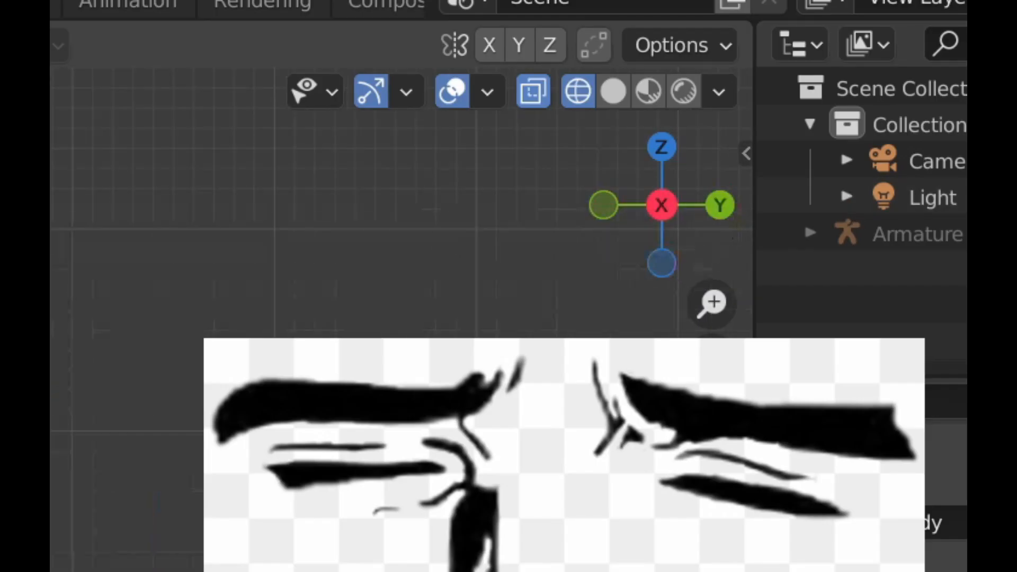
{"action": "left_click_drag", "start_coordinate": [452, 306], "coordinate": [497, 307]}
{"action": "scroll", "coordinate": [522, 309], "scroll_direction": "up", "scroll_amount": 1}
{"action": "middle_click_drag", "start_coordinate": [522, 308], "coordinate": [533, 286], "text": "shift"}
{"action": "left_click", "coordinate": [579, 400]}
Step: Select calf vertices in the side view and move them along Y to round out the lower legs
{"action": "left_click_drag", "start_coordinate": [413, 145], "coordinate": [479, 231]}
{"action": "left_click_drag", "start_coordinate": [508, 409], "coordinate": [450, 200], "text": "shift"}
{"action": "left_click_drag", "start_coordinate": [478, 440], "coordinate": [430, 197], "text": "shift"}
{"action": "left_click_drag", "start_coordinate": [507, 284], "coordinate": [471, 341]}
{"action": "left_click_drag", "start_coordinate": [425, 366], "coordinate": [417, 364], "text": "shift"}
{"action": "left_click_drag", "start_coordinate": [444, 425], "coordinate": [418, 391], "text": "shift"}
{"action": "left_click_drag", "start_coordinate": [440, 444], "coordinate": [407, 411], "text": "shift"}
{"action": "left_click_drag", "start_coordinate": [501, 288], "coordinate": [549, 290]}
{"action": "middle_click_drag", "start_coordinate": [549, 289], "coordinate": [598, 126], "text": "shift"}
{"action": "left_click", "coordinate": [776, 134]}
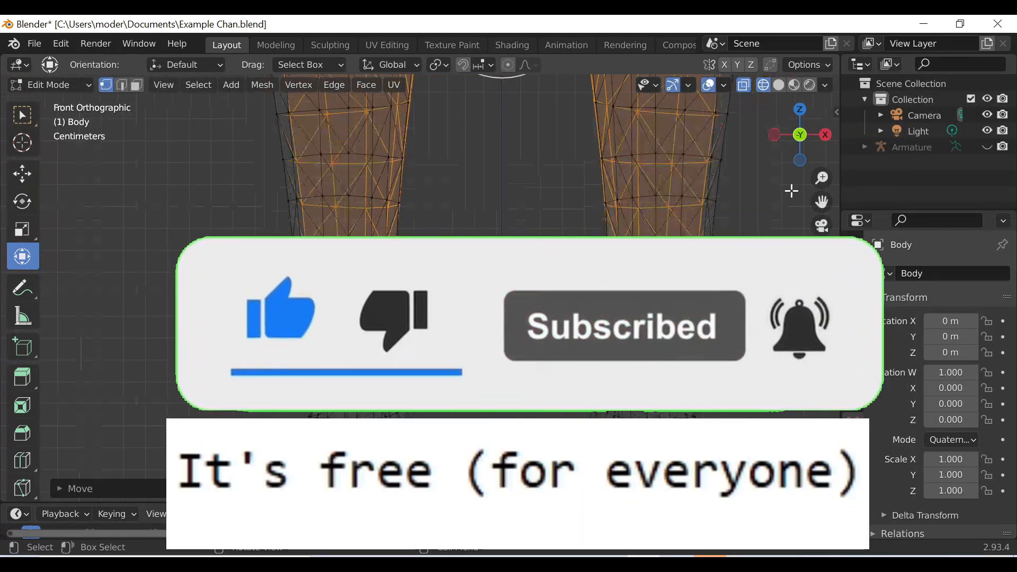
Step: Select the vertices at the back of the lower legs above the ankles and adjust them along Y
{"action": "left_click", "coordinate": [829, 133]}
{"action": "scroll", "coordinate": [690, 232], "scroll_direction": "up", "scroll_amount": 3}
{"action": "left_click_drag", "start_coordinate": [821, 202], "coordinate": [768, 40]}
{"action": "left_click", "coordinate": [587, 265]}
{"action": "left_click_drag", "start_coordinate": [504, 288], "coordinate": [460, 252], "text": "shift"}
{"action": "left_click_drag", "start_coordinate": [569, 271], "coordinate": [441, 242]}
{"action": "left_click", "coordinate": [620, 332]}
{"action": "scroll", "coordinate": [617, 325], "scroll_direction": "down", "scroll_amount": 3}
{"action": "scroll", "coordinate": [612, 322], "scroll_direction": "up", "scroll_amount": 5}
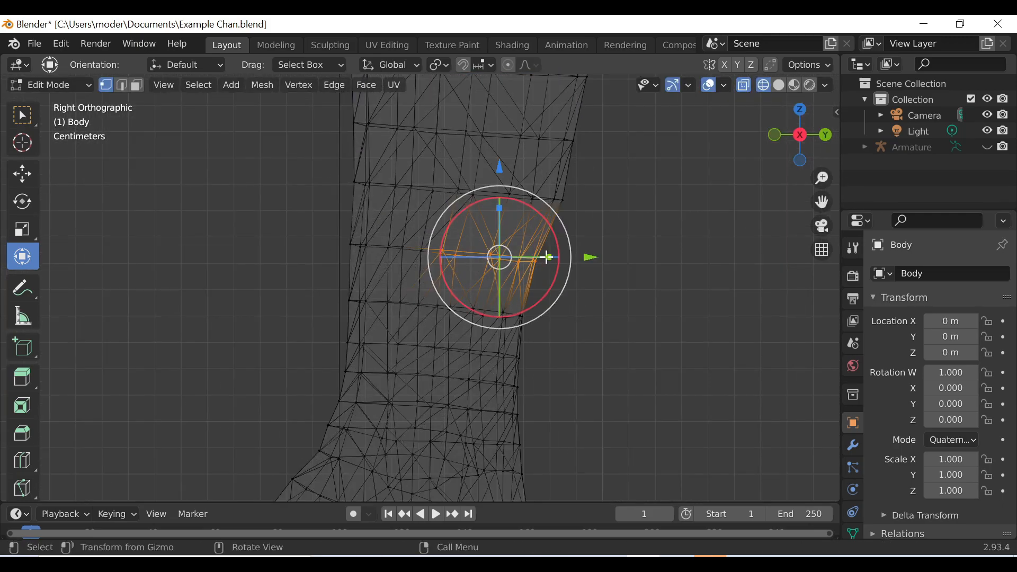
{"action": "left_click", "coordinate": [586, 257]}
{"action": "left_click", "coordinate": [644, 275]}
Step: Show the whole body from the front in solid shading and switch to Object Mode to check the legs
{"action": "scroll", "coordinate": [657, 254], "scroll_direction": "down", "scroll_amount": 9}
{"action": "left_click", "coordinate": [775, 136]}
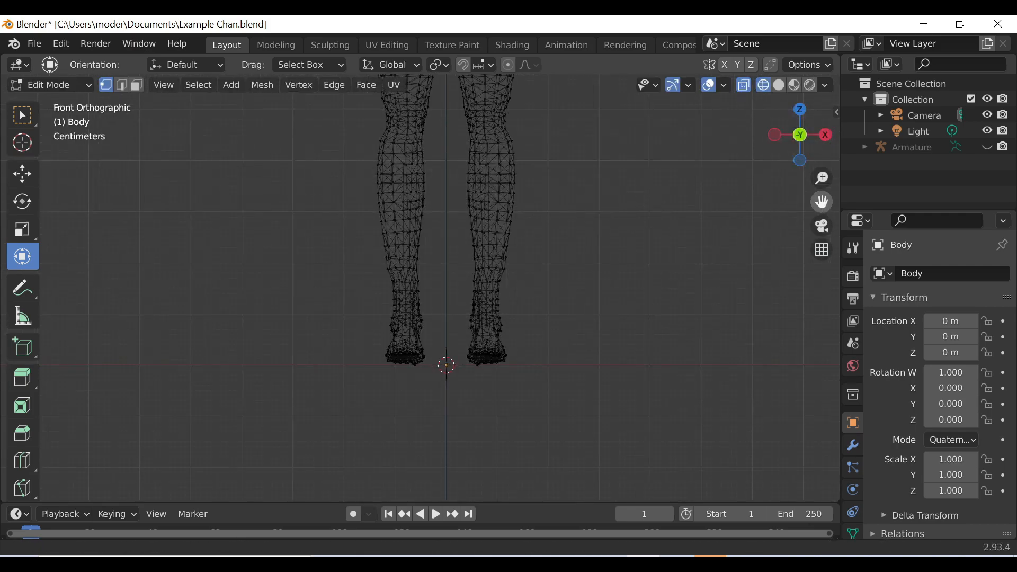
{"action": "left_click_drag", "start_coordinate": [821, 201], "coordinate": [834, 456]}
{"action": "scroll", "coordinate": [747, 127], "scroll_direction": "down", "scroll_amount": 4}
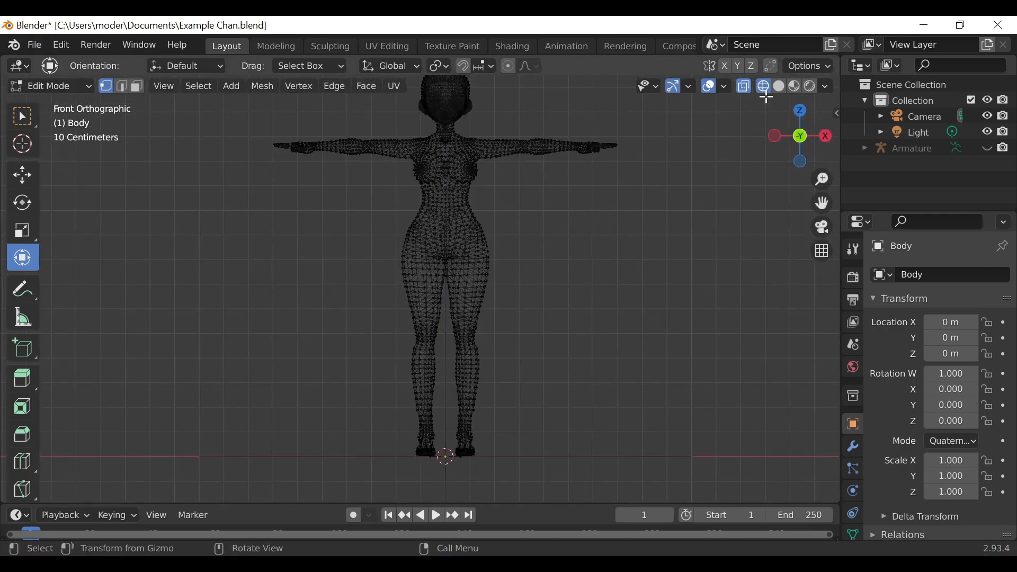
{"action": "left_click", "coordinate": [53, 86]}
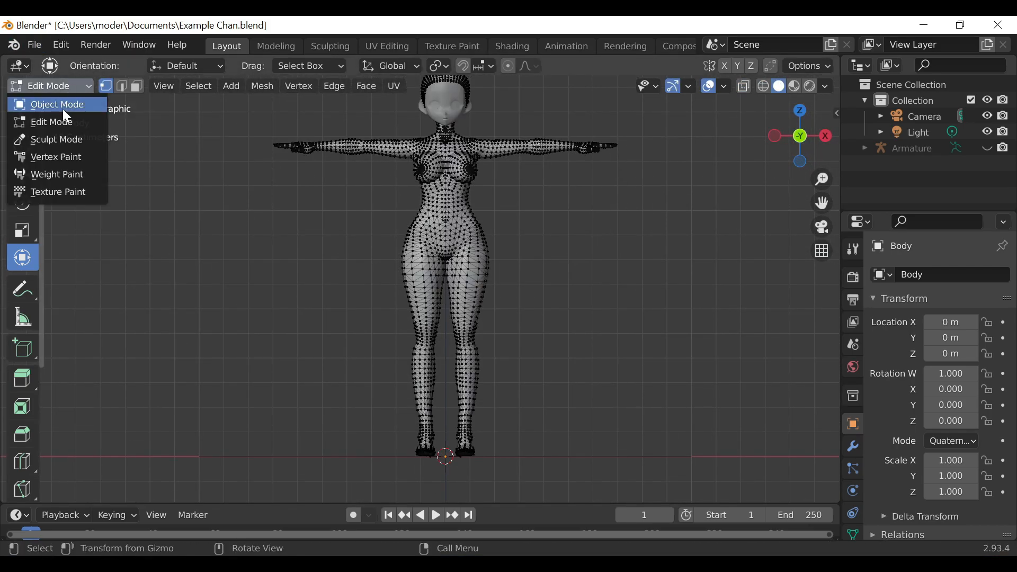
{"action": "left_click", "coordinate": [53, 102]}
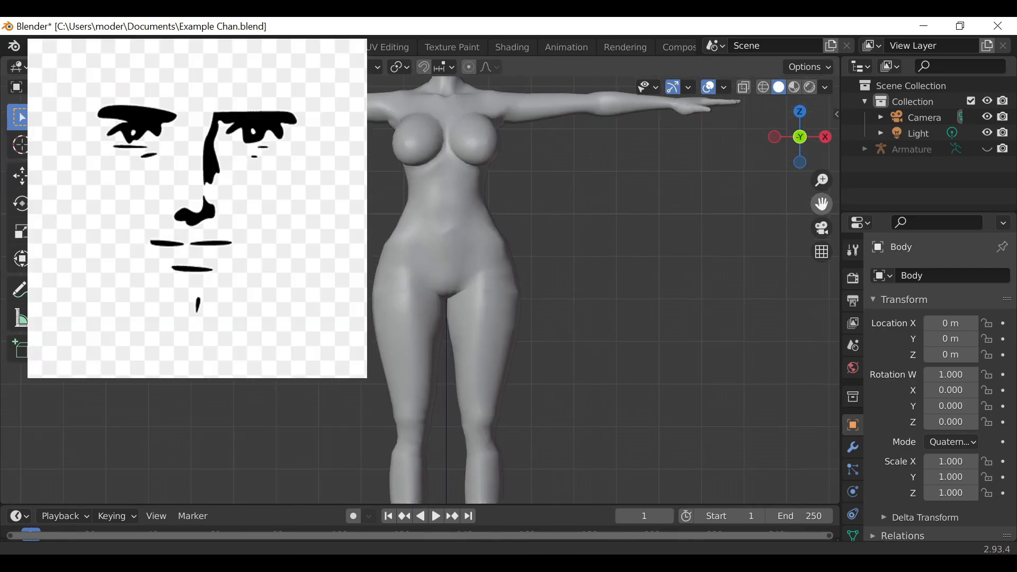
Step: Put the Body mesh back into Edit Mode as a wireframe and select the band of vertices just below the waist
{"action": "left_click_drag", "start_coordinate": [822, 204], "coordinate": [820, 265]}
{"action": "scroll", "coordinate": [784, 205], "scroll_direction": "up", "scroll_amount": 4}
{"action": "left_click", "coordinate": [53, 87]}
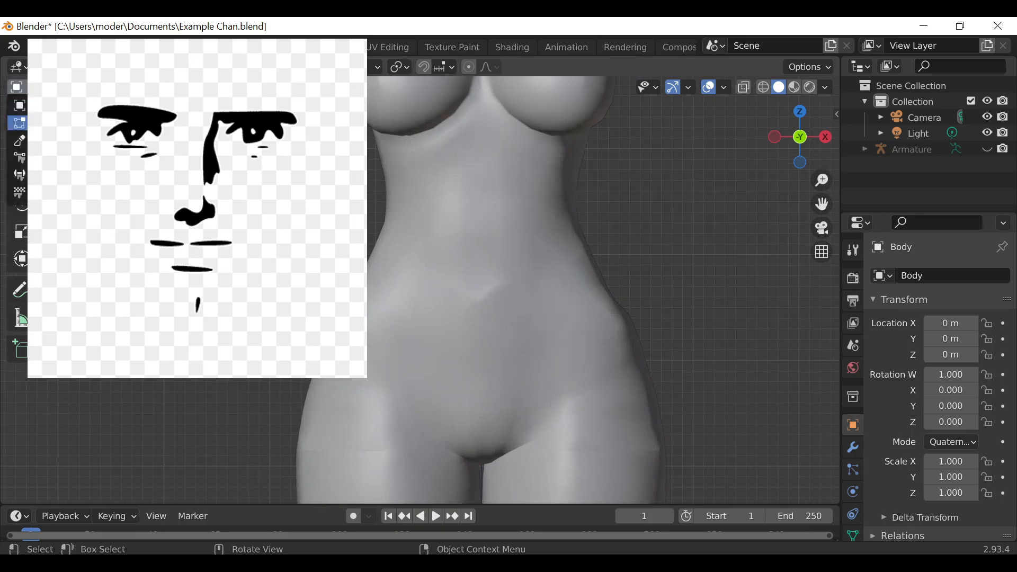
{"action": "left_click", "coordinate": [53, 120]}
{"action": "left_click", "coordinate": [766, 87]}
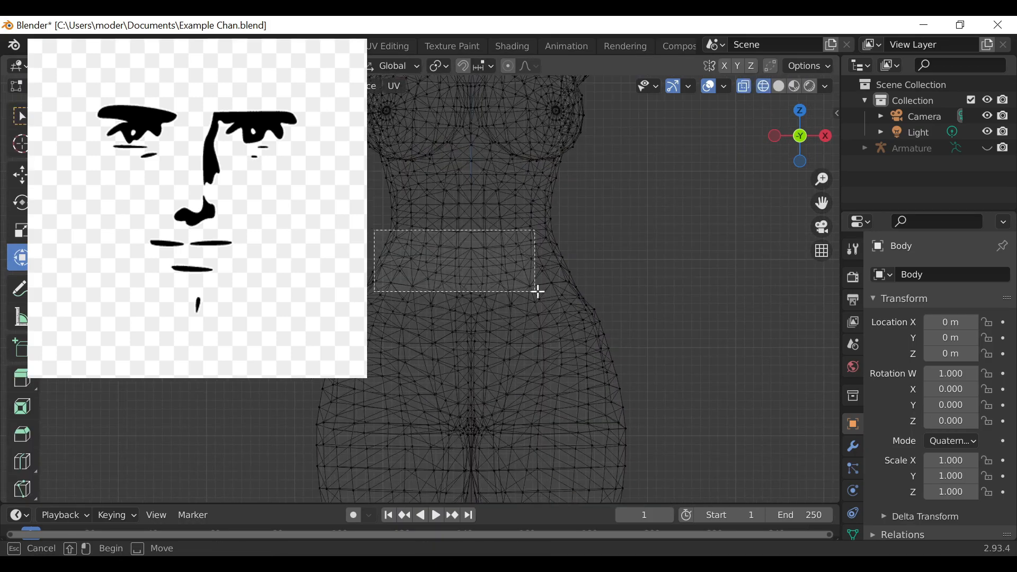
{"action": "left_click_drag", "start_coordinate": [526, 289], "coordinate": [606, 304]}
{"action": "key", "text": "KP_Decimal"}
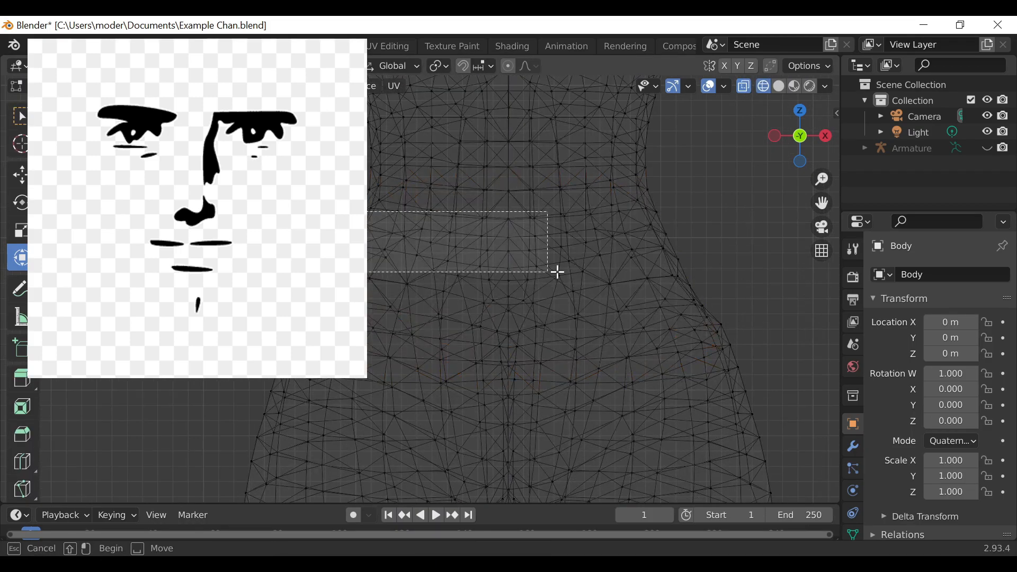
{"action": "left_click_drag", "start_coordinate": [510, 266], "coordinate": [702, 292]}
{"action": "left_click_drag", "start_coordinate": [718, 230], "coordinate": [391, 209], "text": "shift"}
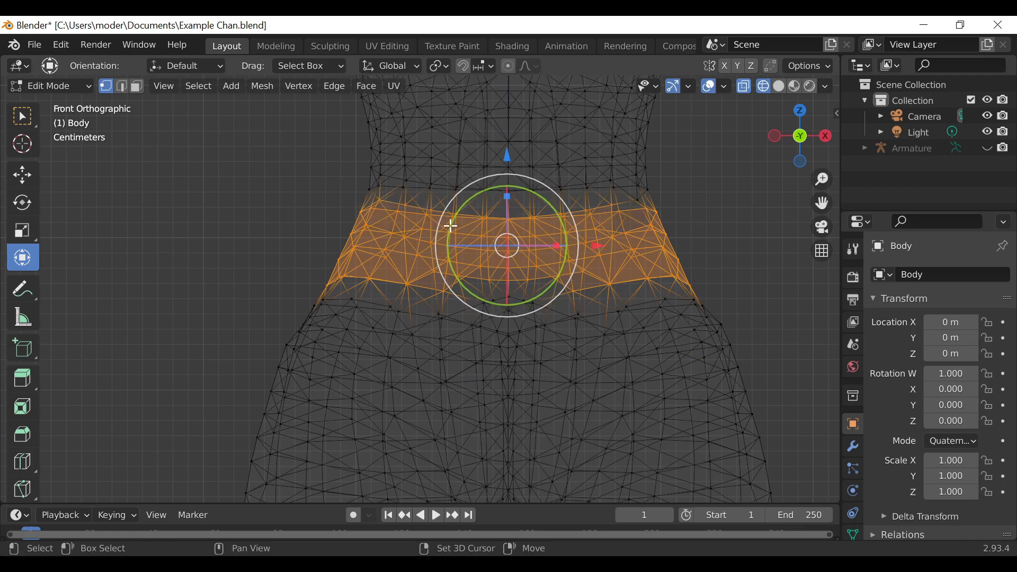
Step: Extend the selection from the waist down to the feet and widen the selected lower body along X
{"action": "scroll", "coordinate": [423, 216], "scroll_direction": "down", "scroll_amount": 10}
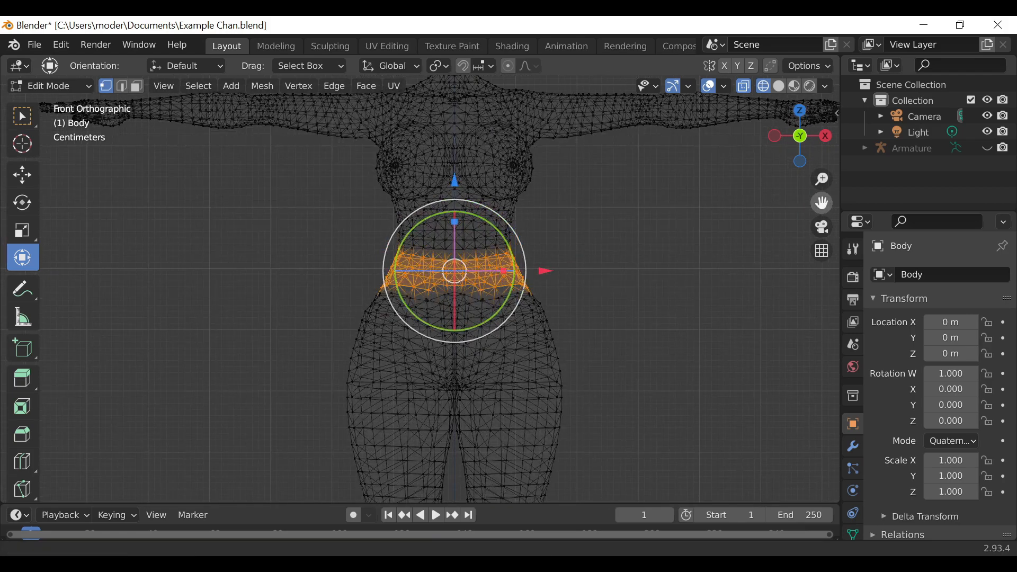
{"action": "left_click_drag", "start_coordinate": [545, 458], "coordinate": [378, 186]}
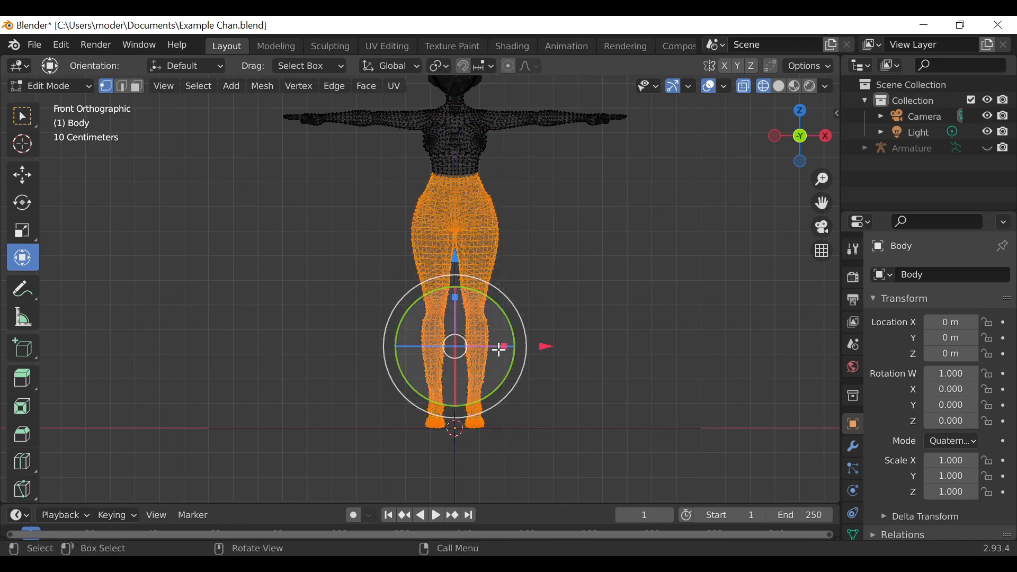
{"action": "scroll", "coordinate": [558, 289], "scroll_direction": "up", "scroll_amount": 5}
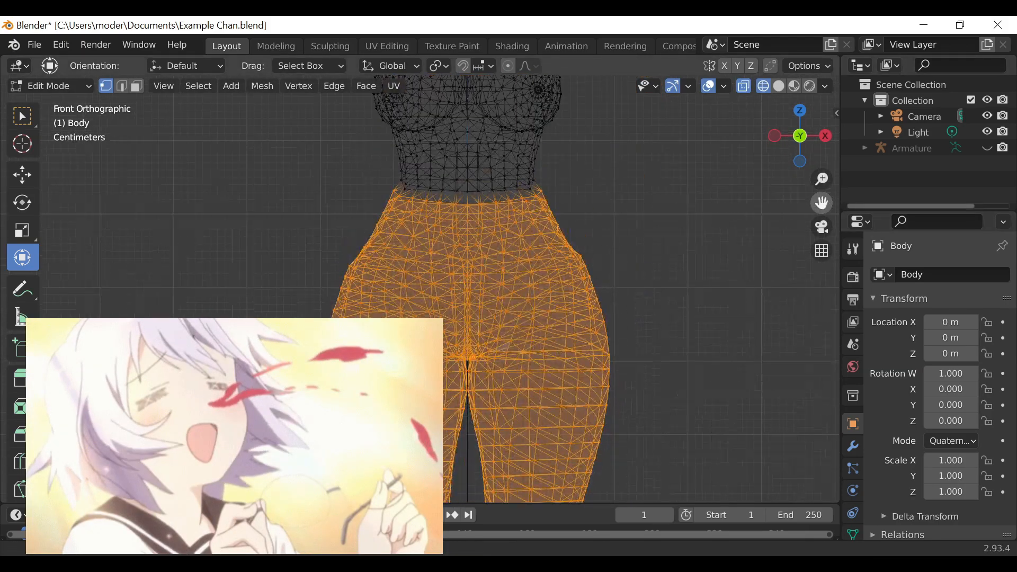
{"action": "left_click_drag", "start_coordinate": [482, 473], "coordinate": [625, 390]}
{"action": "scroll", "coordinate": [625, 391], "scroll_direction": "down", "scroll_amount": 3}
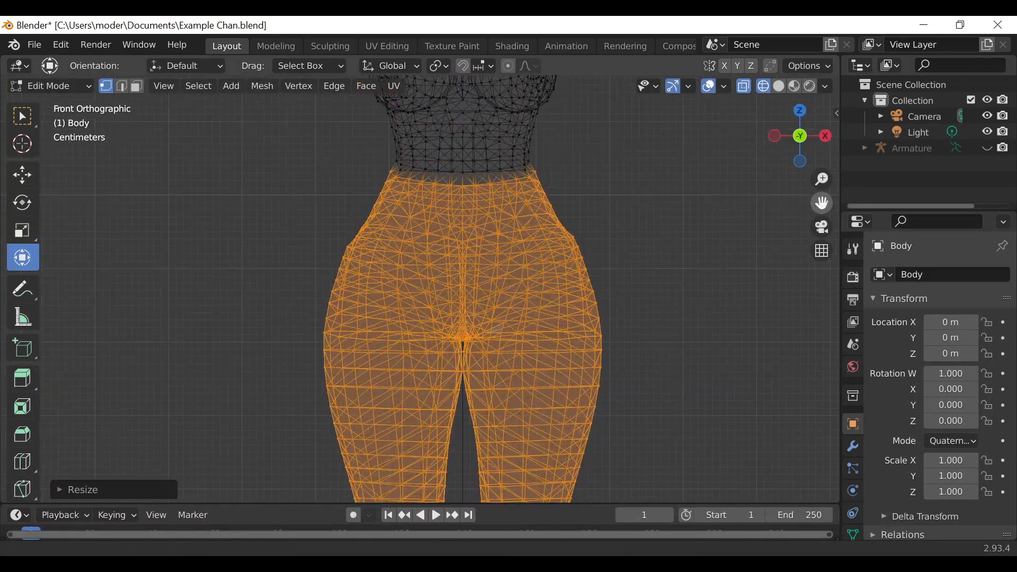
Step: Display the body in solid shading, clear the vertex selection and check the lower body in Object Mode
{"action": "left_click", "coordinate": [784, 86]}
{"action": "scroll", "coordinate": [738, 125], "scroll_direction": "up", "scroll_amount": 2}
{"action": "scroll", "coordinate": [738, 125], "scroll_direction": "down", "scroll_amount": 3}
{"action": "left_click_drag", "start_coordinate": [818, 207], "coordinate": [832, 392]}
{"action": "left_click", "coordinate": [679, 329]}
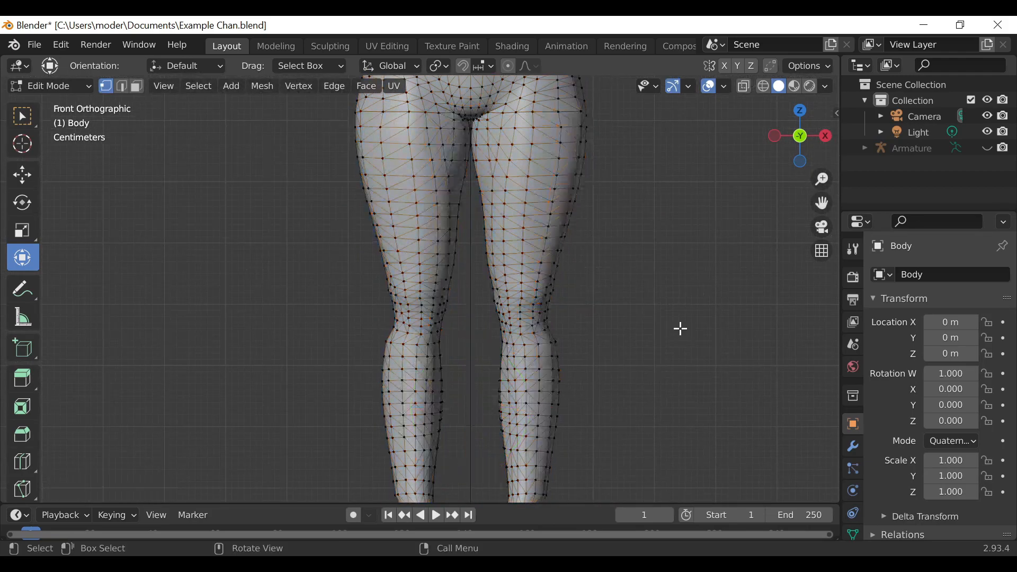
{"action": "scroll", "coordinate": [679, 329], "scroll_direction": "down", "scroll_amount": 5}
{"action": "left_click", "coordinate": [50, 86]}
{"action": "left_click", "coordinate": [46, 105]}
Step: Select all vertices from the hips down to the feet in wireframe Edit Mode and scale them wider along X
{"action": "left_click_drag", "start_coordinate": [820, 202], "coordinate": [826, 279]}
{"action": "left_click_drag", "start_coordinate": [540, 472], "coordinate": [259, 183], "text": "shift"}
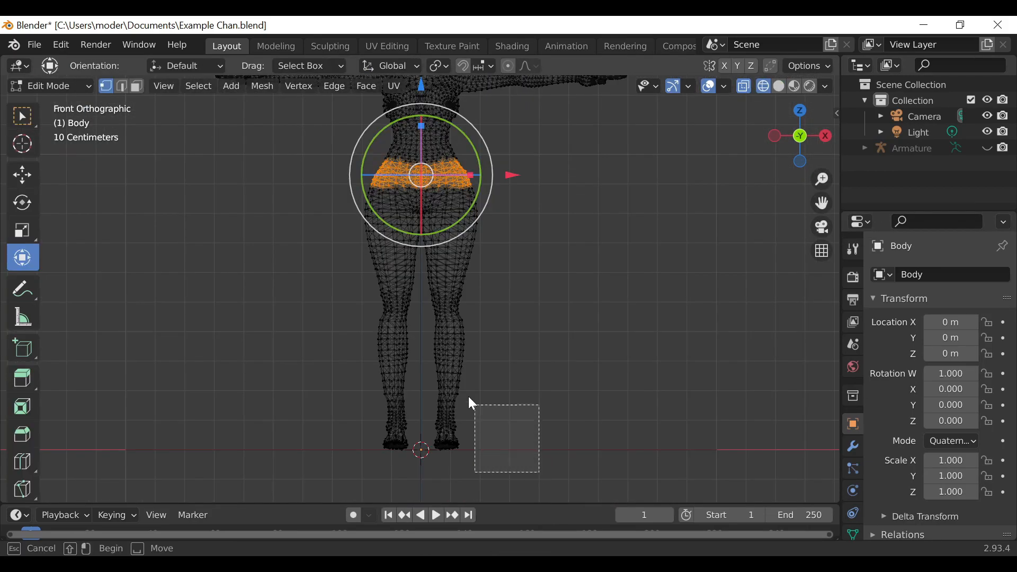
{"action": "left_click_drag", "start_coordinate": [475, 365], "coordinate": [492, 363]}
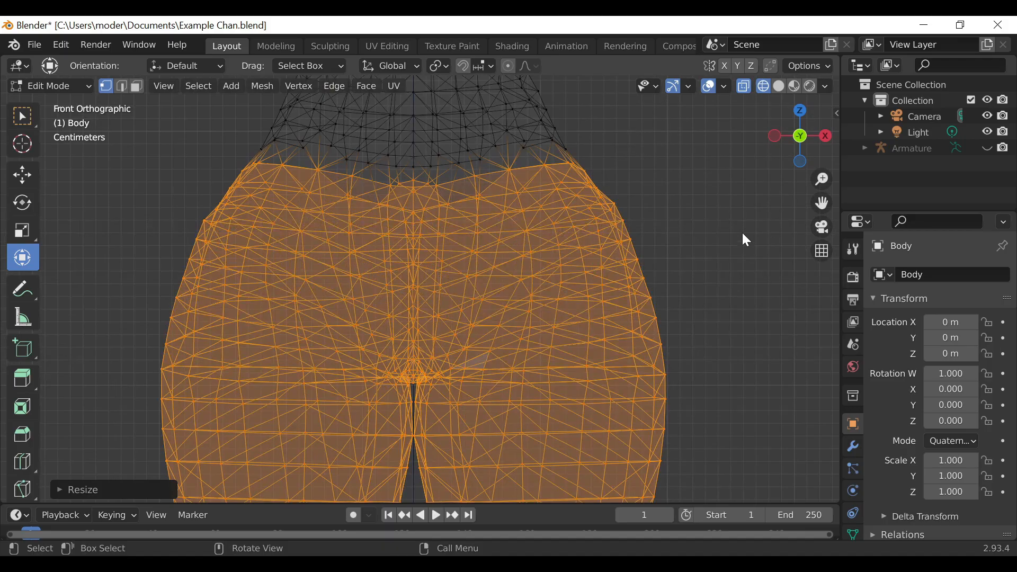
{"action": "scroll", "coordinate": [801, 235], "scroll_direction": "down", "scroll_amount": 5, "text": "shift"}
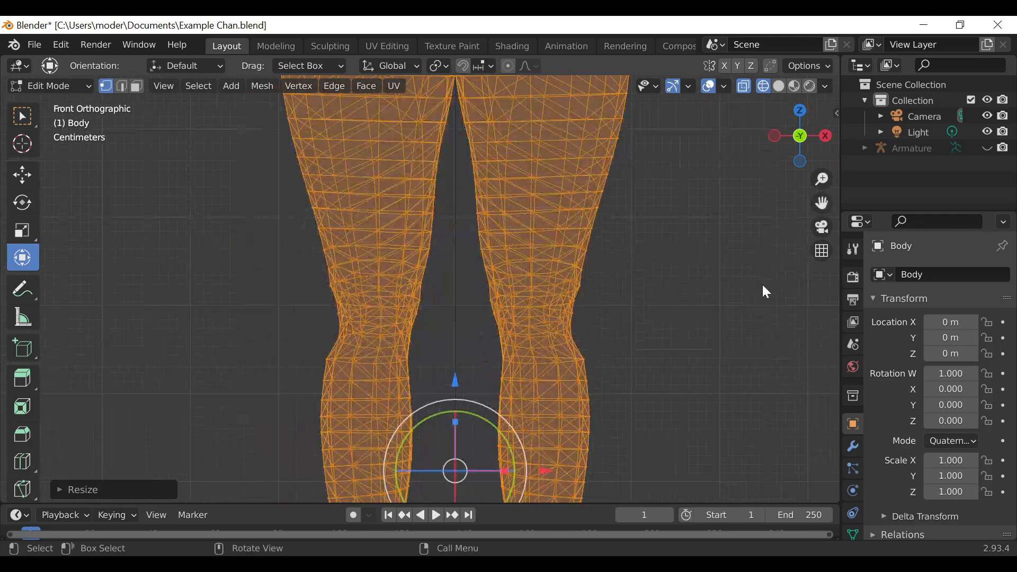
{"action": "left_click_drag", "start_coordinate": [504, 470], "coordinate": [508, 471]}
{"action": "left_click_drag", "start_coordinate": [821, 203], "coordinate": [813, 533]}
Step: Check the selected hips from the side, then widen the hips and legs slightly more along X
{"action": "scroll", "coordinate": [749, 178], "scroll_direction": "up", "scroll_amount": 2}
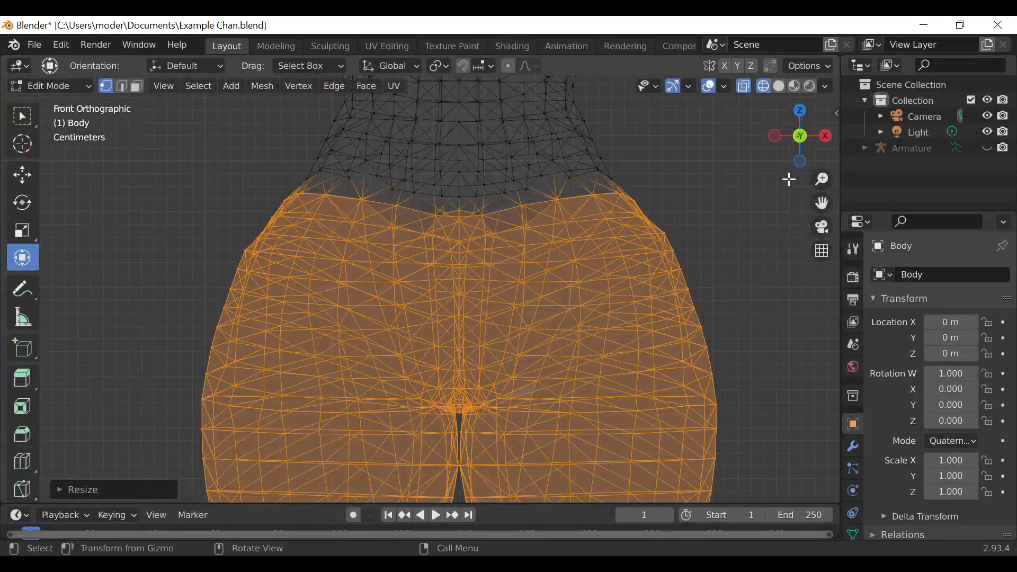
{"action": "left_click", "coordinate": [827, 137]}
{"action": "left_click", "coordinate": [773, 140]}
{"action": "scroll", "coordinate": [767, 203], "scroll_direction": "down", "scroll_amount": 1}
{"action": "left_click_drag", "start_coordinate": [821, 203], "coordinate": [838, 286]}
{"action": "scroll", "coordinate": [484, 462], "scroll_direction": "down", "scroll_amount": 3}
{"action": "left_click_drag", "start_coordinate": [507, 441], "coordinate": [510, 440]}
Step: Show the body in solid shading, clear the selection and examine the reshaped waist, hips and legs
{"action": "left_click_drag", "start_coordinate": [822, 203], "coordinate": [836, 417]}
{"action": "scroll", "coordinate": [758, 202], "scroll_direction": "up", "scroll_amount": 4}
{"action": "left_click", "coordinate": [779, 86]}
{"action": "scroll", "coordinate": [758, 133], "scroll_direction": "down", "scroll_amount": 6}
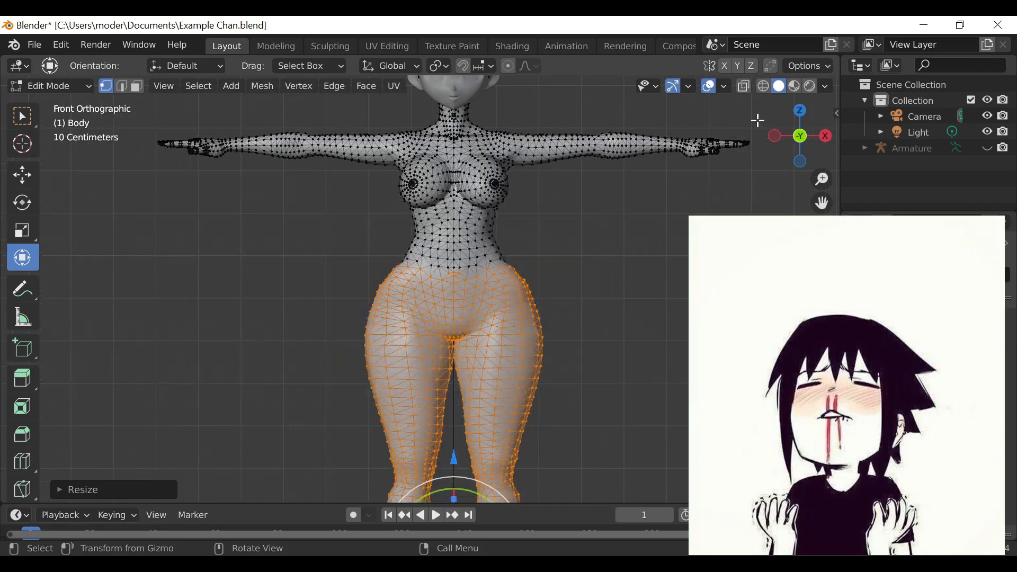
{"action": "left_click_drag", "start_coordinate": [822, 203], "coordinate": [848, 88]}
{"action": "scroll", "coordinate": [763, 159], "scroll_direction": "up", "scroll_amount": 7}
{"action": "left_click_drag", "start_coordinate": [822, 203], "coordinate": [697, 503]}
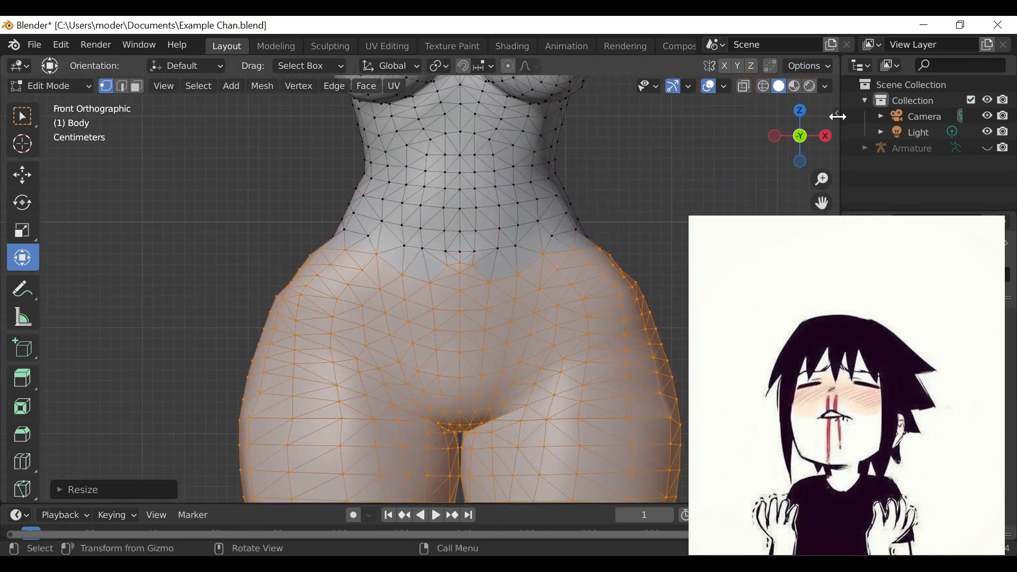
{"action": "scroll", "coordinate": [687, 155], "scroll_direction": "up", "scroll_amount": 1}
{"action": "scroll", "coordinate": [684, 185], "scroll_direction": "down", "scroll_amount": 1}
{"action": "left_click", "coordinate": [631, 277]}
{"action": "scroll", "coordinate": [631, 277], "scroll_direction": "down", "scroll_amount": 4}
{"action": "left_click_drag", "start_coordinate": [821, 203], "coordinate": [870, 1]}
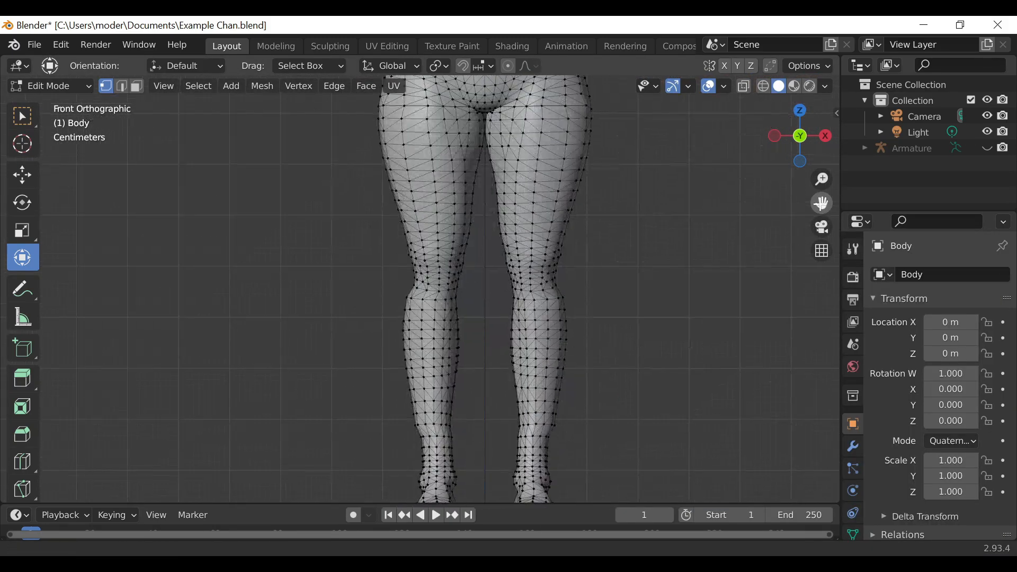
{"action": "scroll", "coordinate": [822, 203], "scroll_direction": "down", "scroll_amount": 2}
{"action": "scroll", "coordinate": [821, 203], "scroll_direction": "down", "scroll_amount": 3}
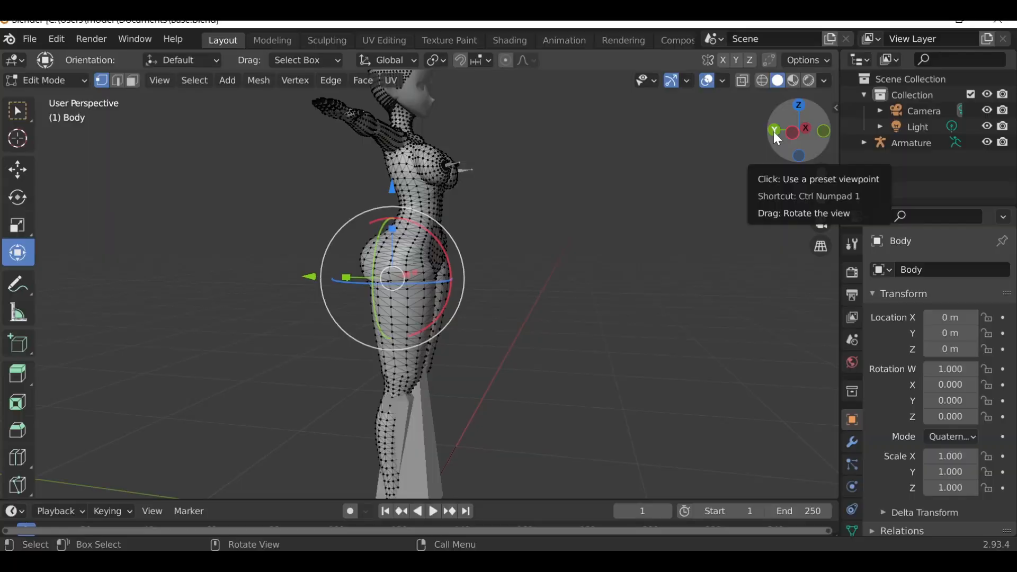
Step: Show the body from the front in Object Mode with Material Preview shading and hide the armature
{"action": "left_click", "coordinate": [777, 142]}
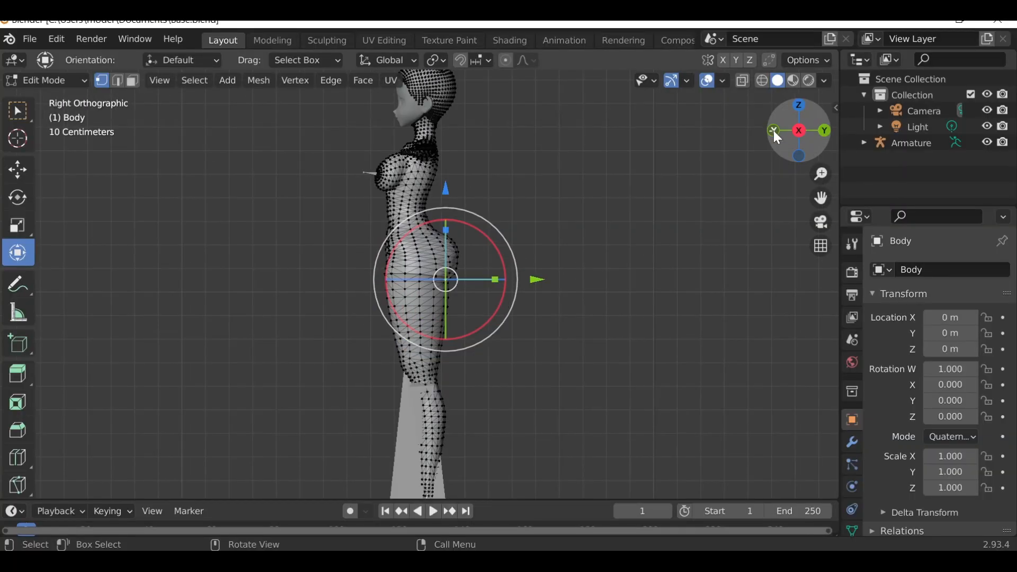
{"action": "left_click", "coordinate": [777, 142]}
{"action": "left_click_drag", "start_coordinate": [820, 198], "coordinate": [884, 241]}
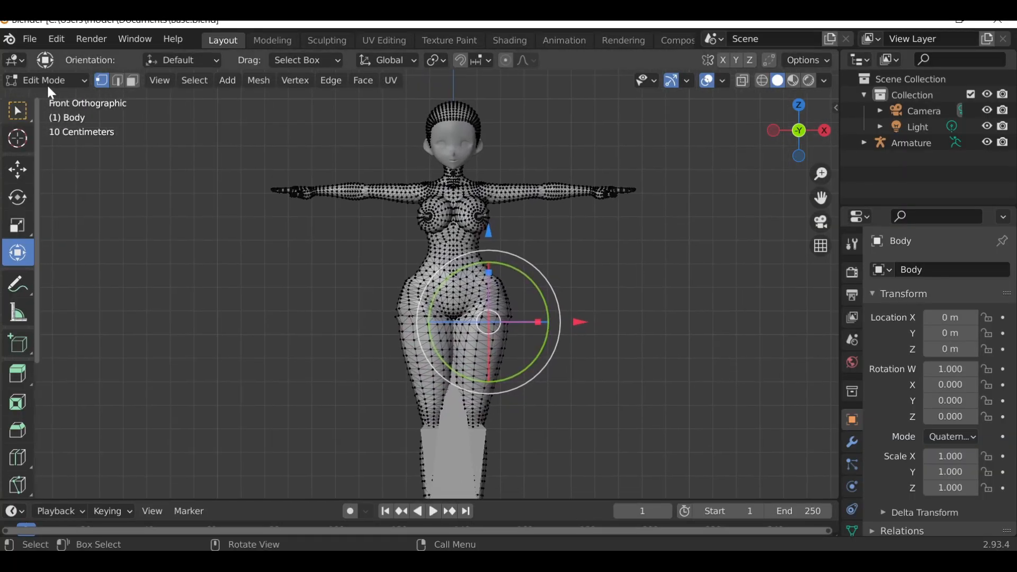
{"action": "left_click", "coordinate": [794, 82]}
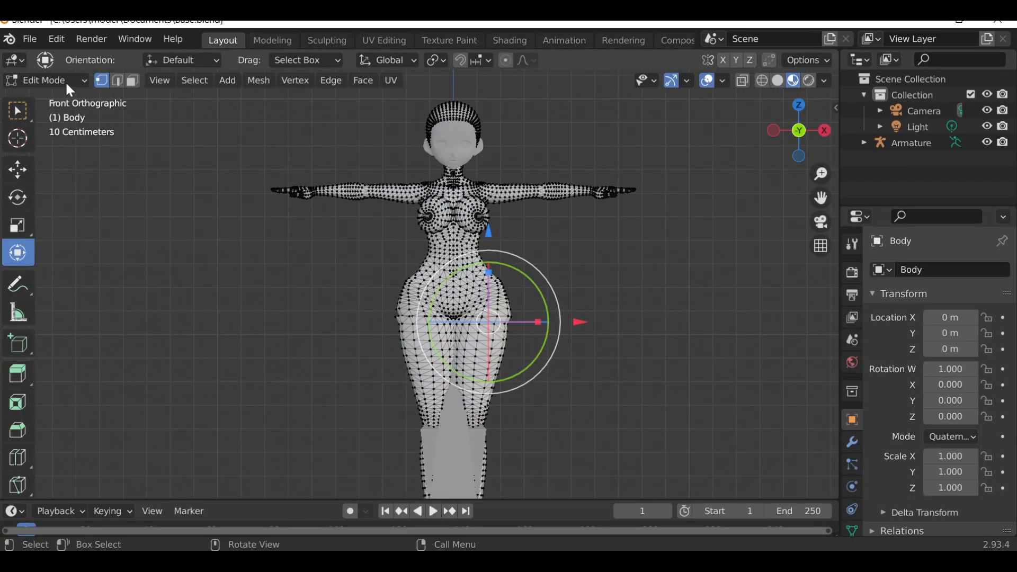
{"action": "left_click", "coordinate": [80, 79]}
{"action": "left_click", "coordinate": [66, 98]}
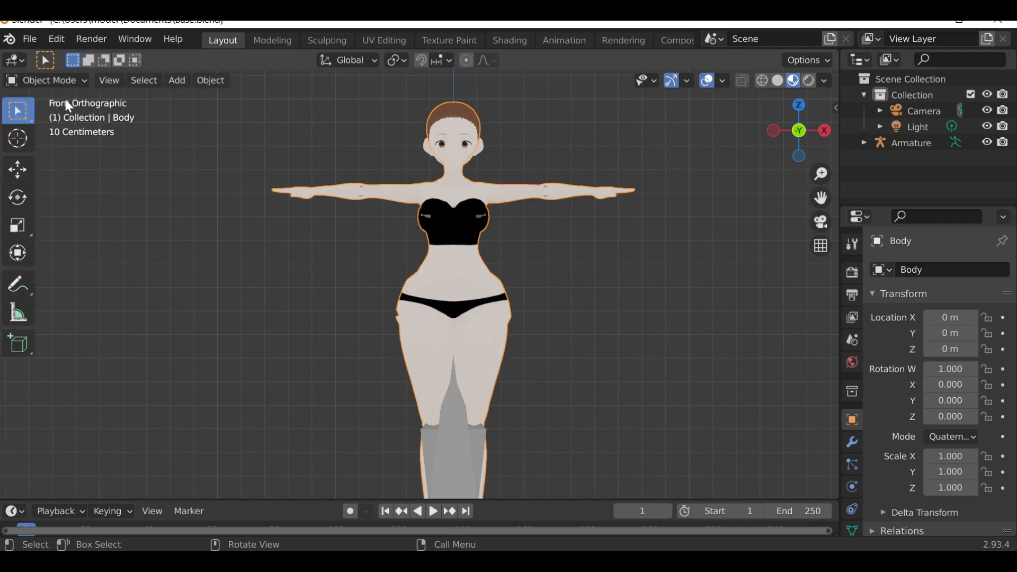
{"action": "left_click", "coordinate": [986, 142]}
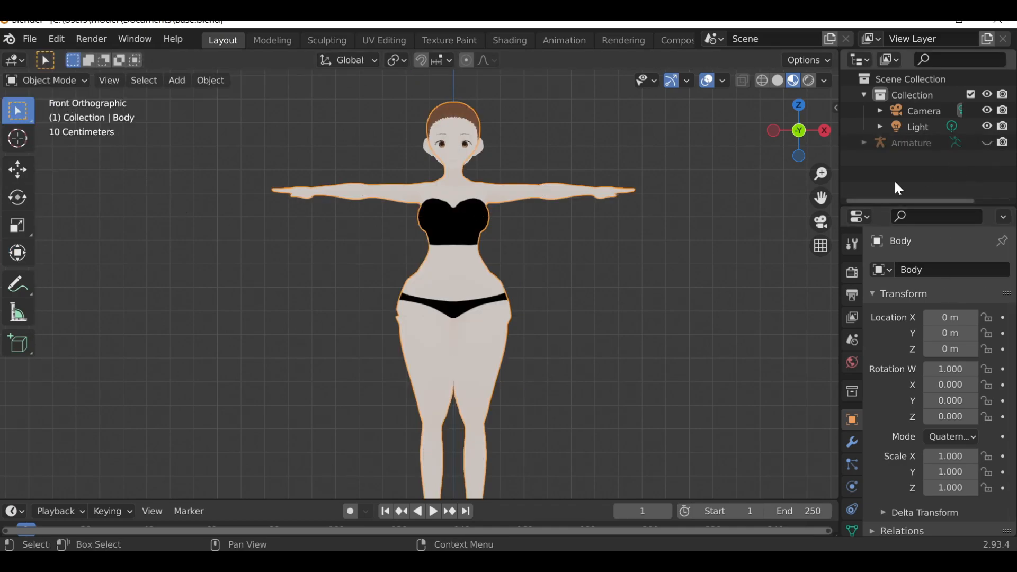
{"action": "left_click_drag", "start_coordinate": [818, 199], "coordinate": [817, 58]}
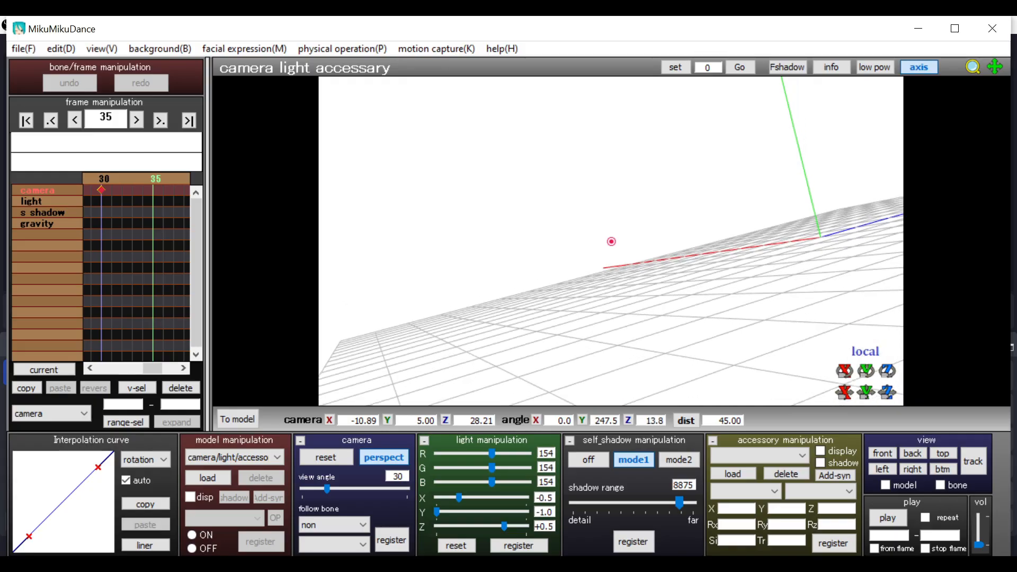
Step: Switch to MikuMikuDance, rotate the camera further about Z, register a camera keyframe and play back the camera motion
{"action": "left_click_drag", "start_coordinate": [887, 370], "coordinate": [890, 378]}
{"action": "left_click", "coordinate": [389, 540]}
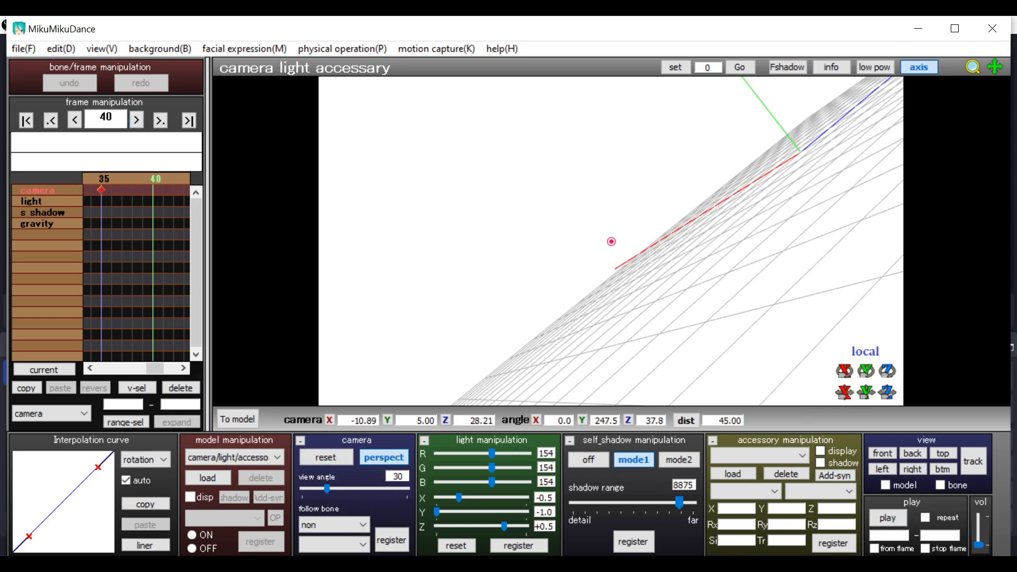
{"action": "left_click", "coordinate": [894, 522]}
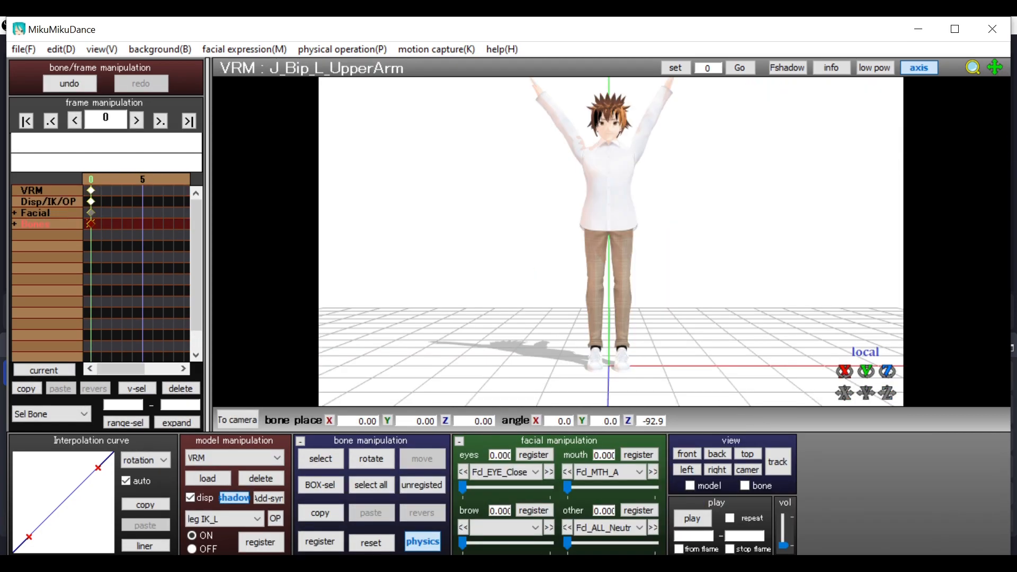
Step: Check the VRM model's arm pose across the first frames and register the J_Bip_R_UpperArm bone's raised pose at frame 0
{"action": "left_click_drag", "start_coordinate": [995, 67], "coordinate": [1000, 74]}
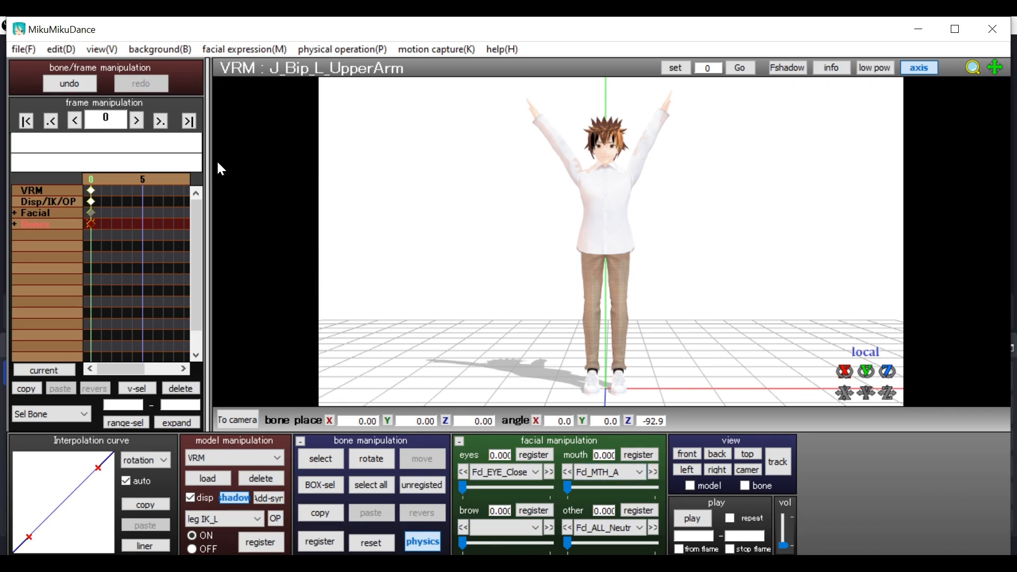
{"action": "left_click", "coordinate": [137, 122]}
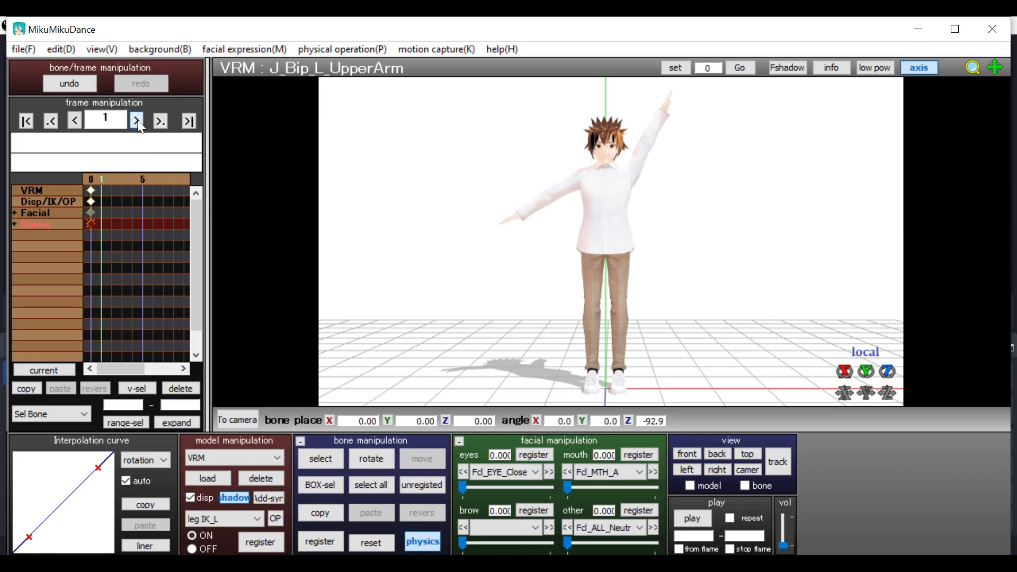
{"action": "left_click", "coordinate": [137, 122]}
{"action": "left_click", "coordinate": [76, 119]}
{"action": "left_click", "coordinate": [76, 118]}
{"action": "left_click", "coordinate": [323, 459]}
{"action": "key", "text": "ctrl+z"}
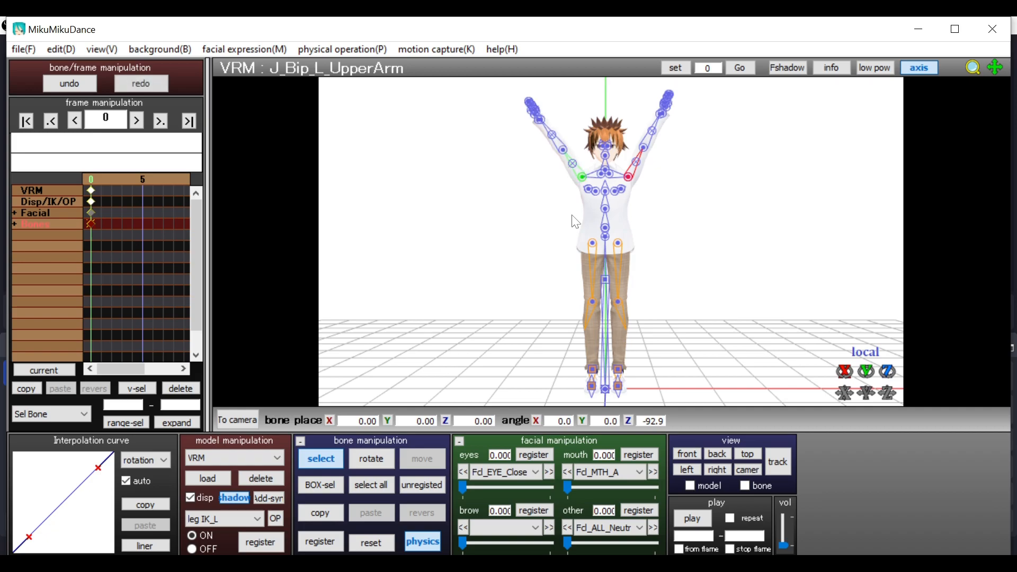
{"action": "left_click", "coordinate": [582, 176]}
{"action": "left_click", "coordinate": [326, 542]}
{"action": "left_click", "coordinate": [326, 466]}
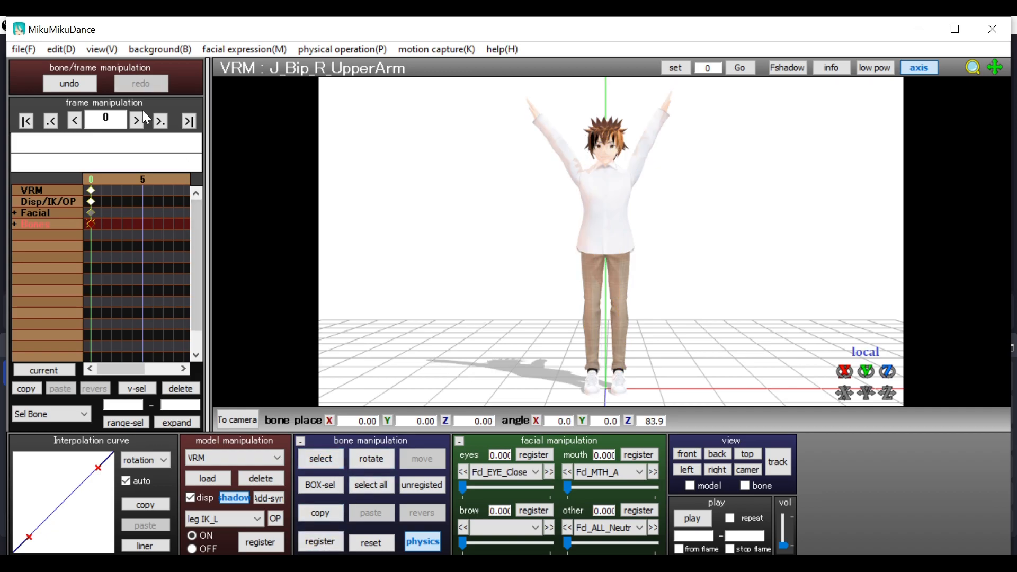
Step: Step forward through the frames after frame 0 to examine the raised arm pose
{"action": "left_click", "coordinate": [136, 121]}
{"action": "left_click", "coordinate": [137, 120]}
{"action": "left_click", "coordinate": [137, 121]}
{"action": "left_click", "coordinate": [137, 121]}
{"action": "left_click", "coordinate": [136, 121]}
{"action": "left_click", "coordinate": [136, 121]}
{"action": "left_click", "coordinate": [137, 120]}
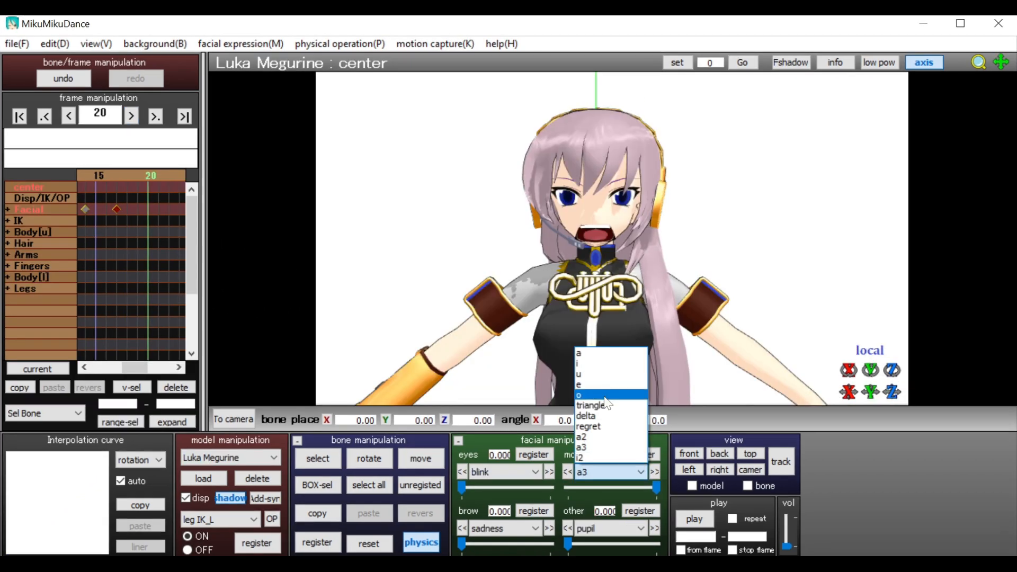
Step: Register a mouth keyframe for Luka Megurine at frame 20 and select the a3 mouth shape at frame 24
{"action": "left_click", "coordinate": [609, 409]}
{"action": "left_click", "coordinate": [640, 454]}
{"action": "left_click", "coordinate": [130, 115]}
{"action": "left_click", "coordinate": [131, 115]}
{"action": "left_click", "coordinate": [131, 116]}
{"action": "left_click", "coordinate": [131, 115]}
{"action": "left_click", "coordinate": [609, 472]}
{"action": "left_click", "coordinate": [607, 438]}
{"action": "left_click", "coordinate": [605, 470]}
{"action": "left_click", "coordinate": [593, 446]}
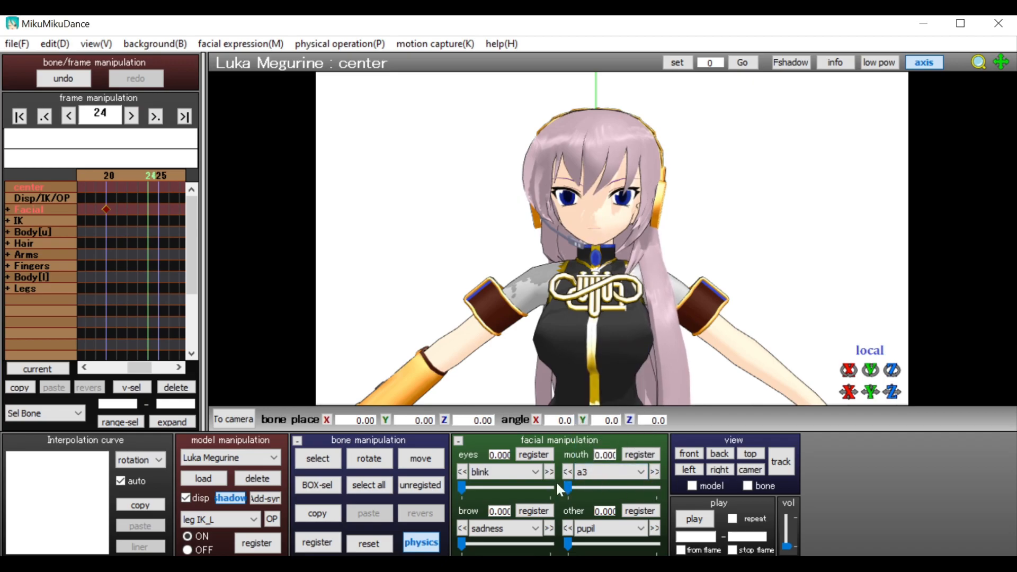
Step: Advance to frame 29 and choose the triangle mouth shape for the facial animation
{"action": "left_click", "coordinate": [131, 116]}
{"action": "left_click", "coordinate": [131, 115]}
{"action": "left_click", "coordinate": [131, 115]}
{"action": "left_click", "coordinate": [131, 115]}
{"action": "left_click", "coordinate": [130, 116]}
{"action": "left_click", "coordinate": [609, 471]}
{"action": "left_click", "coordinate": [590, 405]}
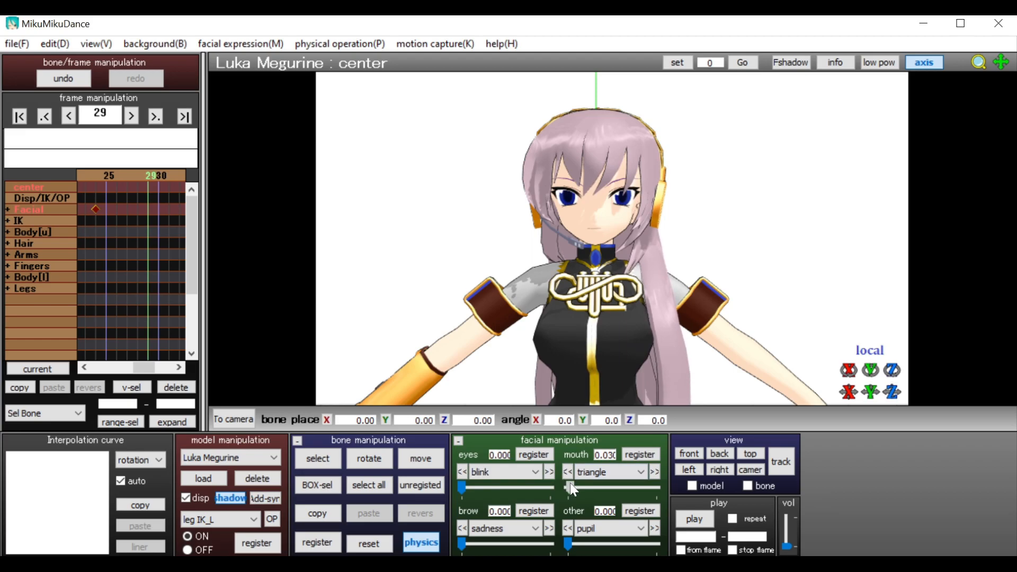
Step: Register the triangle mouth shape at 0 on frame 33 and play back the facial animation
{"action": "left_click", "coordinate": [131, 116]}
{"action": "left_click", "coordinate": [131, 116]}
{"action": "left_click", "coordinate": [131, 116]}
{"action": "left_click", "coordinate": [131, 115]}
{"action": "left_click_drag", "start_coordinate": [658, 487], "coordinate": [567, 487]}
{"action": "left_click", "coordinate": [638, 456]}
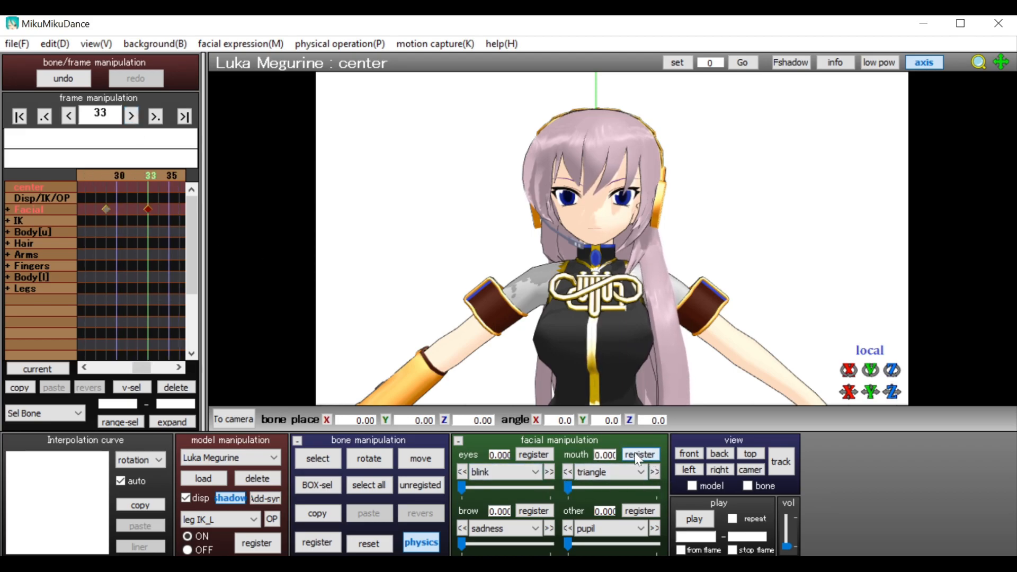
{"action": "left_click", "coordinate": [695, 519]}
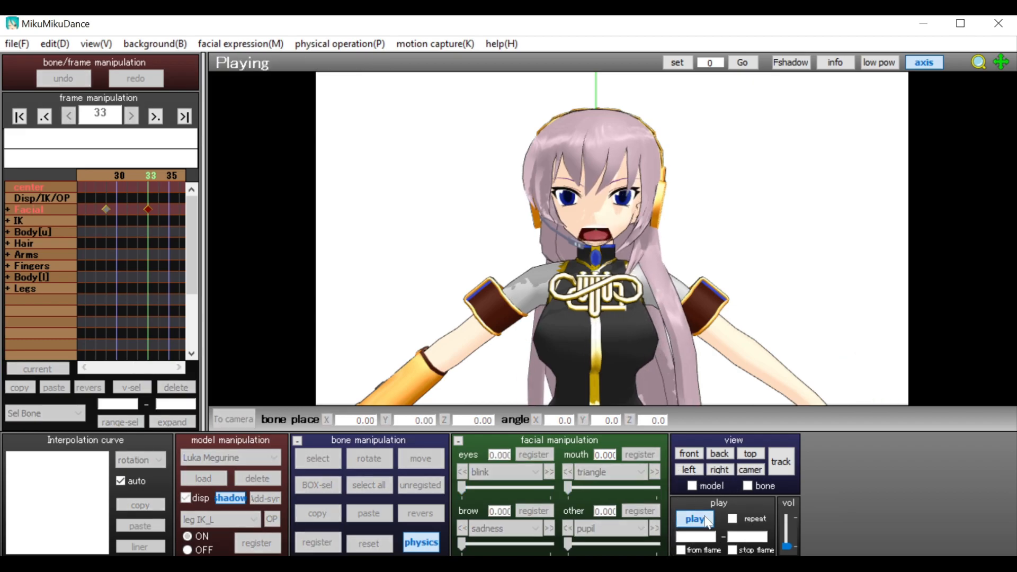
{"action": "left_click", "coordinate": [696, 519]}
{"action": "left_click", "coordinate": [696, 519]}
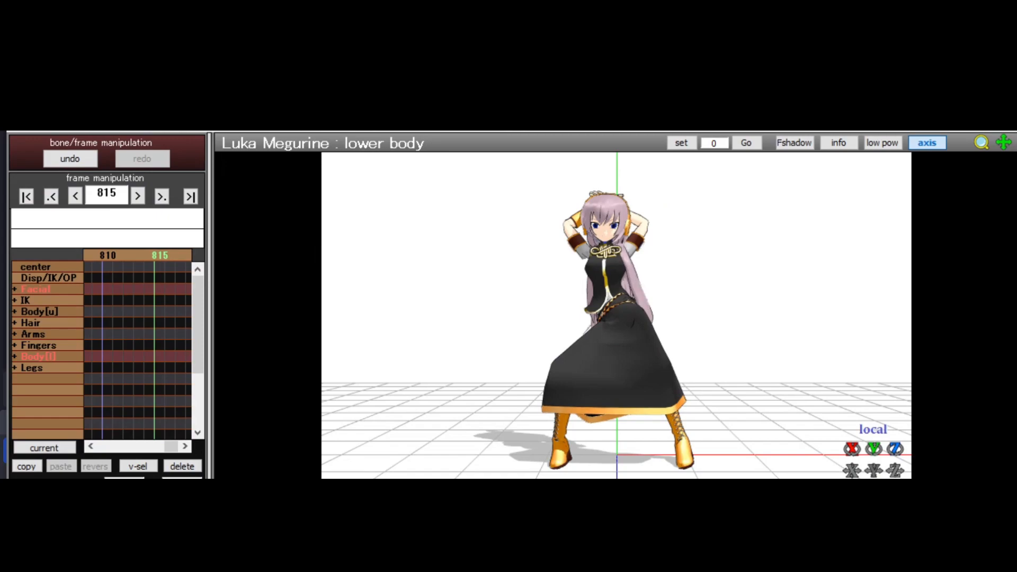
{"action": "left_click", "coordinate": [695, 551]}
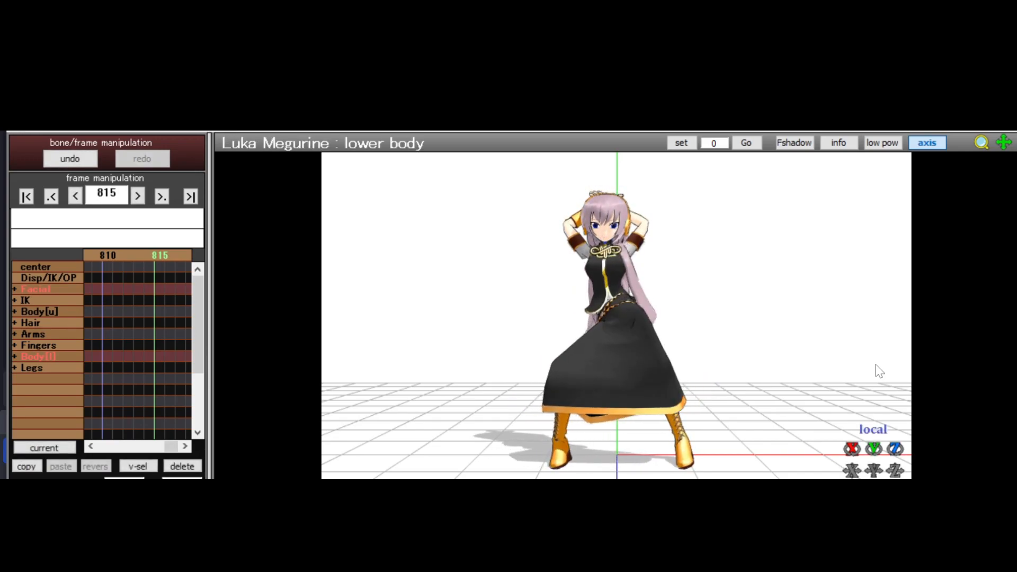
{"action": "scroll", "coordinate": [753, 350], "scroll_direction": "up", "scroll_amount": 3}
{"action": "scroll", "coordinate": [747, 379], "scroll_direction": "down", "scroll_amount": 3}
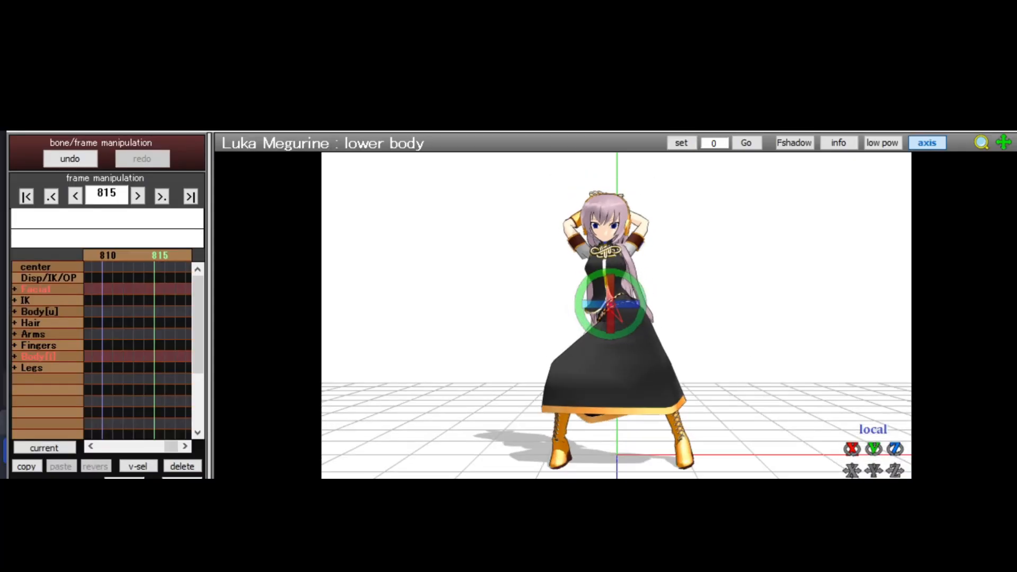
{"action": "key", "text": "p"}
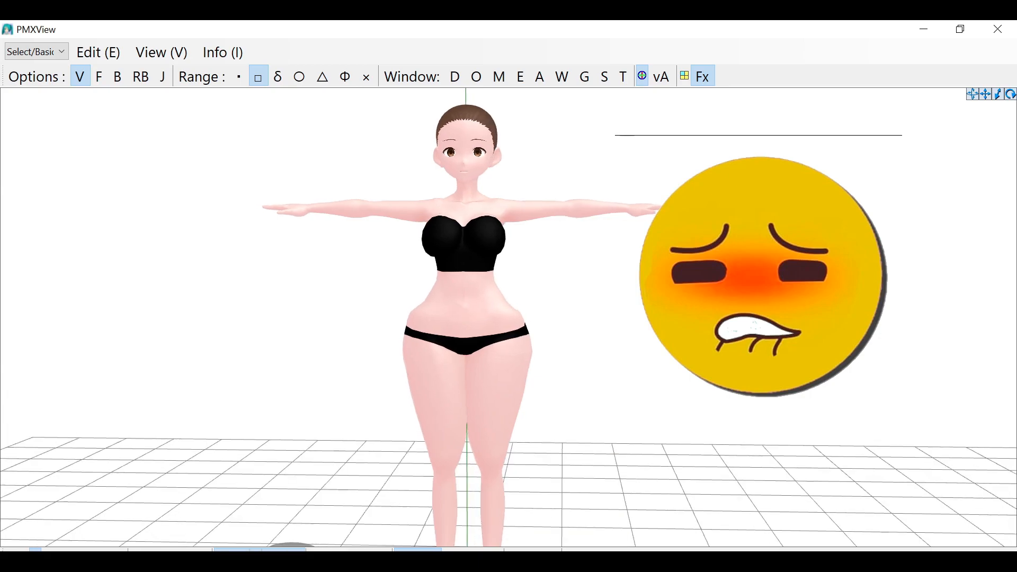
{"action": "right_click_drag", "start_coordinate": [662, 380], "coordinate": [404, 362]}
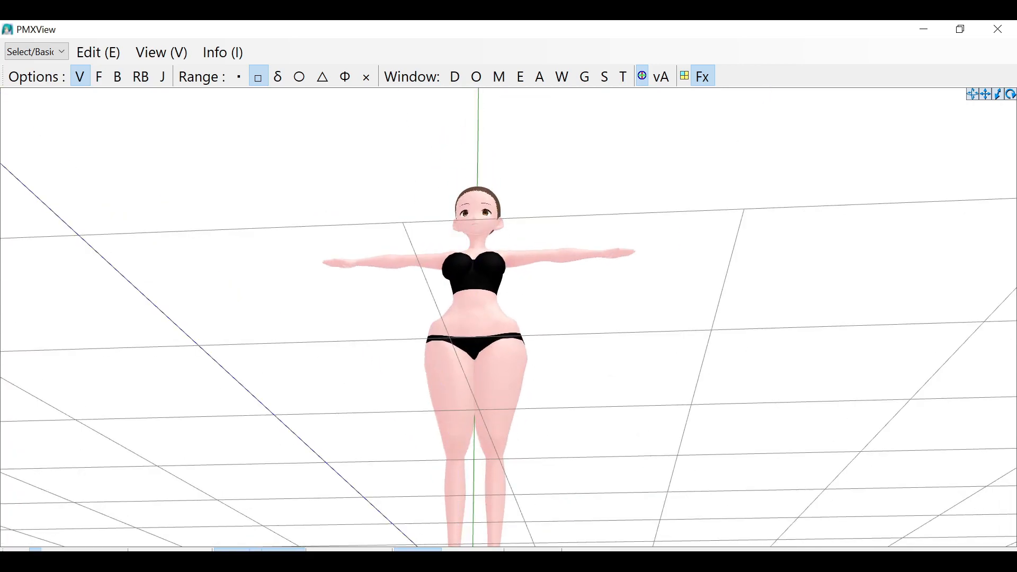